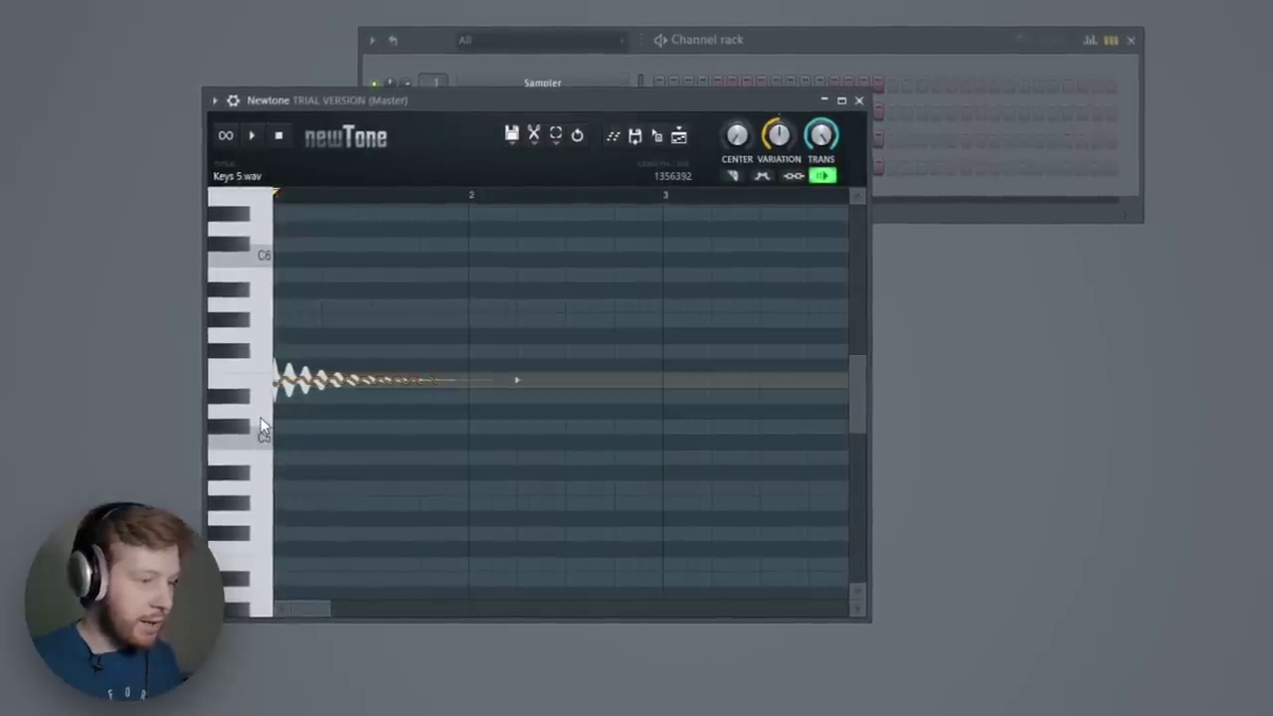
- Close the Newtone pitch editor, show the root note settings of the Keys 5 channel, and close its window
{"action": "left_click", "coordinate": [858, 101]}
{"action": "left_click", "coordinate": [401, 145]}
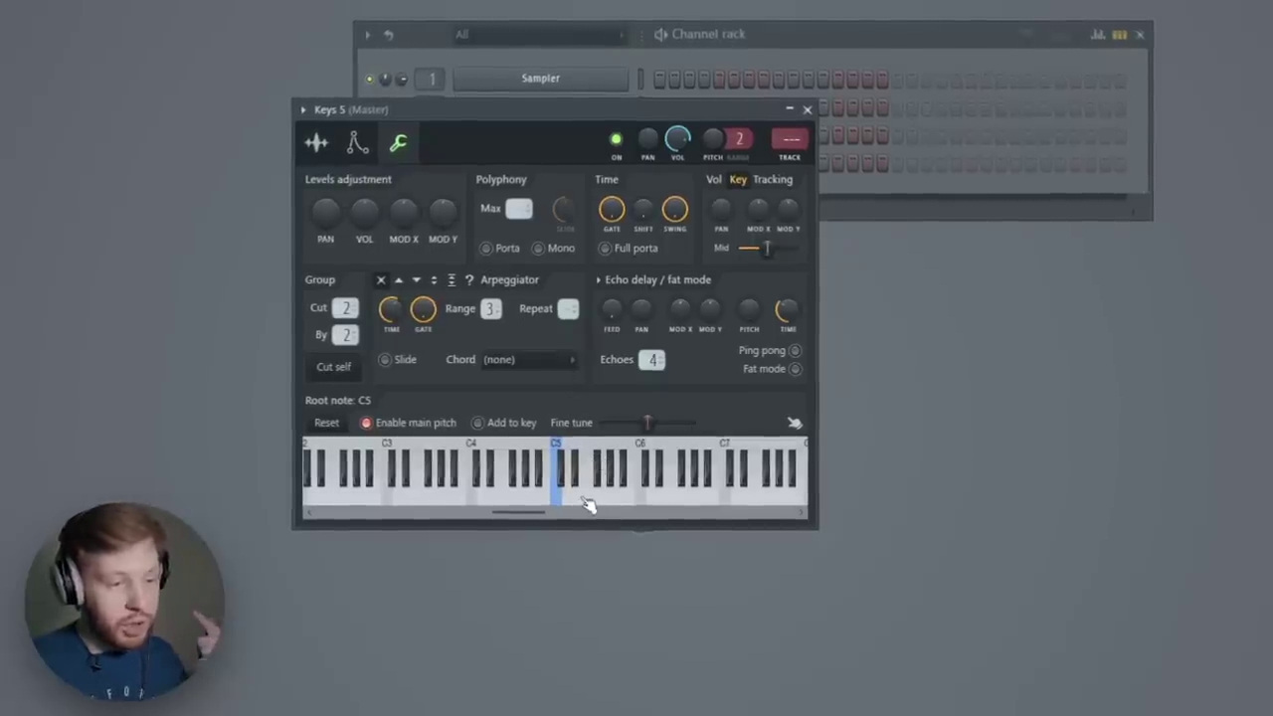
{"action": "left_click", "coordinate": [807, 109]}
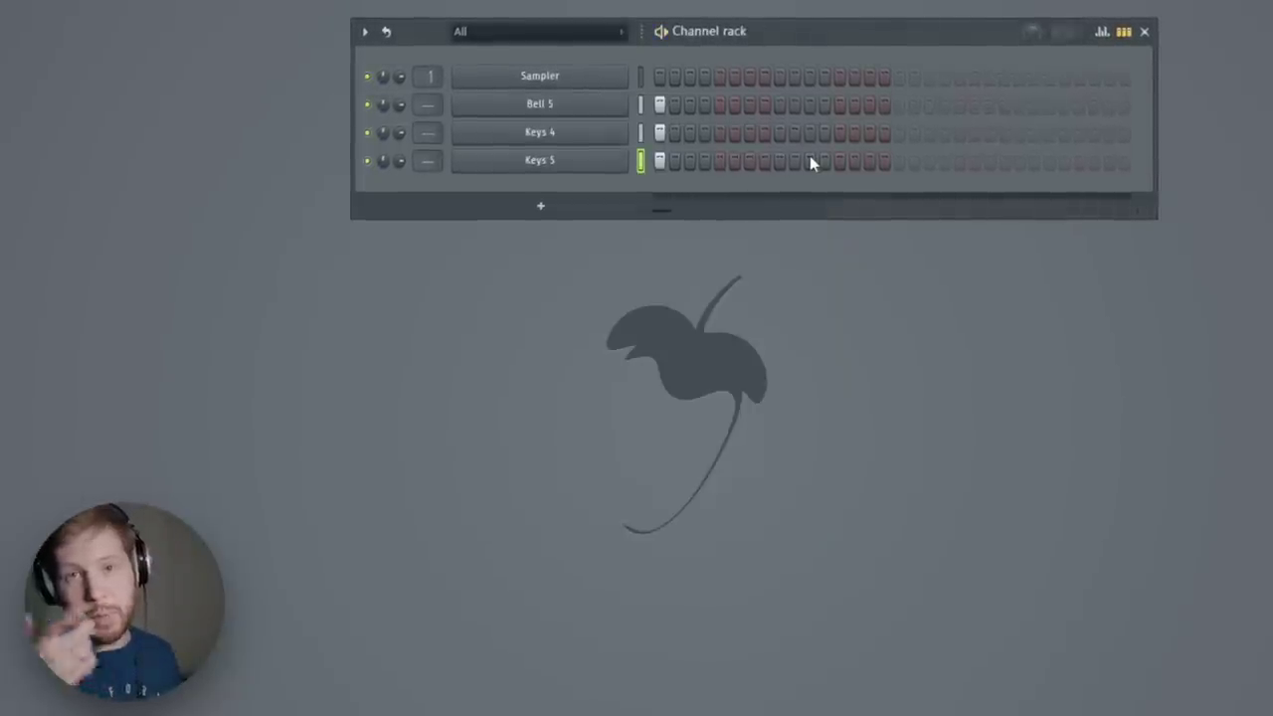
- Open the piano roll for Bell 5 and set its scale highlighting to D# Minor Natural (Aeolian)
{"action": "right_click", "coordinate": [623, 95]}
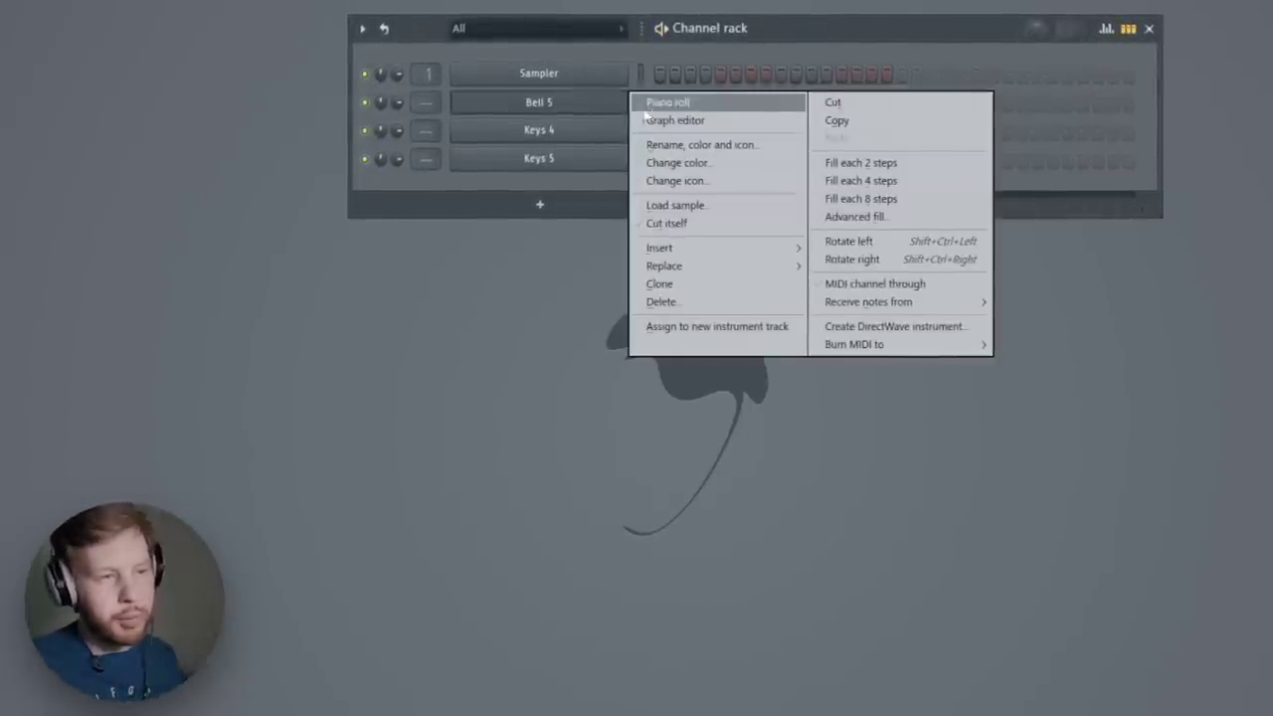
{"action": "left_click", "coordinate": [693, 103]}
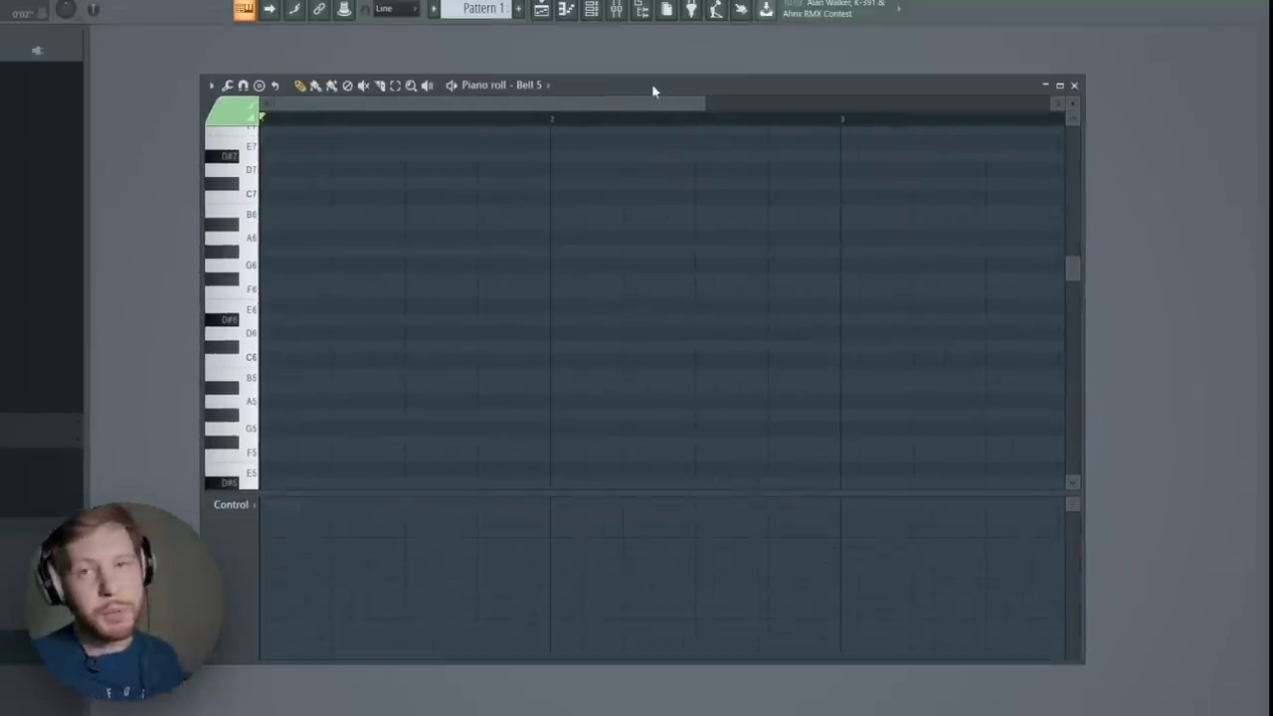
{"action": "scroll", "coordinate": [571, 304], "scroll_direction": "down", "scroll_amount": 4}
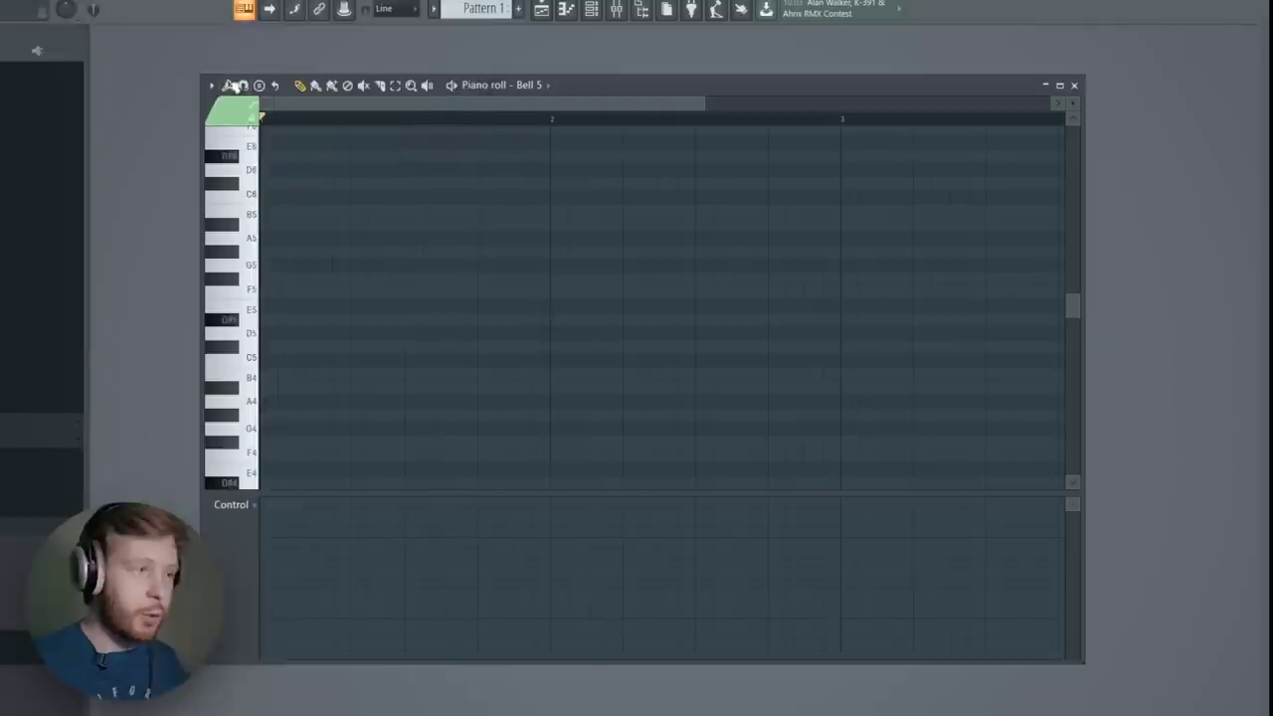
{"action": "left_click", "coordinate": [211, 85]}
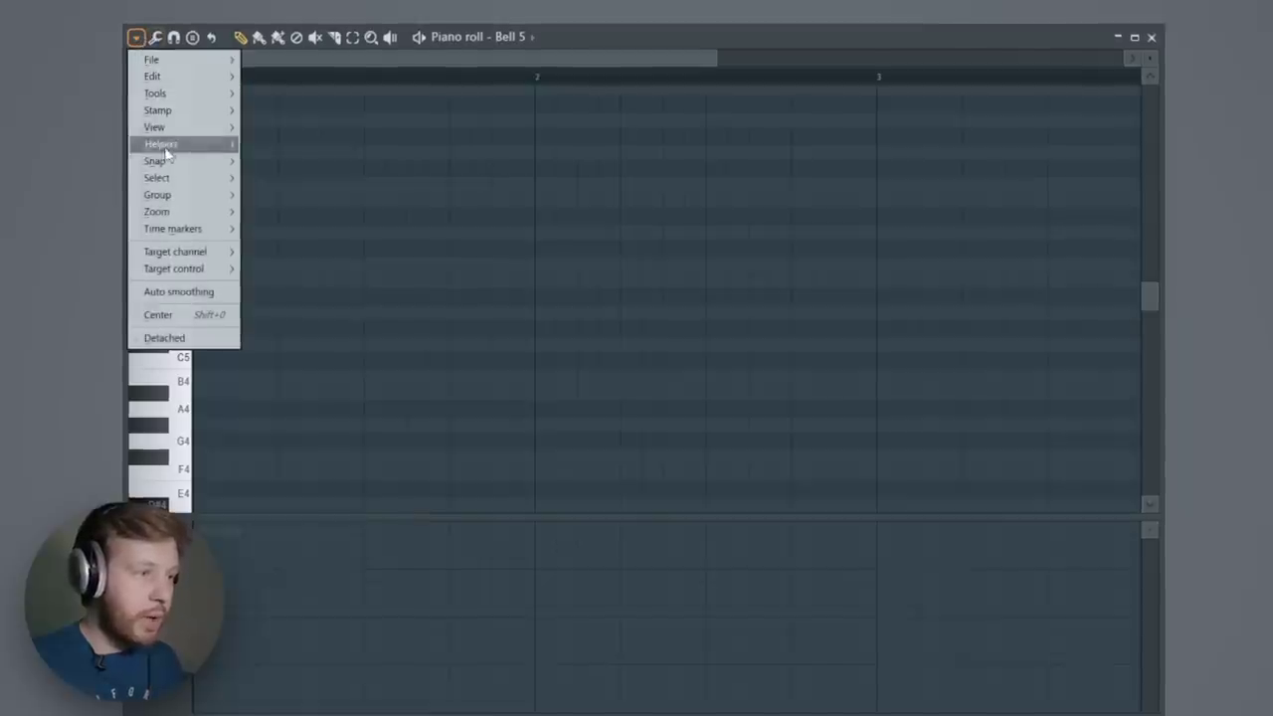
{"action": "mouse_move", "coordinate": [166, 150]}
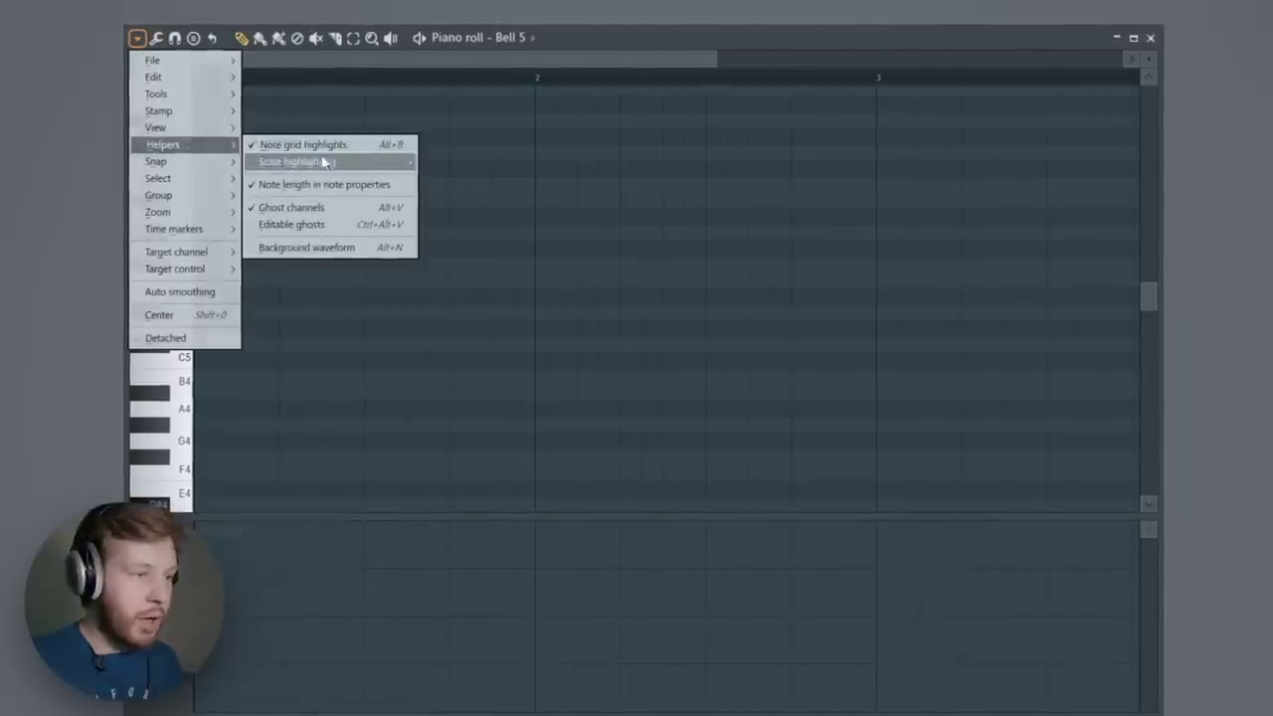
{"action": "mouse_move", "coordinate": [323, 159]}
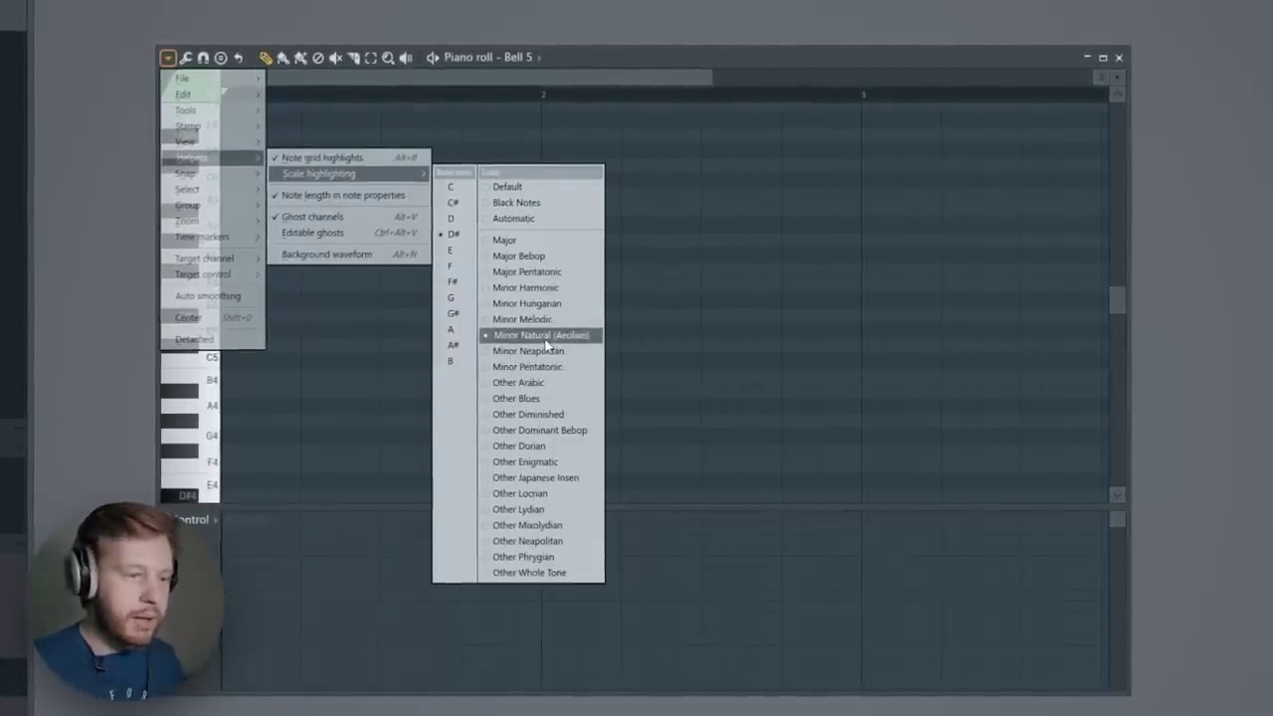
{"action": "left_click", "coordinate": [505, 339]}
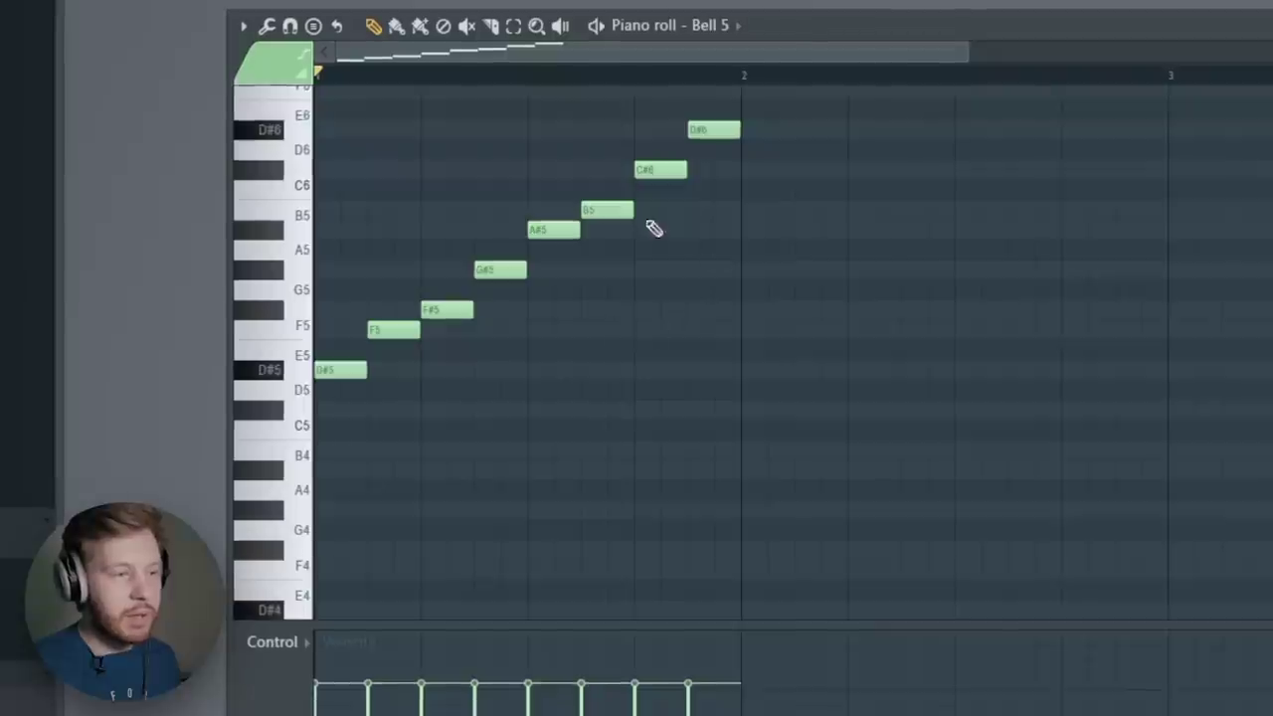
- Erase the ascending scale run from Bell 5, leaving a D#5, F#5, D#5 melody spaced half a bar apart, and play it
{"action": "key", "text": "space"}
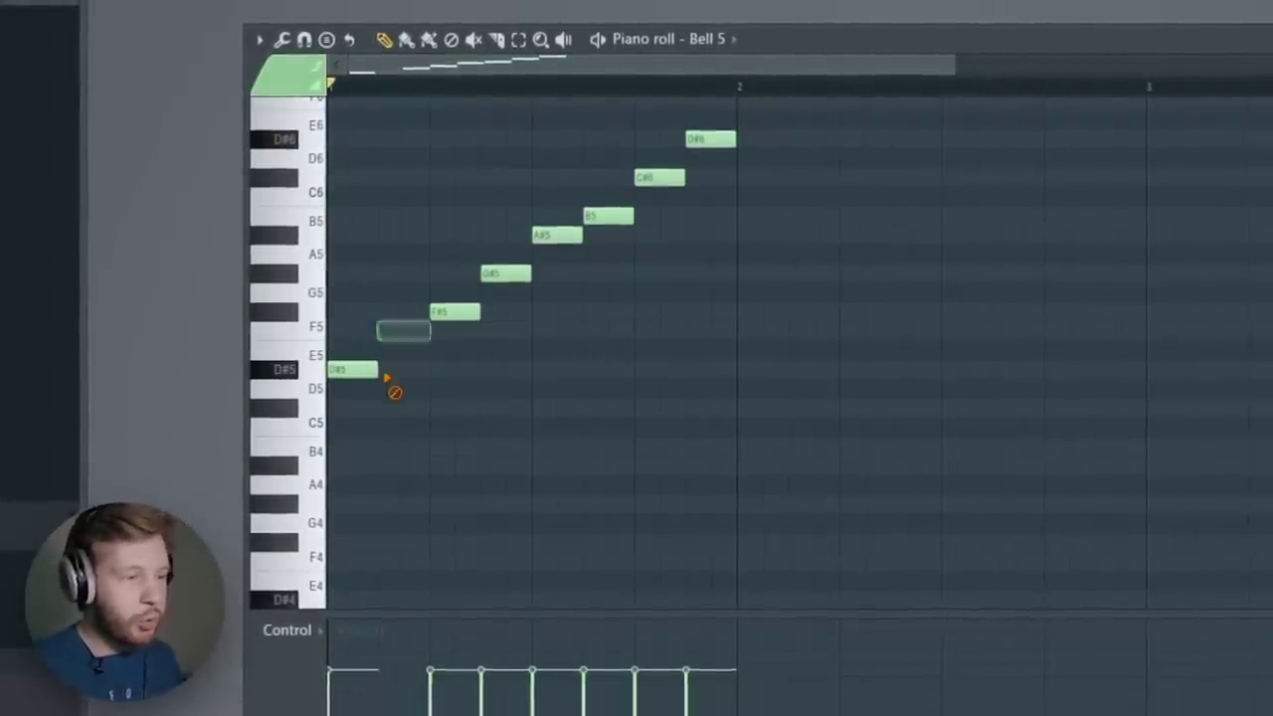
{"action": "right_click", "coordinate": [607, 217]}
{"action": "right_click", "coordinate": [559, 236]}
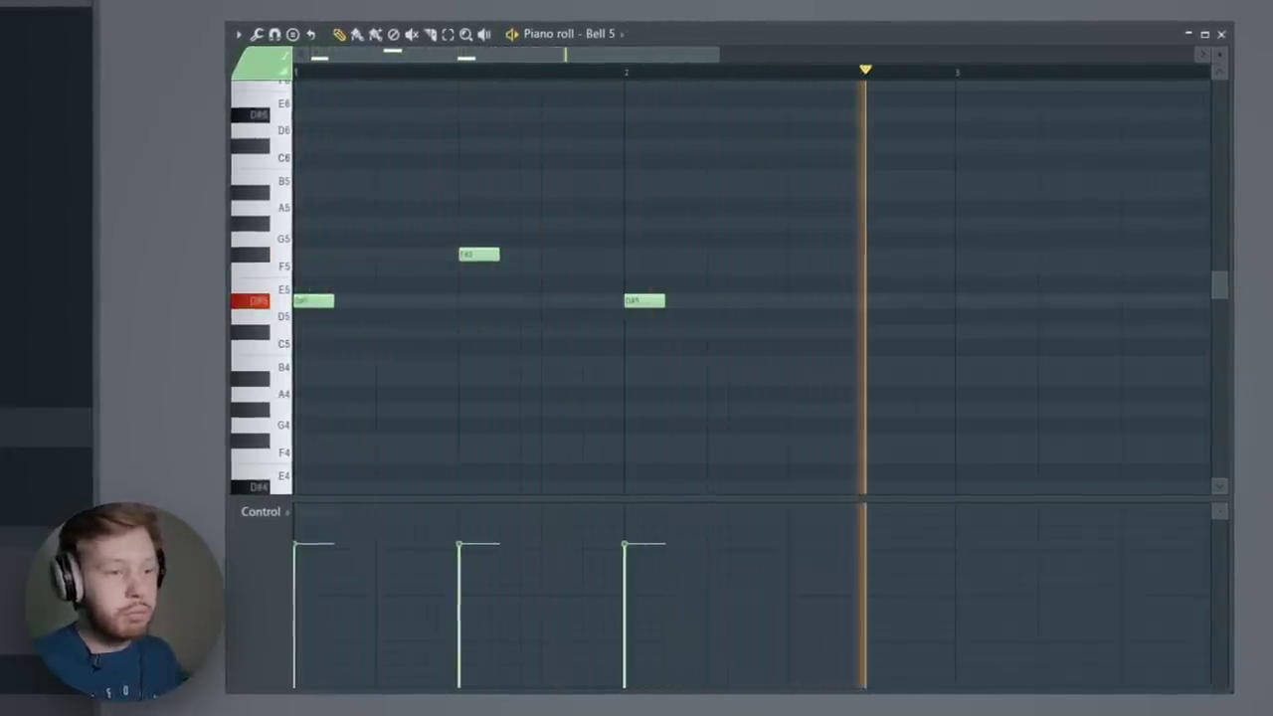
{"action": "key", "text": "space"}
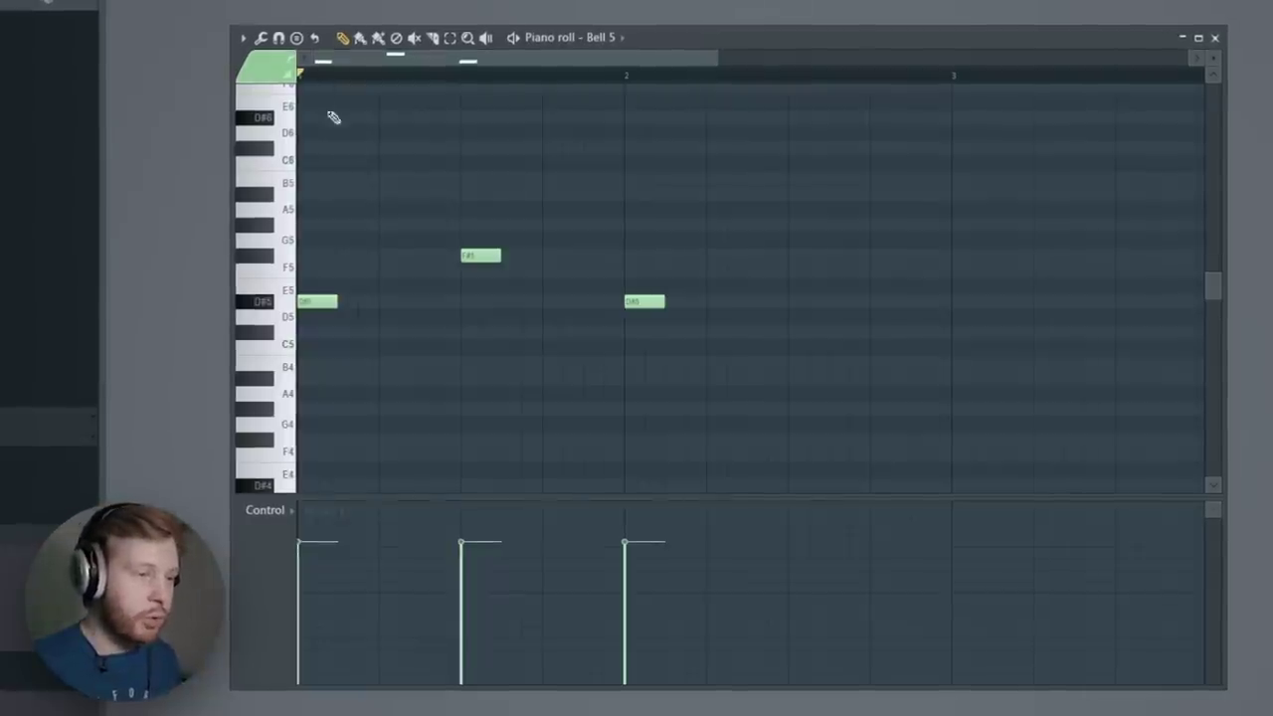
- Duplicate the two-bar D#5, F#5, D#5 pattern until it fills eight bars, and clear the note selection
{"action": "left_click_drag", "start_coordinate": [958, 82], "coordinate": [301, 80]}
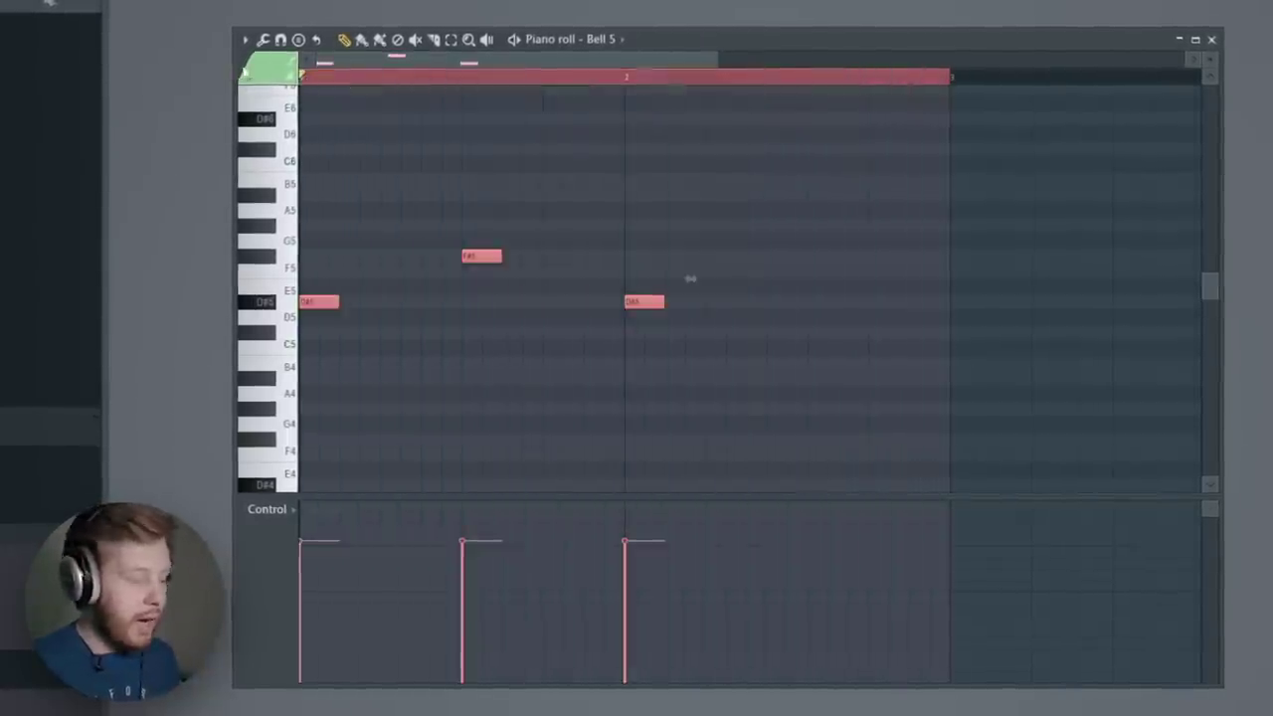
{"action": "key", "text": "ctrl+b"}
{"action": "scroll", "coordinate": [484, 150], "scroll_direction": "down", "scroll_amount": 6}
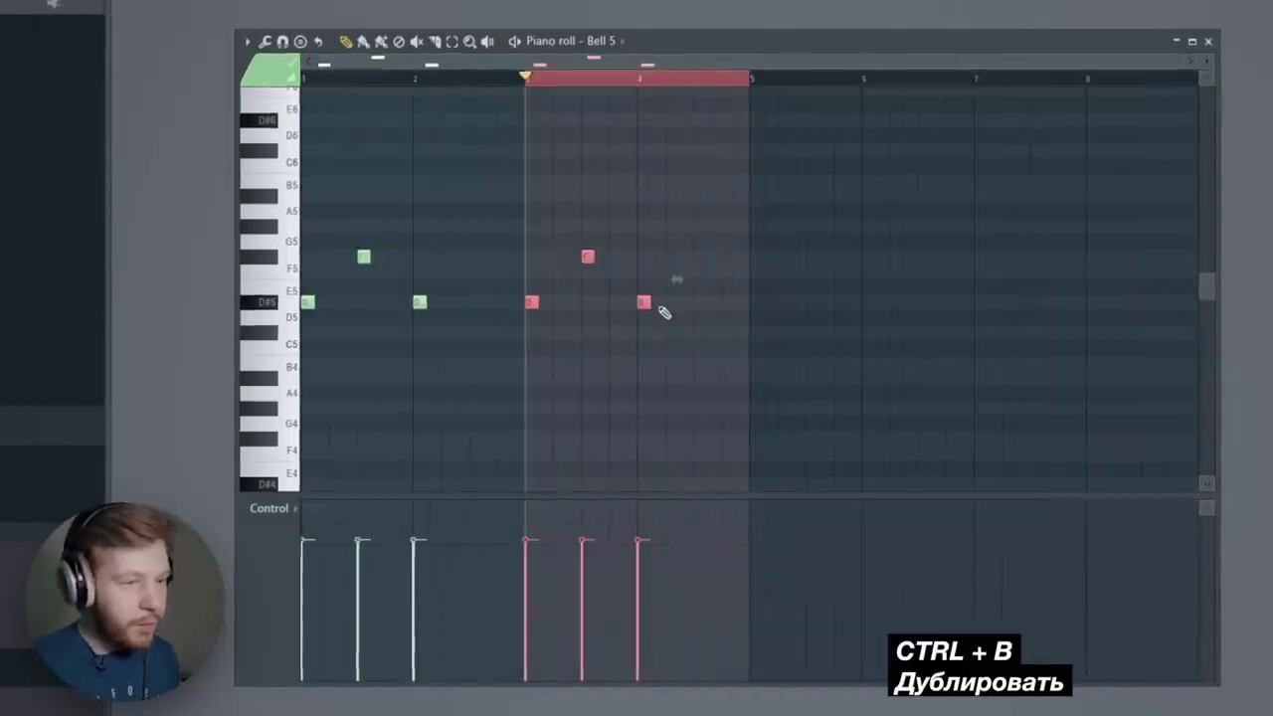
{"action": "left_click_drag", "start_coordinate": [845, 176], "coordinate": [503, 343]}
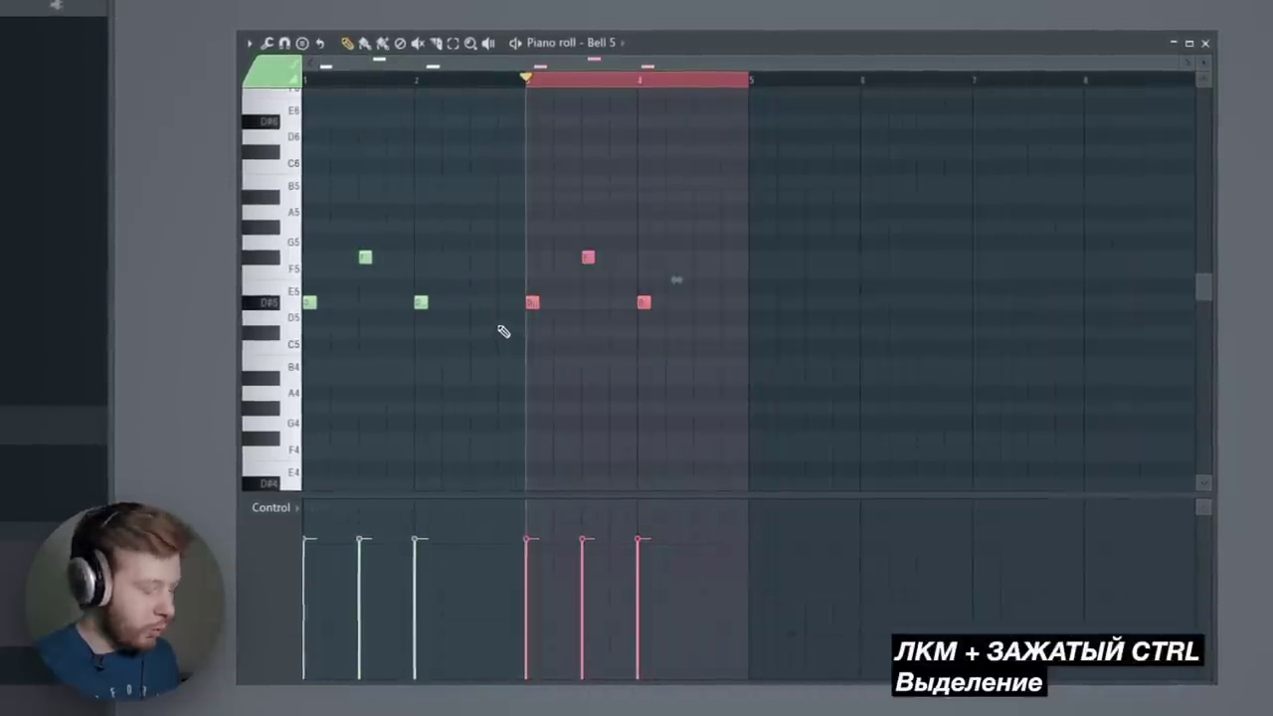
{"action": "left_click_drag", "start_coordinate": [531, 300], "coordinate": [751, 320]}
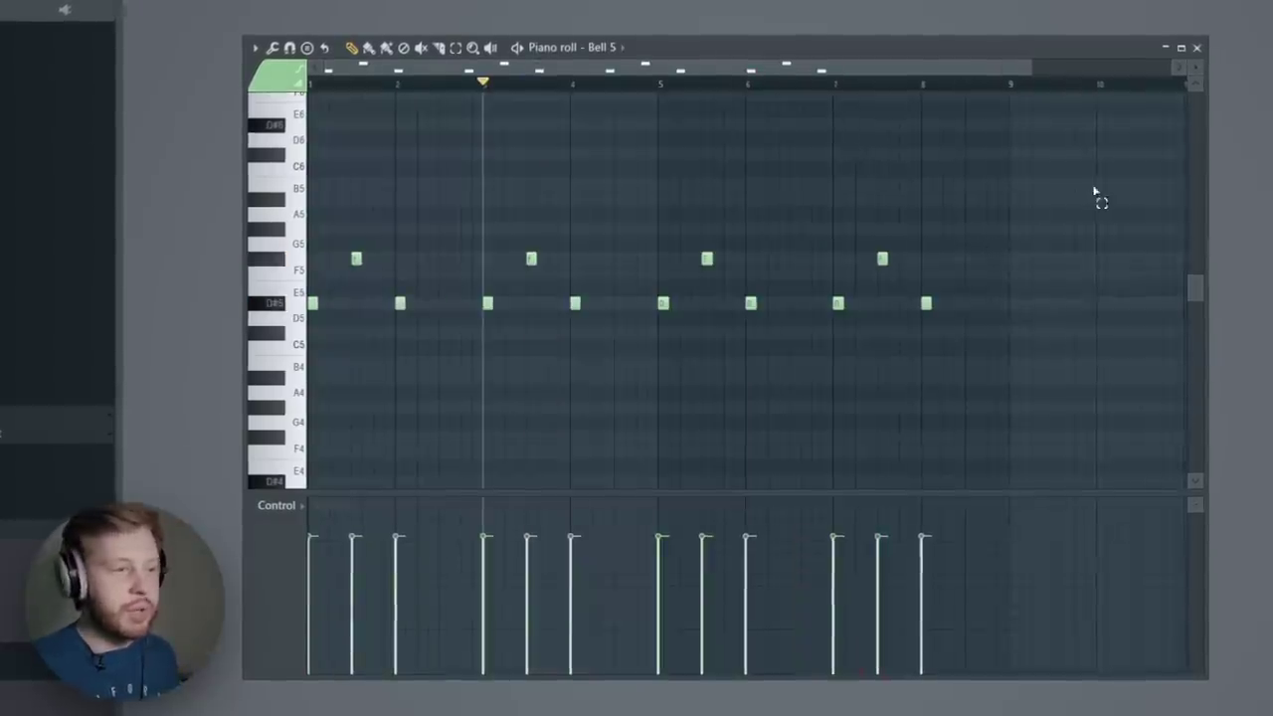
{"action": "left_click_drag", "start_coordinate": [1095, 188], "coordinate": [121, 431]}
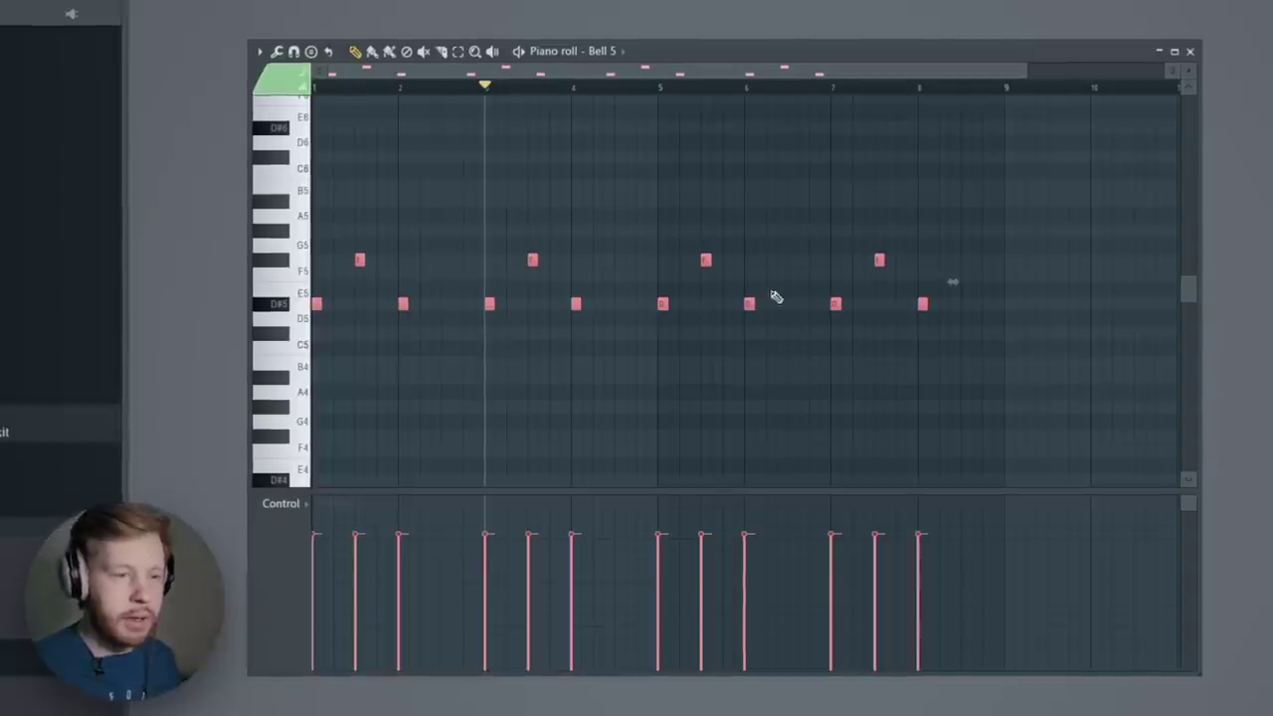
{"action": "left_click", "coordinate": [899, 377], "text": "ctrl"}
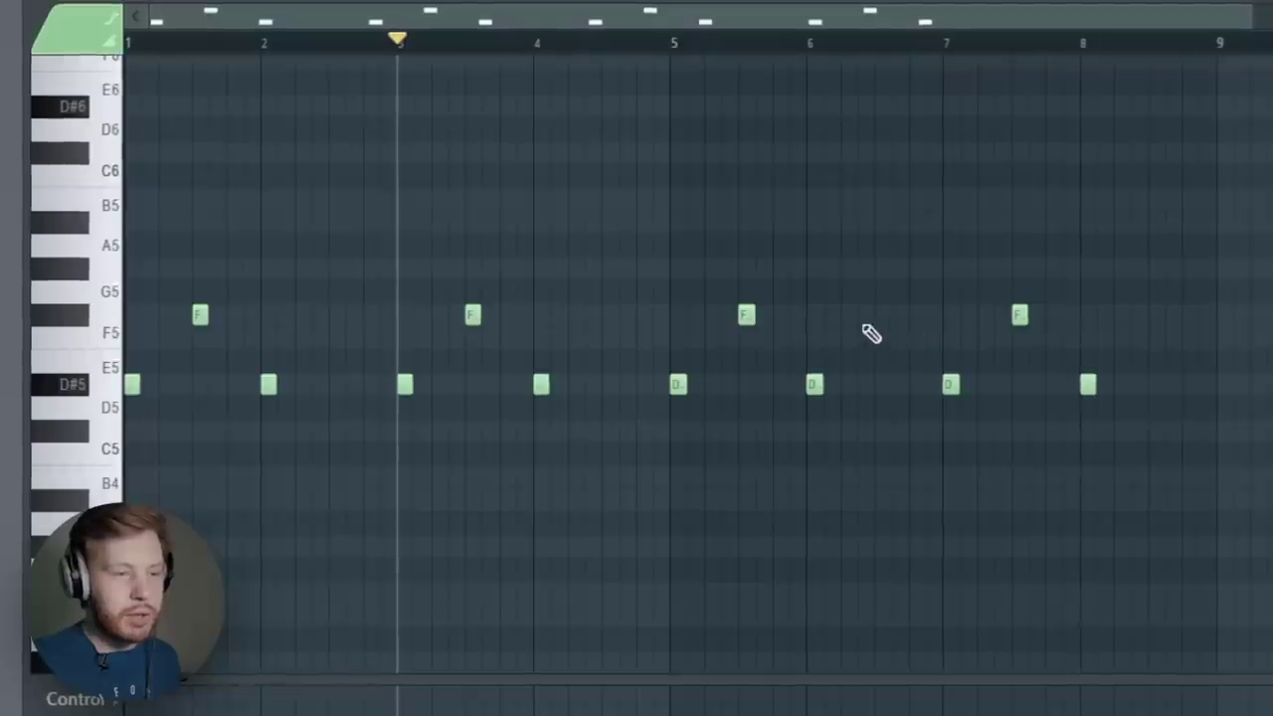
- Add an F#5 note on the last beat of bar 6 and play the melody from bar 5
{"action": "left_click_drag", "start_coordinate": [877, 318], "coordinate": [914, 321]}
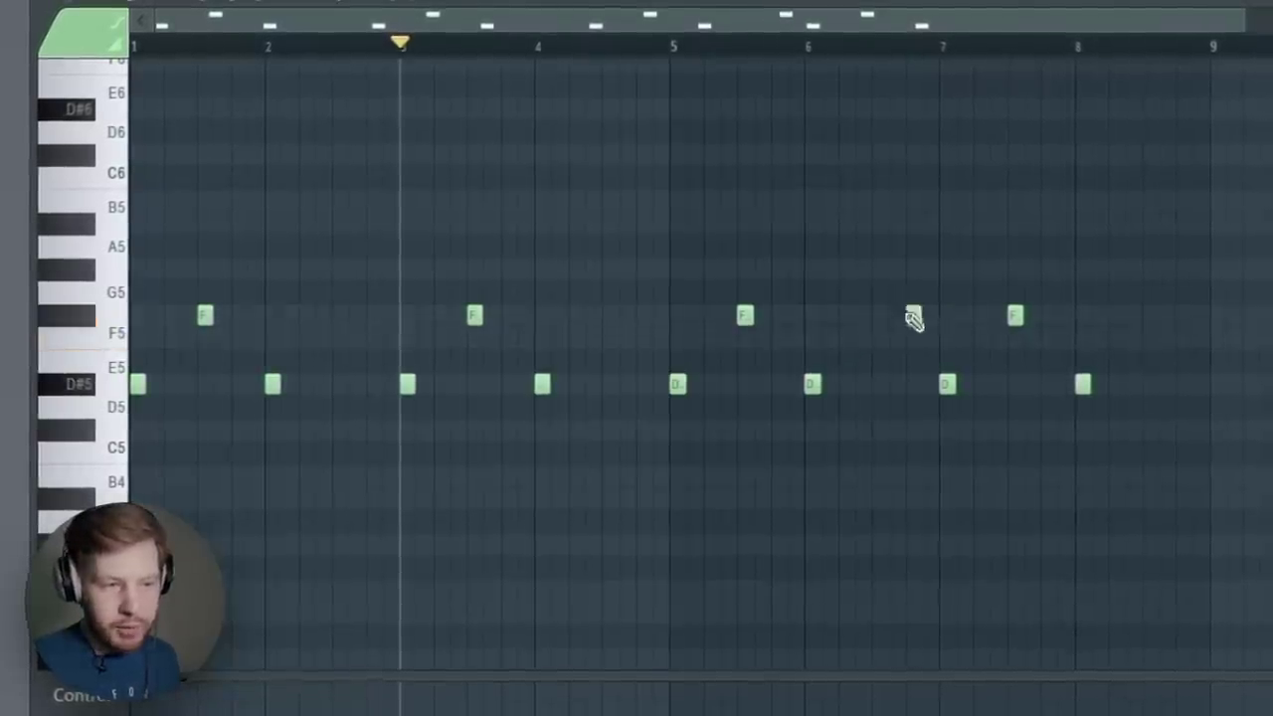
{"action": "left_click", "coordinate": [673, 47]}
{"action": "key", "text": "space"}
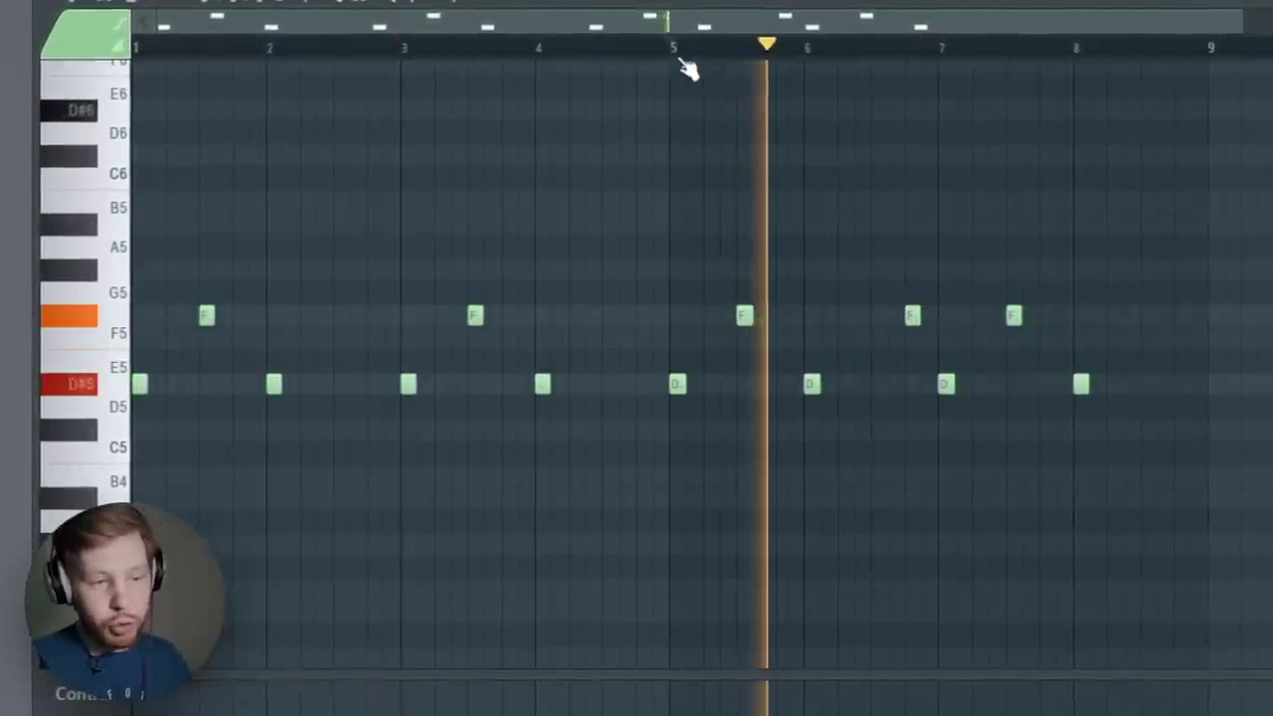
{"action": "key", "text": "space"}
{"action": "left_click", "coordinate": [808, 48]}
{"action": "scroll", "coordinate": [859, 498], "scroll_direction": "up", "scroll_amount": 5}
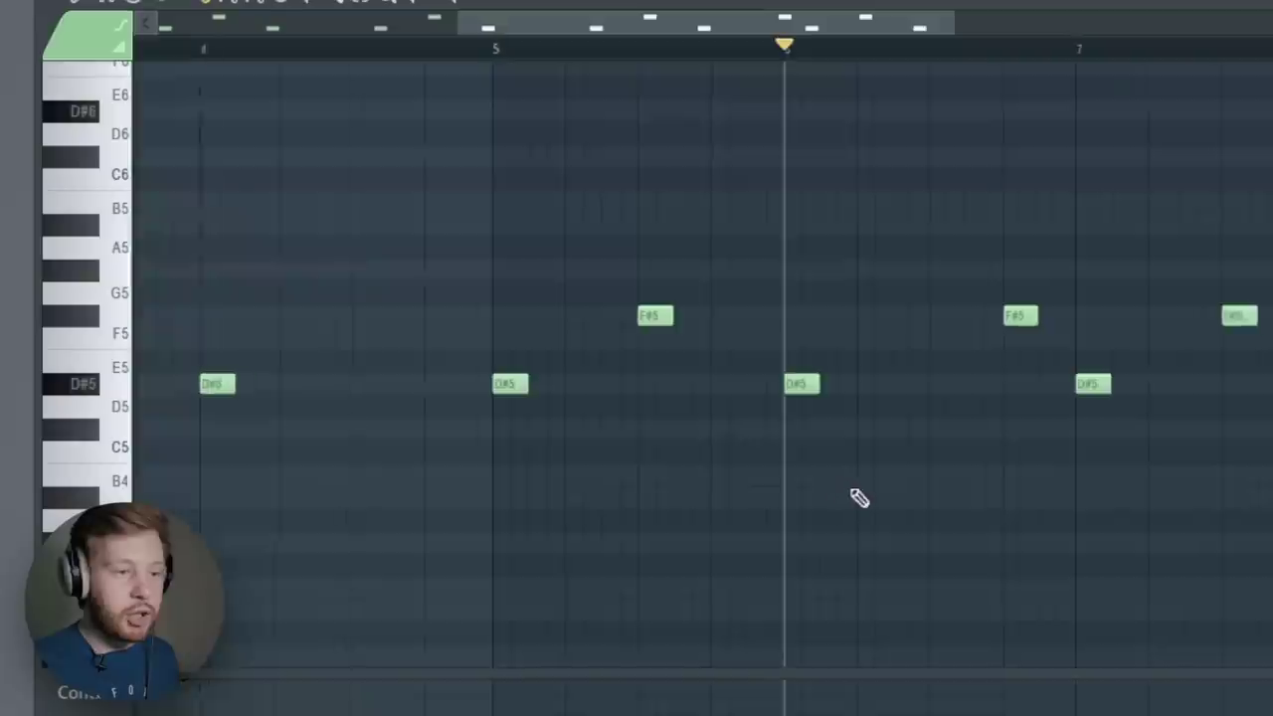
{"action": "left_click_drag", "start_coordinate": [810, 19], "coordinate": [853, 24]}
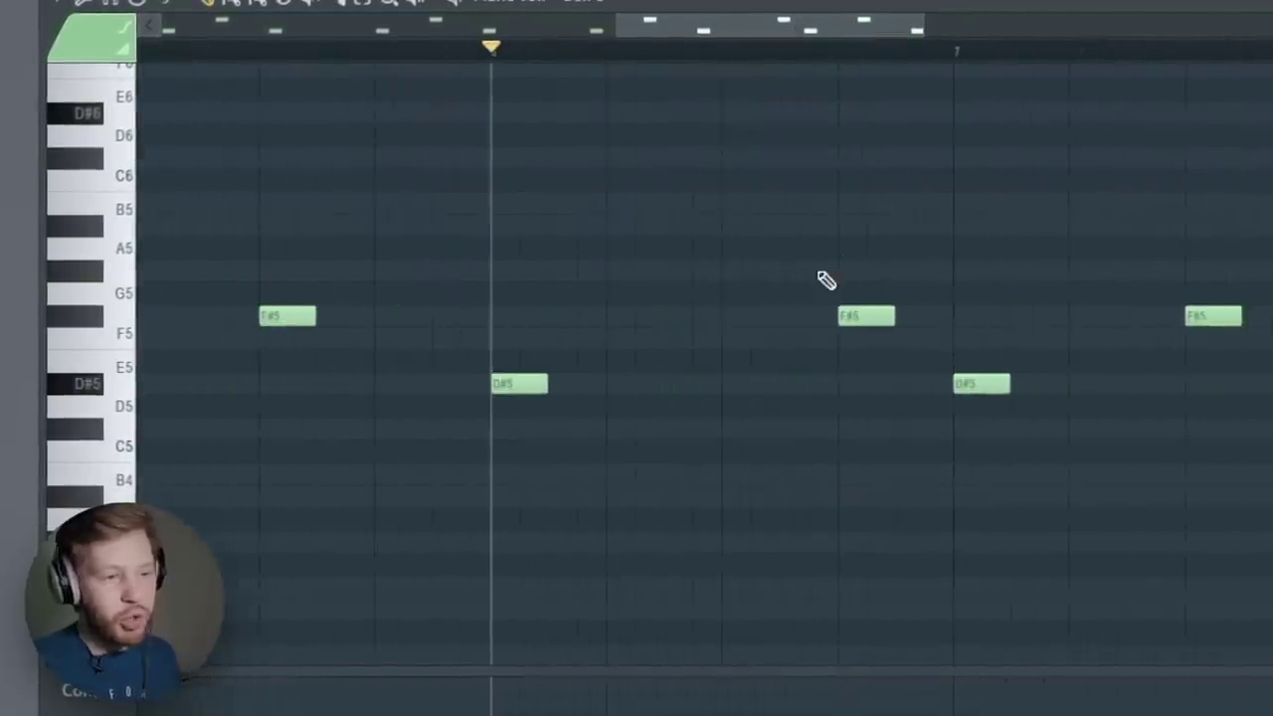
- Try the added F#5 note on the second beat of bar 6, return it to the last beat, and play from bar 6
{"action": "left_click_drag", "start_coordinate": [869, 315], "coordinate": [636, 316]}
{"action": "left_click_drag", "start_coordinate": [495, 309], "coordinate": [833, 290], "text": "ctrl"}
{"action": "left_click", "coordinate": [875, 265], "text": "ctrl"}
{"action": "left_click_drag", "start_coordinate": [513, 57], "coordinate": [947, 82]}
{"action": "mouse_move", "coordinate": [503, 218]}
{"action": "left_mouse_down", "text": "ctrl"}
{"action": "mouse_move", "coordinate": [510, 238]}
{"action": "mouse_move", "coordinate": [801, 221]}
{"action": "left_mouse_up", "text": "ctrl"}
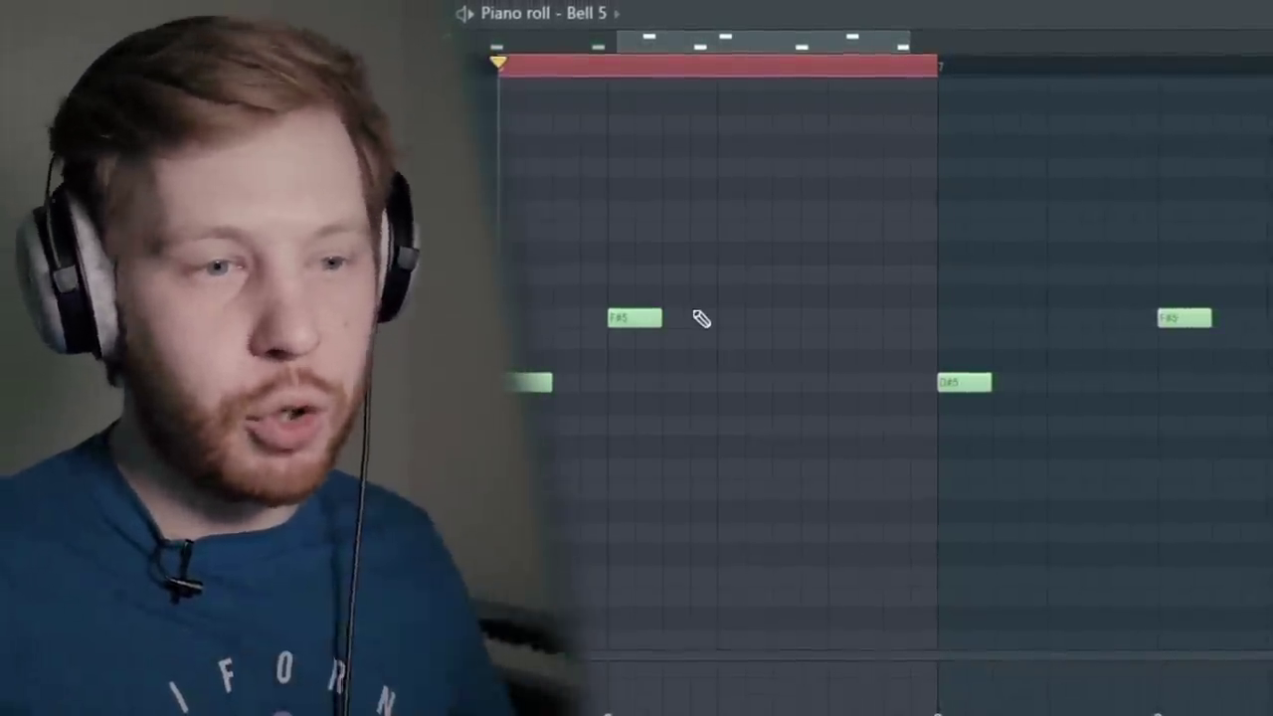
{"action": "left_click_drag", "start_coordinate": [654, 318], "coordinate": [871, 343]}
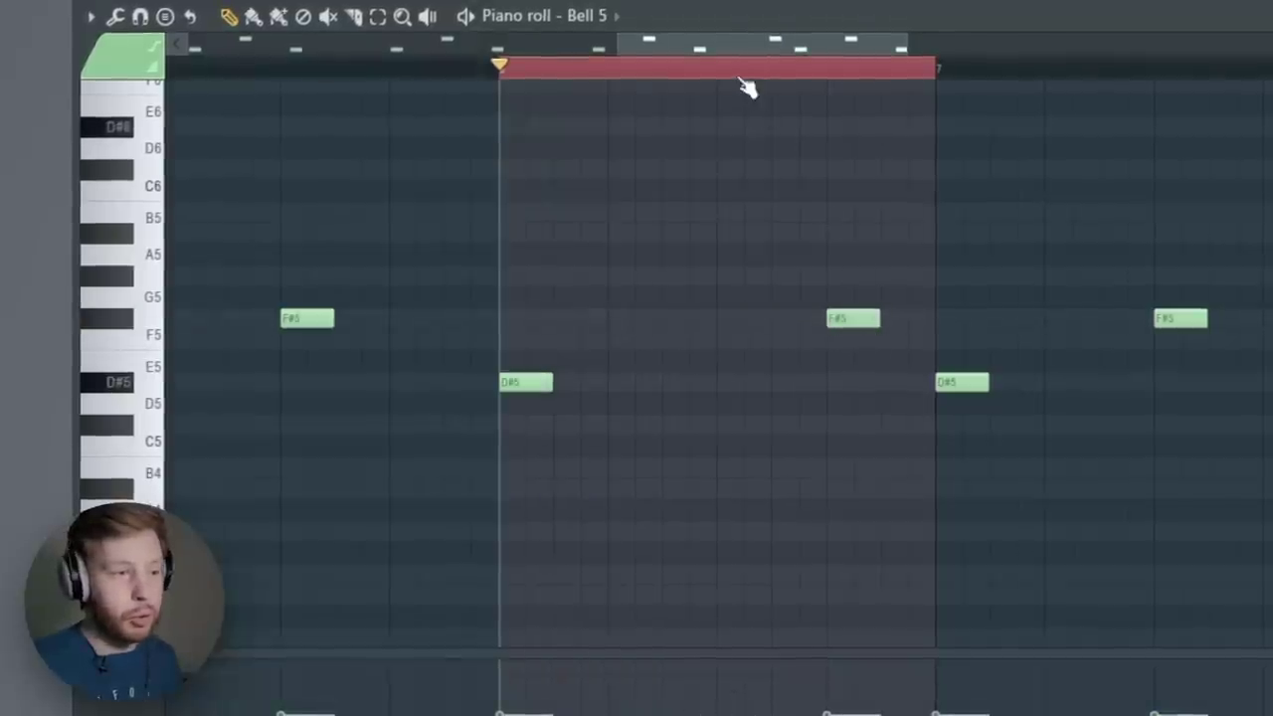
{"action": "left_click", "coordinate": [743, 80]}
{"action": "left_click", "coordinate": [502, 70]}
{"action": "key", "text": "space"}
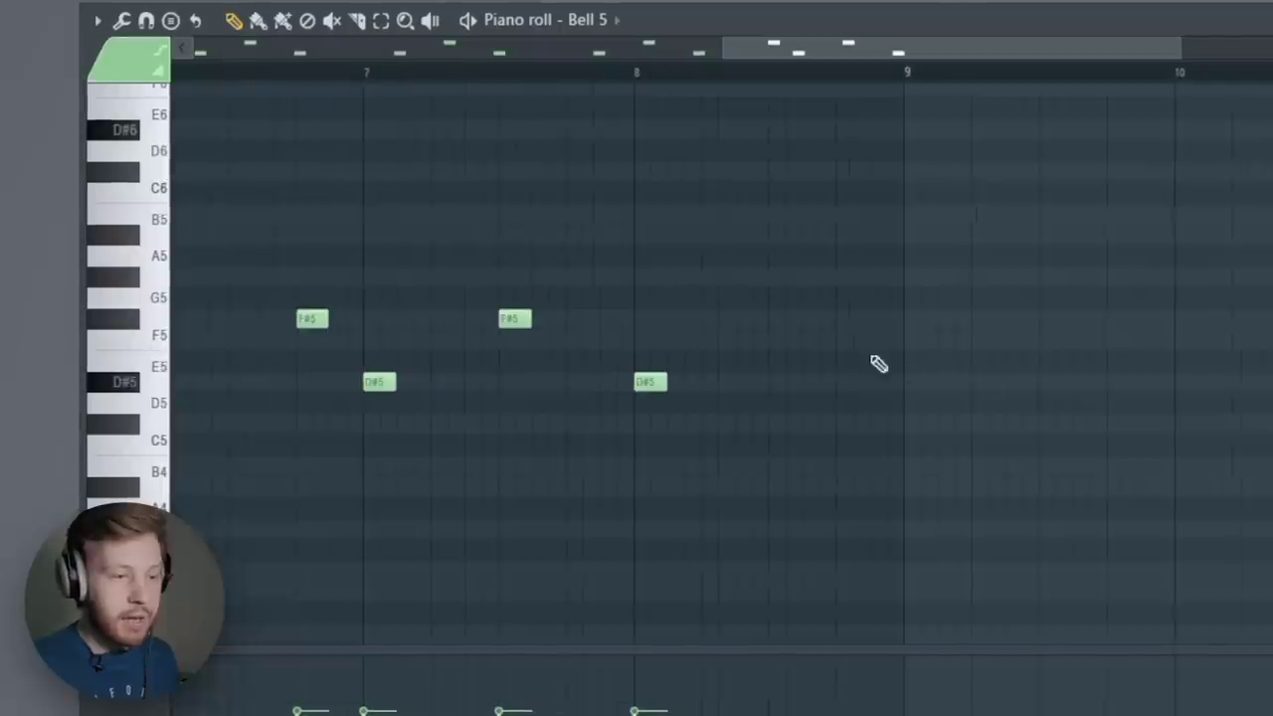
- Fill the second half of bar 8 with a B5, A#5, F5, F#5 run and play the ending
{"action": "scroll", "coordinate": [853, 385], "scroll_direction": "up", "scroll_amount": 1}
{"action": "scroll", "coordinate": [854, 384], "scroll_direction": "up", "scroll_amount": 1}
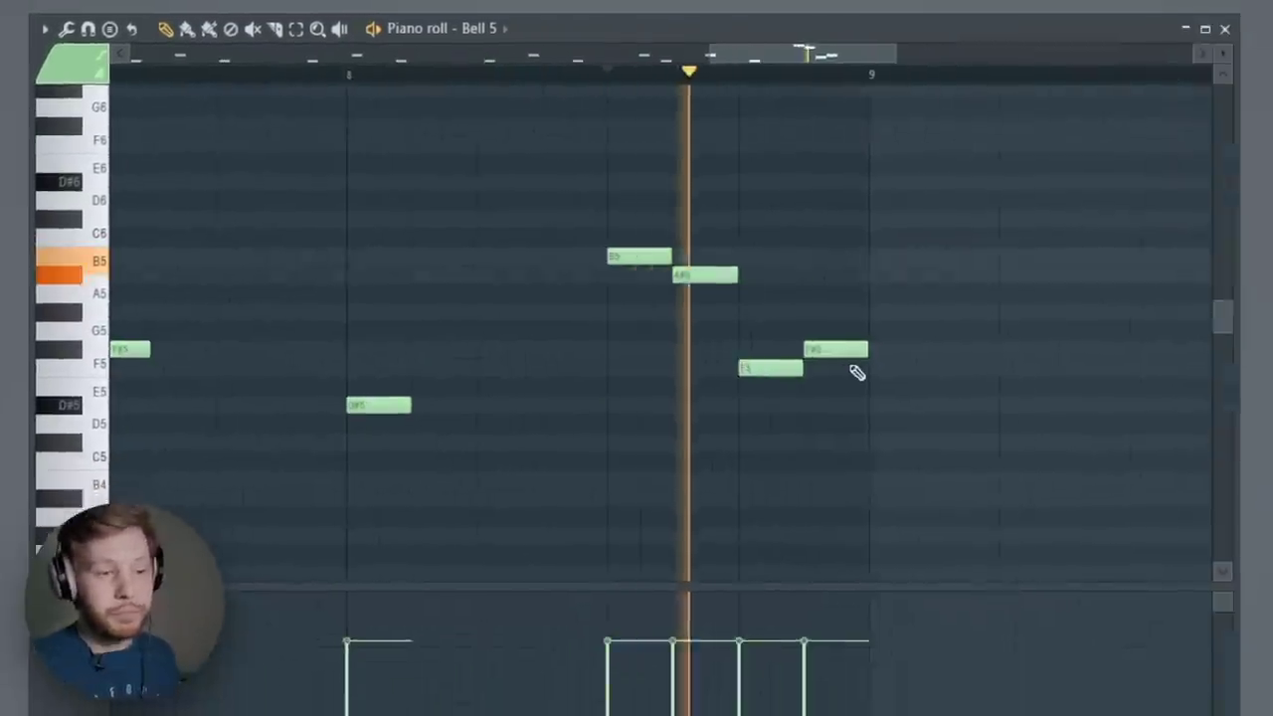
{"action": "key", "text": "space"}
{"action": "scroll", "coordinate": [509, 444], "scroll_direction": "down", "scroll_amount": 3}
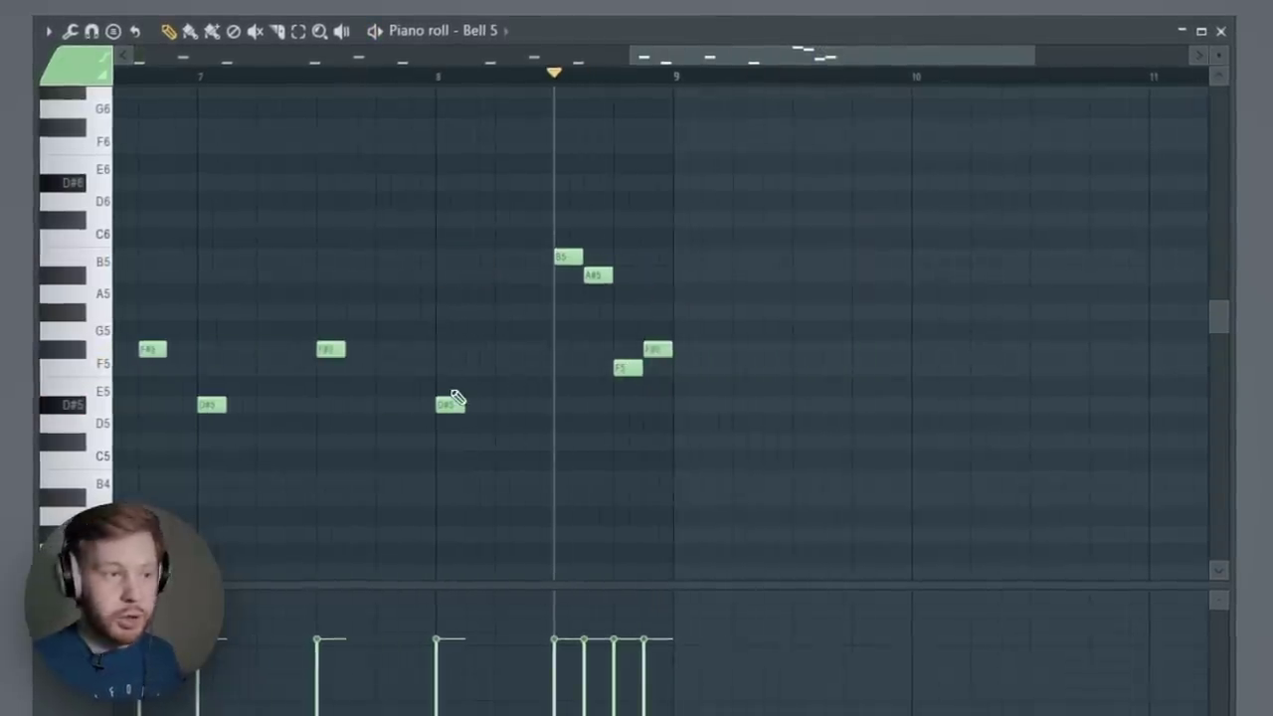
{"action": "scroll", "coordinate": [871, 342], "scroll_direction": "down", "scroll_amount": 4}
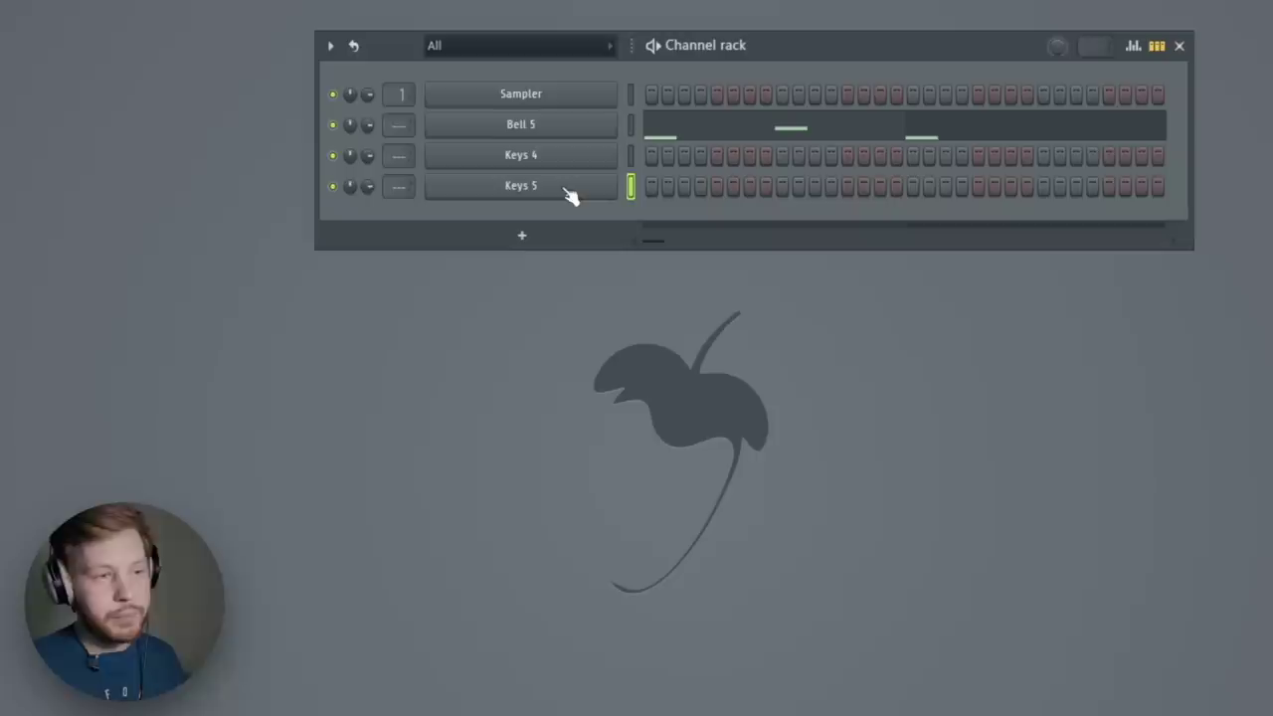
- Open the piano roll for Keys 5 and play the Bell 5 melody shown as ghost notes
{"action": "right_click", "coordinate": [563, 192]}
{"action": "left_click", "coordinate": [656, 188]}
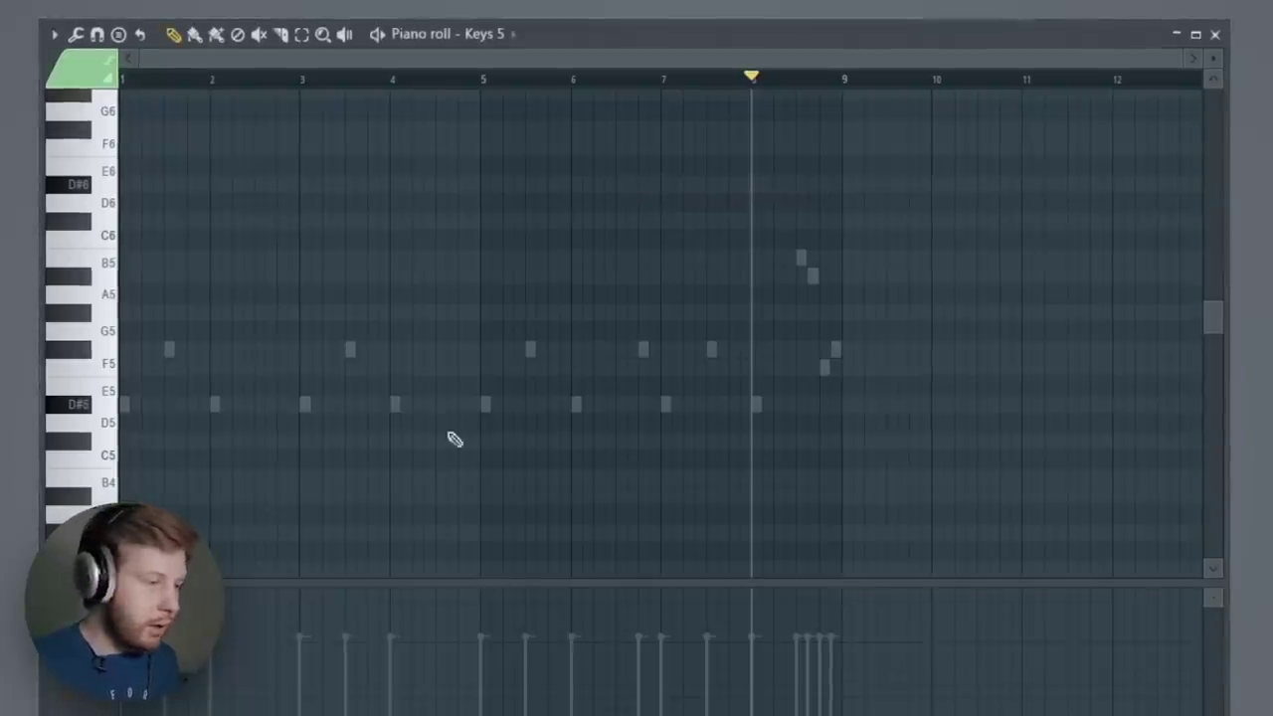
{"action": "key", "text": "space"}
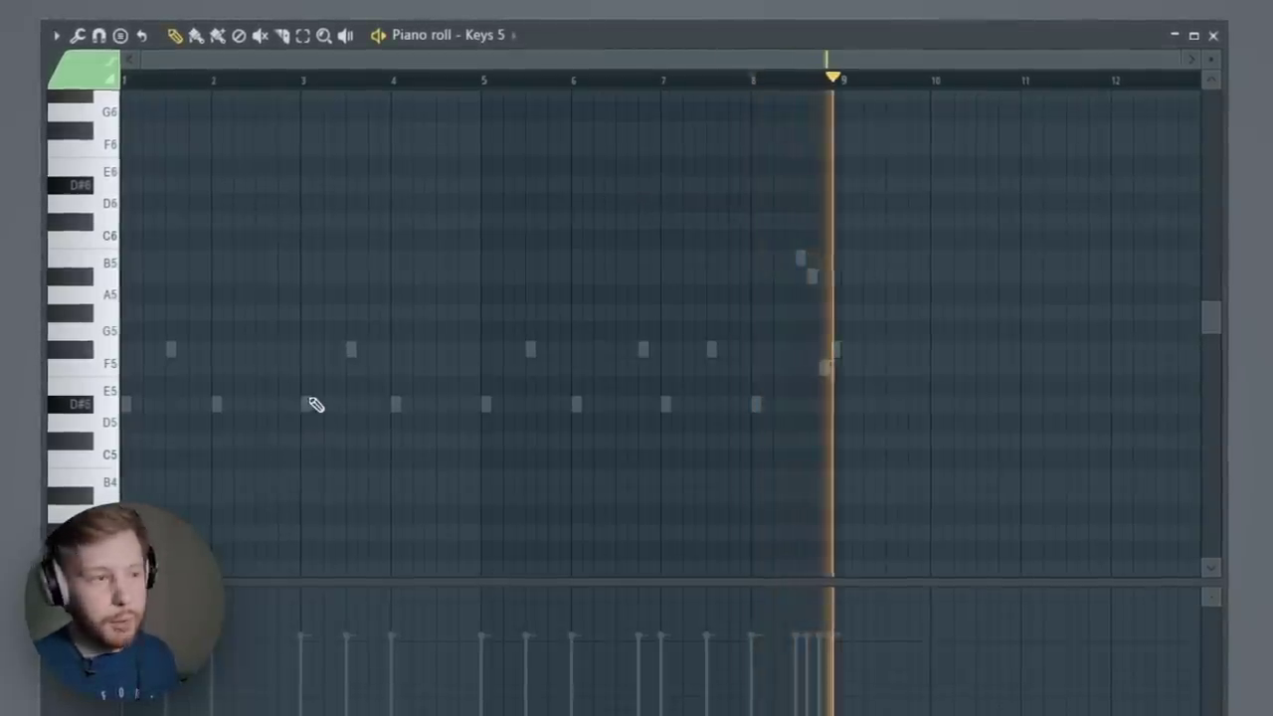
{"action": "key", "text": "space"}
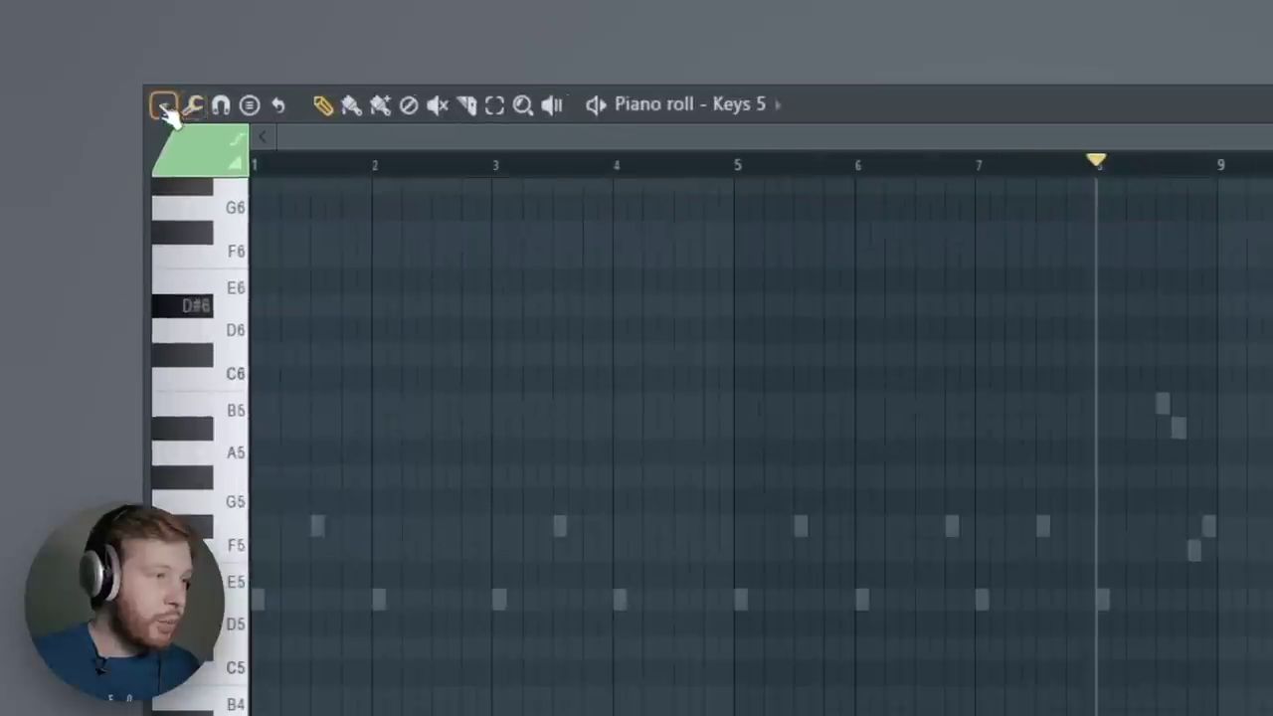
- Set the piano roll's key labels to All notes
{"action": "left_click", "coordinate": [62, 39]}
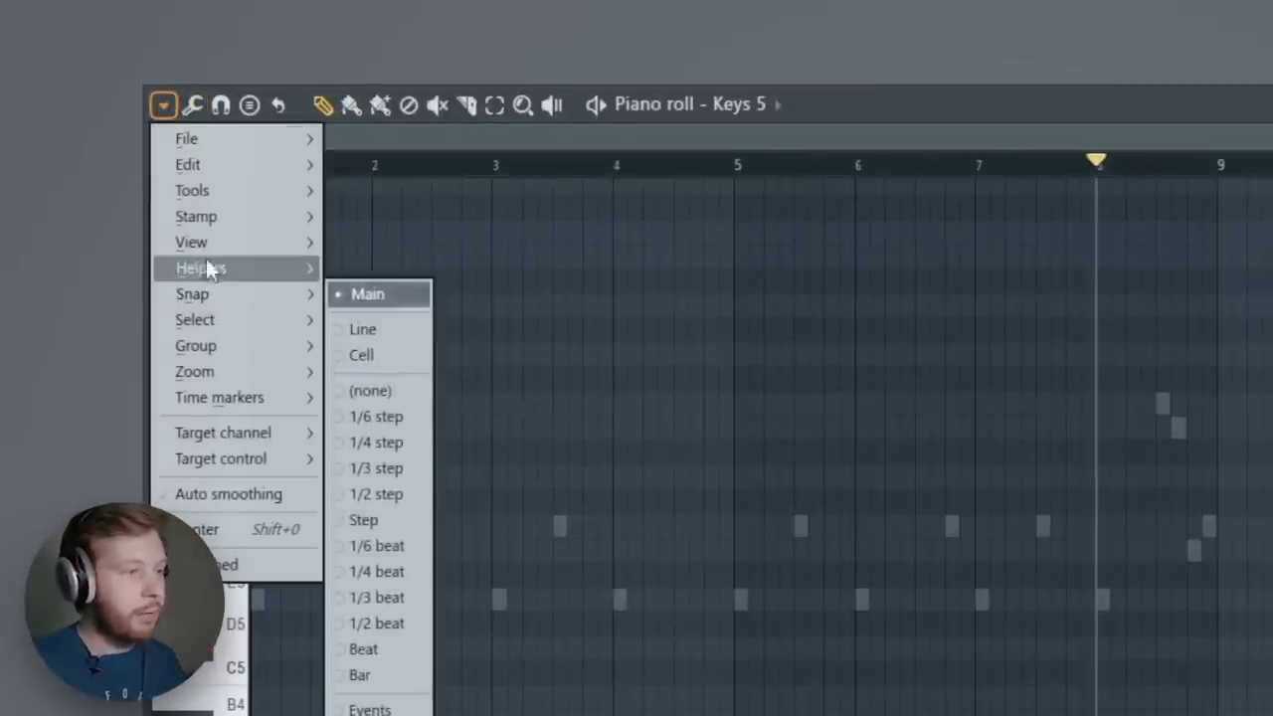
{"action": "mouse_move", "coordinate": [199, 244]}
{"action": "mouse_move", "coordinate": [414, 585]}
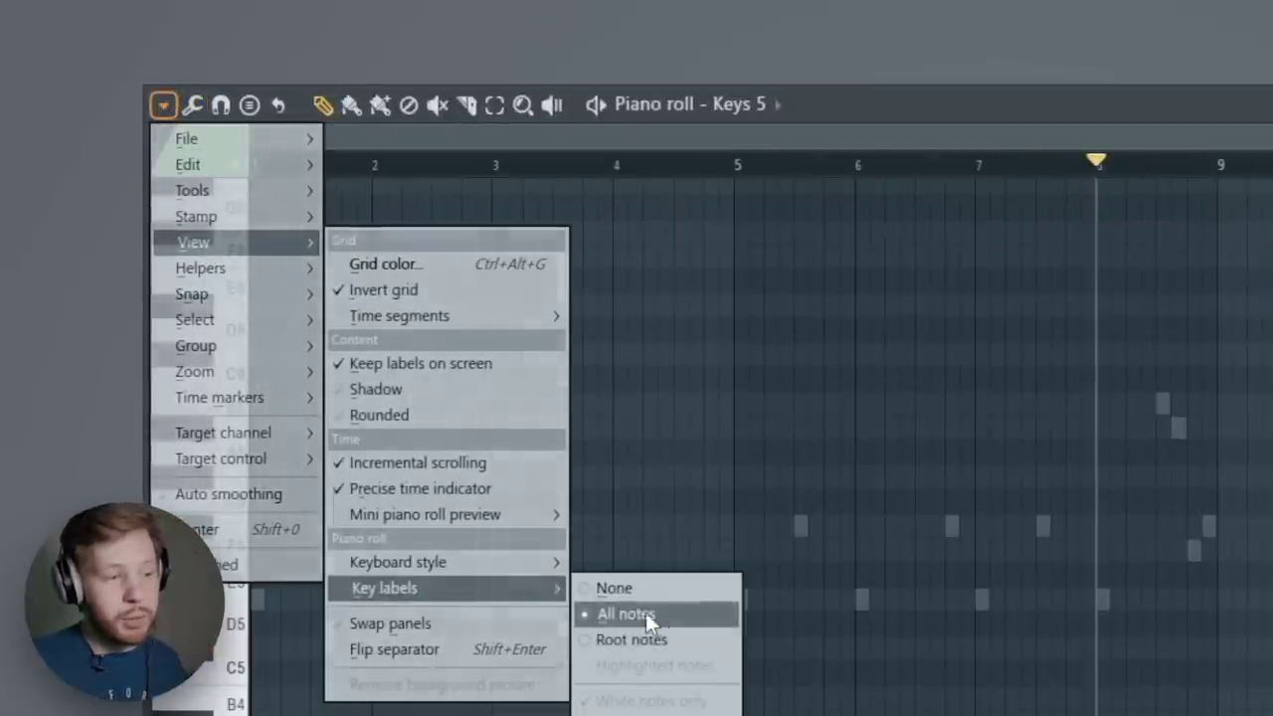
{"action": "left_click", "coordinate": [645, 614]}
- Place a one-bar D#5 note at the start of bar 1 in Keys 5 and play it with the melody
{"action": "left_click", "coordinate": [253, 405]}
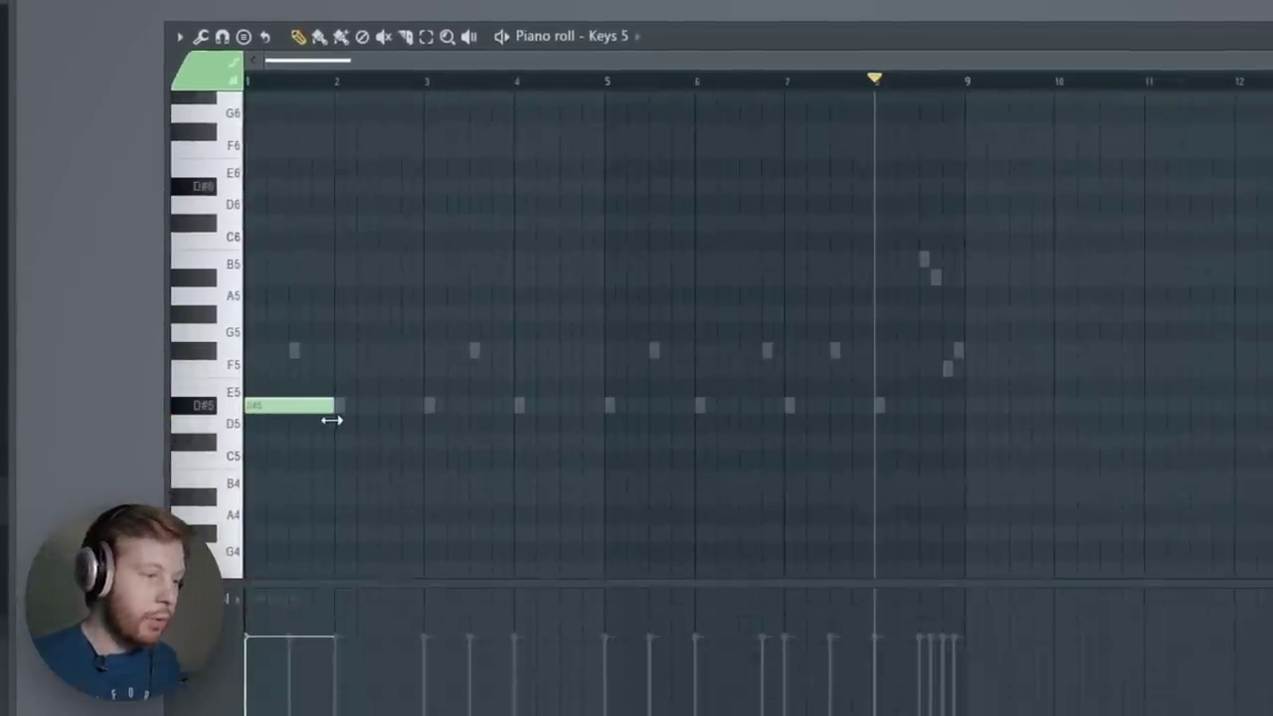
{"action": "key", "text": "space"}
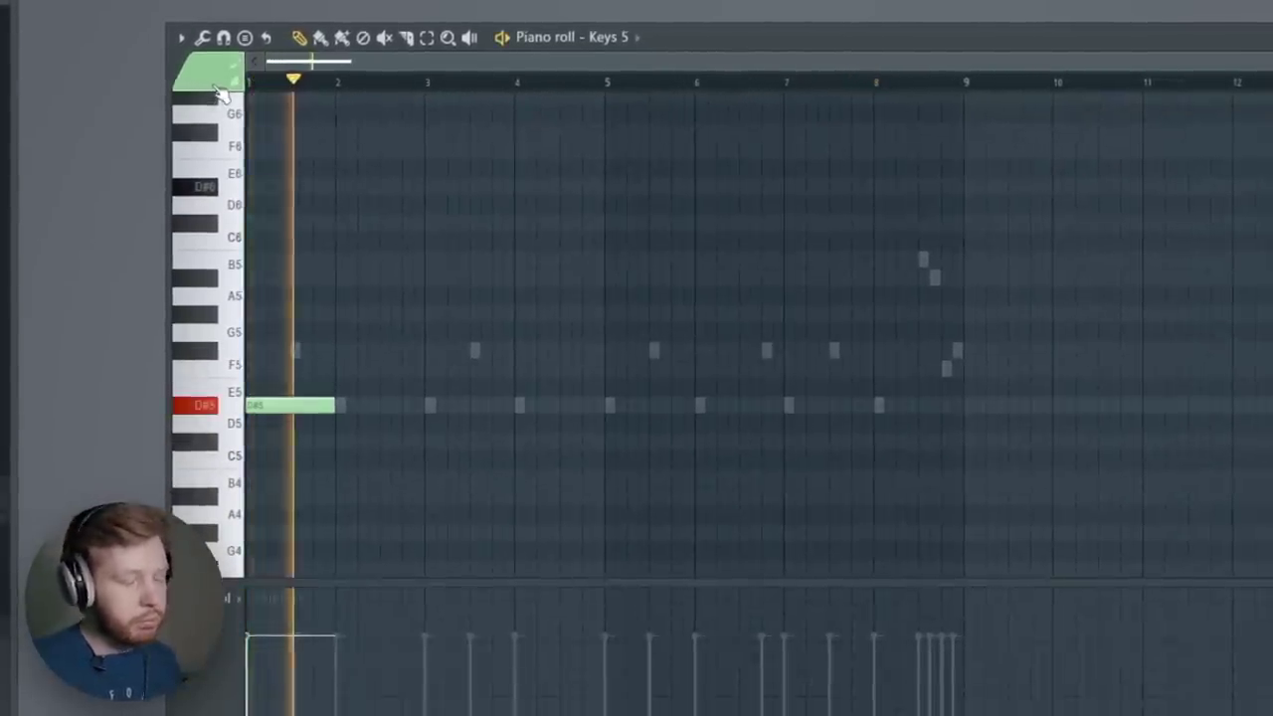
- Fill bar 2's second half with B5, A#5 and F#5, and hold D#5 for one and a half bars from bars 1 and 3
{"action": "scroll", "coordinate": [409, 342], "scroll_direction": "up", "scroll_amount": 2}
{"action": "mouse_move", "coordinate": [349, 344]}
{"action": "left_mouse_down"}
{"action": "mouse_move", "coordinate": [406, 374]}
{"action": "mouse_move", "coordinate": [360, 349]}
{"action": "left_mouse_up"}
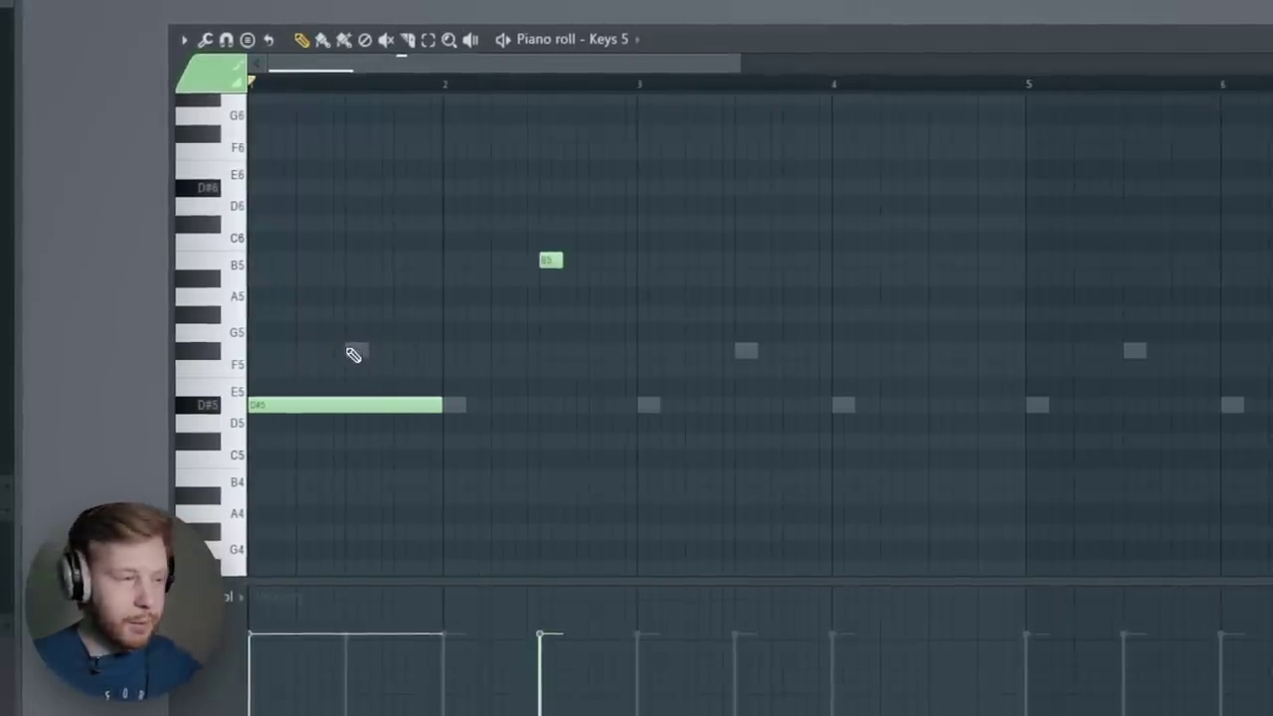
{"action": "left_click_drag", "start_coordinate": [527, 344], "coordinate": [529, 413]}
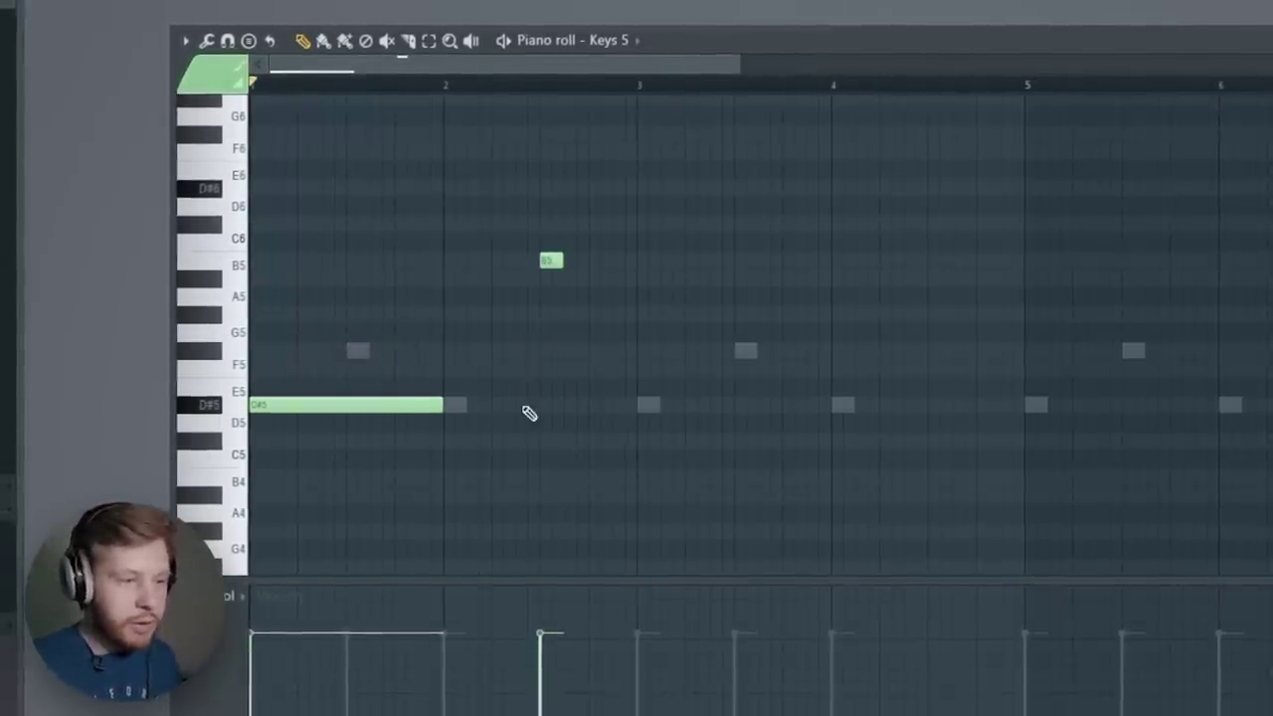
{"action": "left_click", "coordinate": [571, 281]}
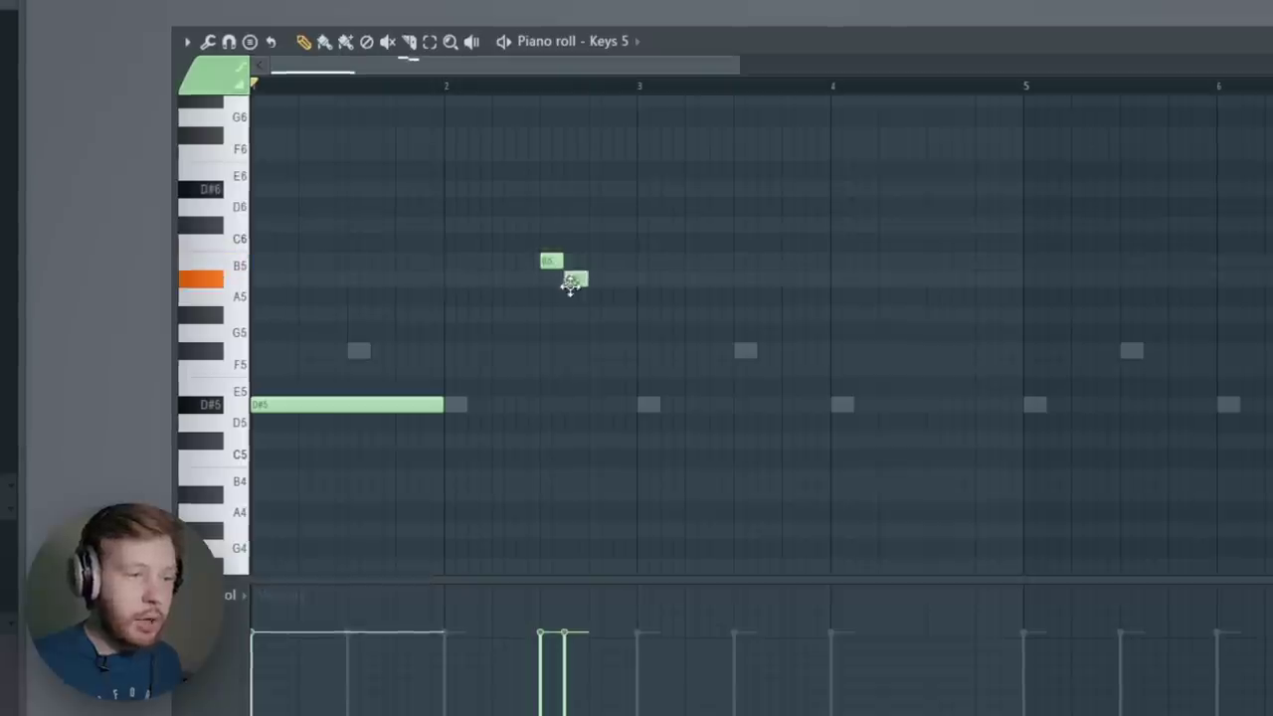
{"action": "left_click_drag", "start_coordinate": [275, 404], "coordinate": [660, 427]}
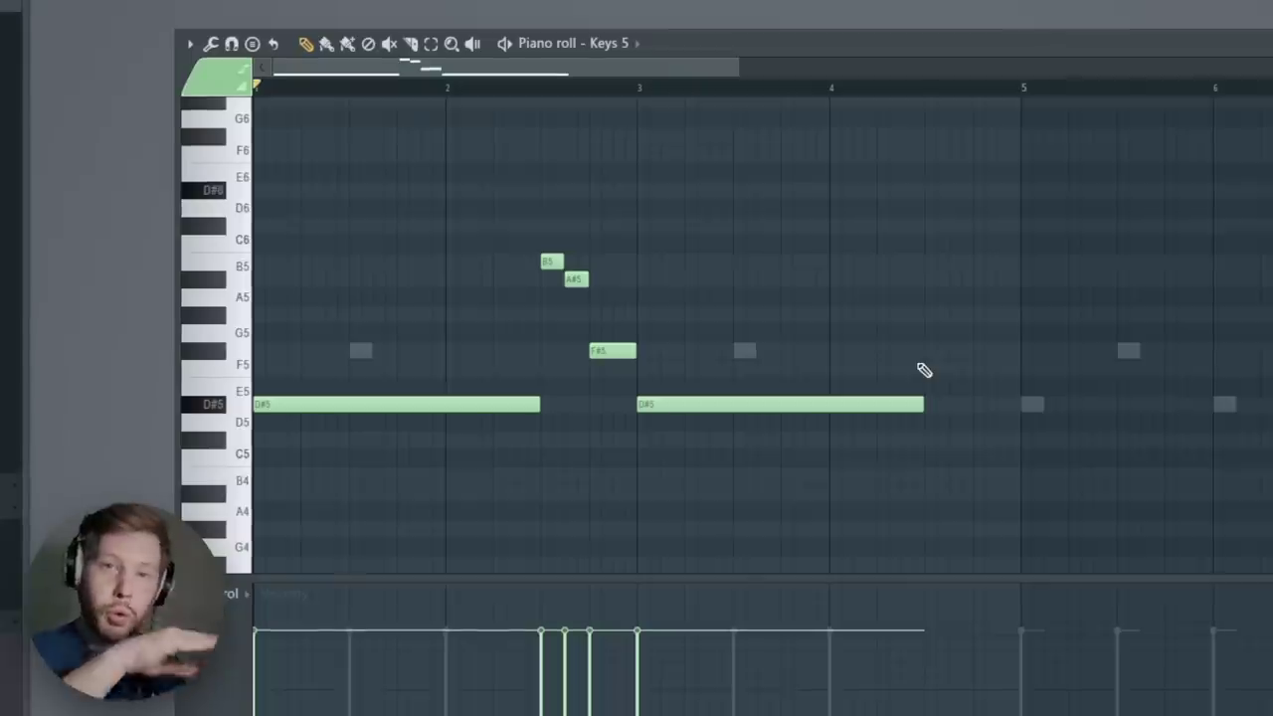
- Add F5 and F#5 quarter-bar notes at the end of bar 4 and play the four-bar phrase
{"action": "left_click", "coordinate": [945, 369]}
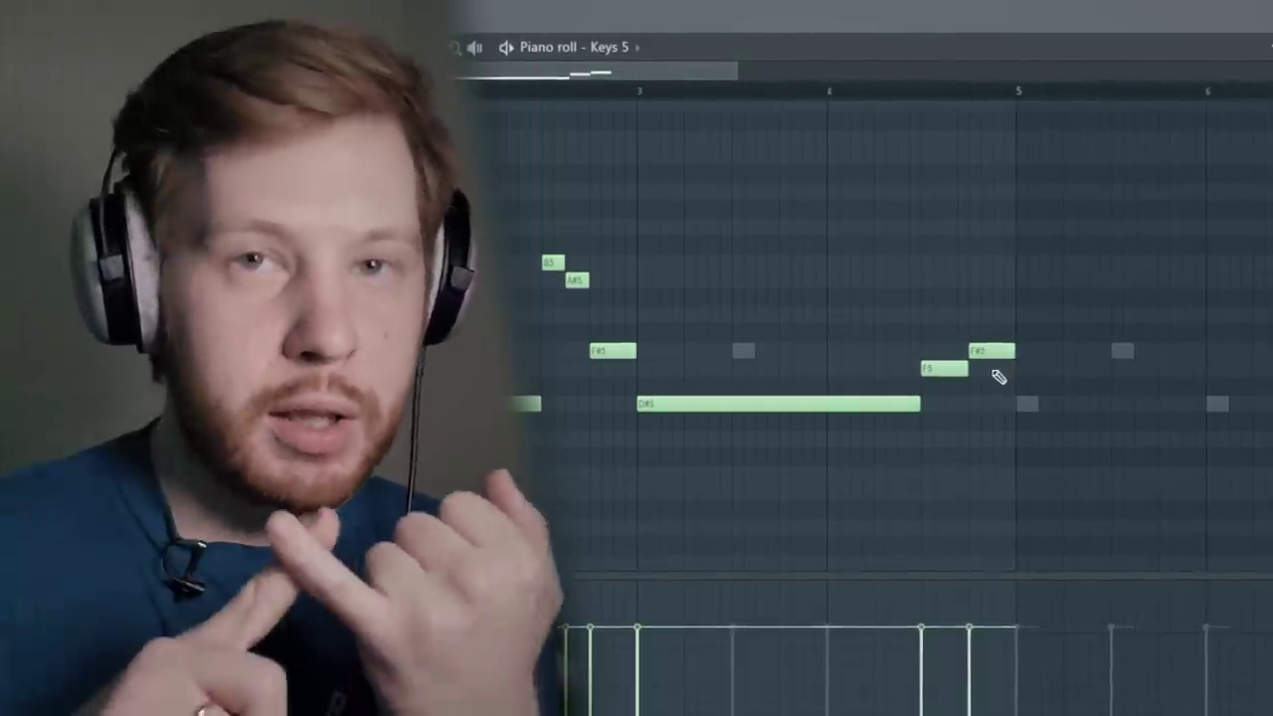
{"action": "key", "text": "space"}
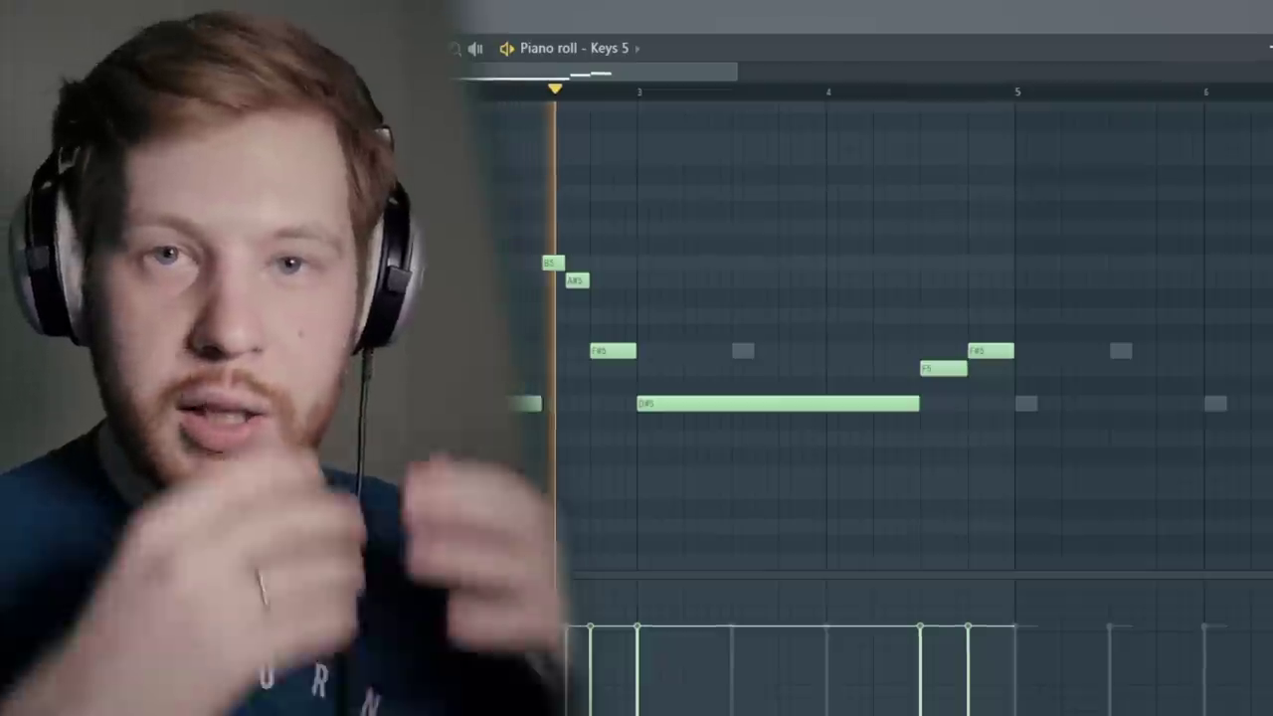
{"action": "key", "text": "space"}
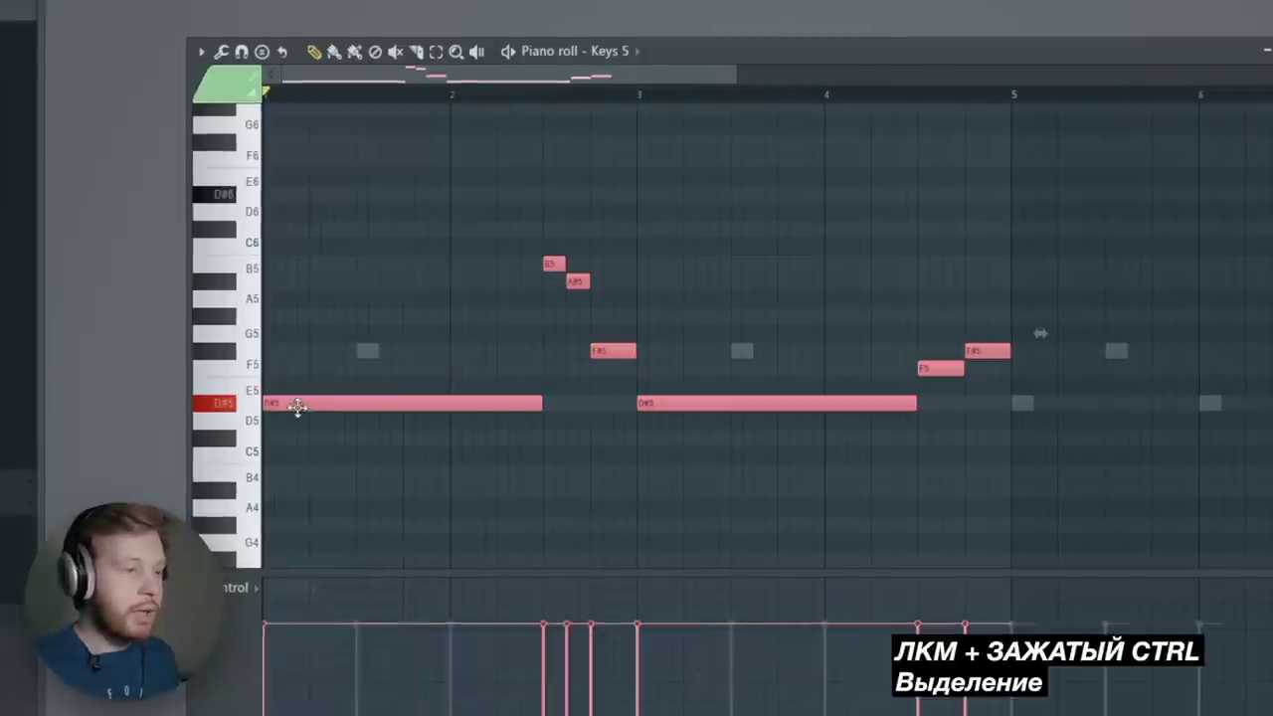
- Copy the selected four-bar Keys 5 phrase into bars 5 to 8 and play its ending
{"action": "left_click_drag", "start_coordinate": [288, 403], "coordinate": [1029, 407], "text": "shift"}
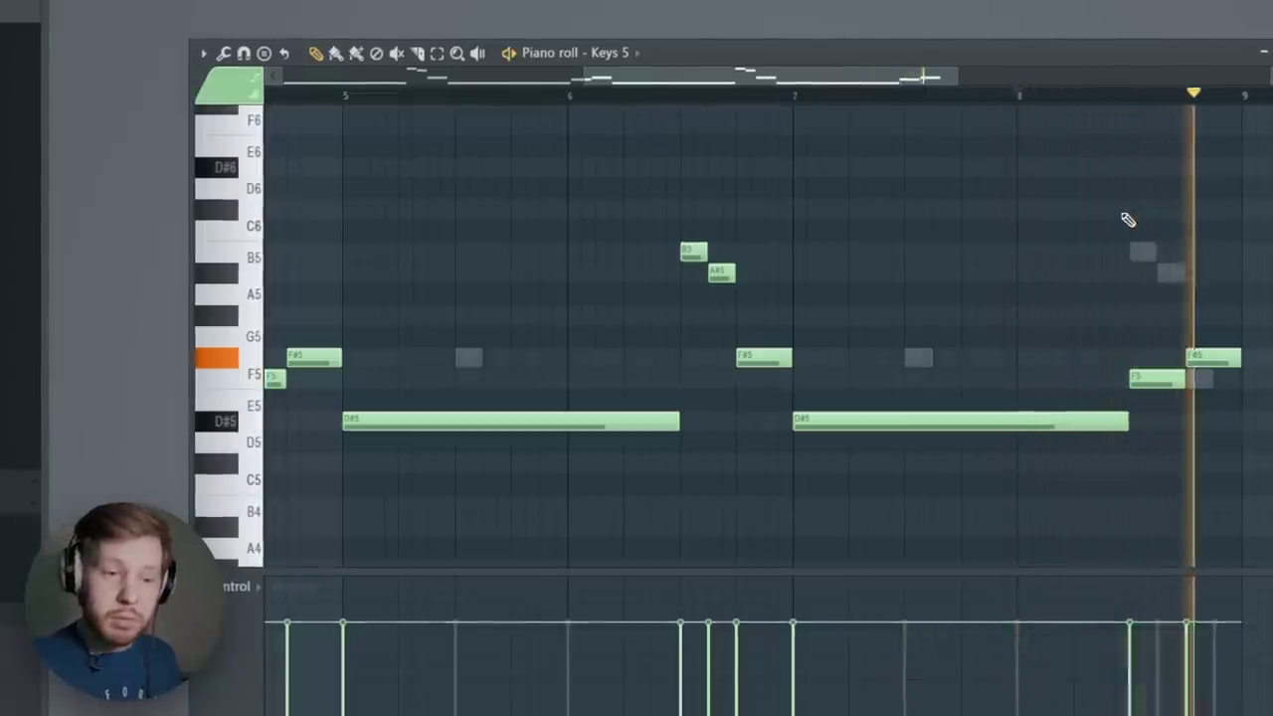
{"action": "key", "text": "space"}
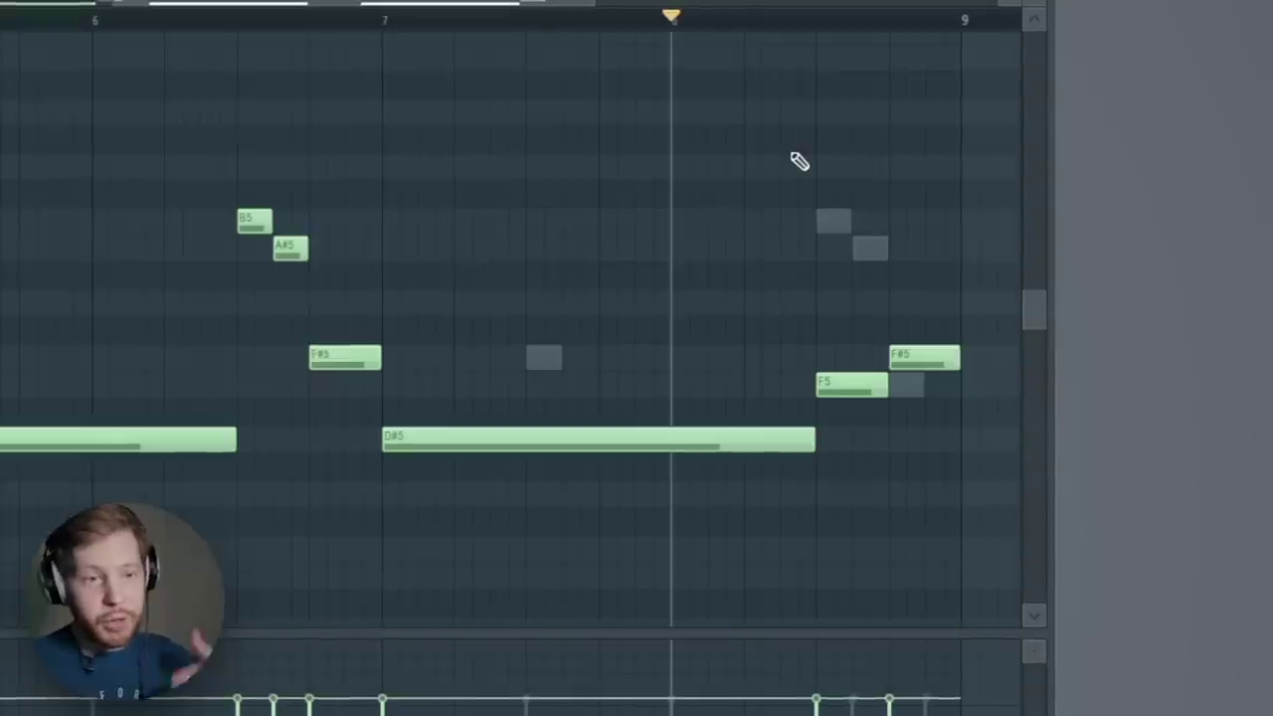
{"action": "mouse_move", "coordinate": [848, 387]}
{"action": "left_mouse_down"}
{"action": "mouse_move", "coordinate": [828, 415]}
{"action": "mouse_move", "coordinate": [857, 390]}
{"action": "left_mouse_up"}
{"action": "left_click", "coordinate": [827, 222]}
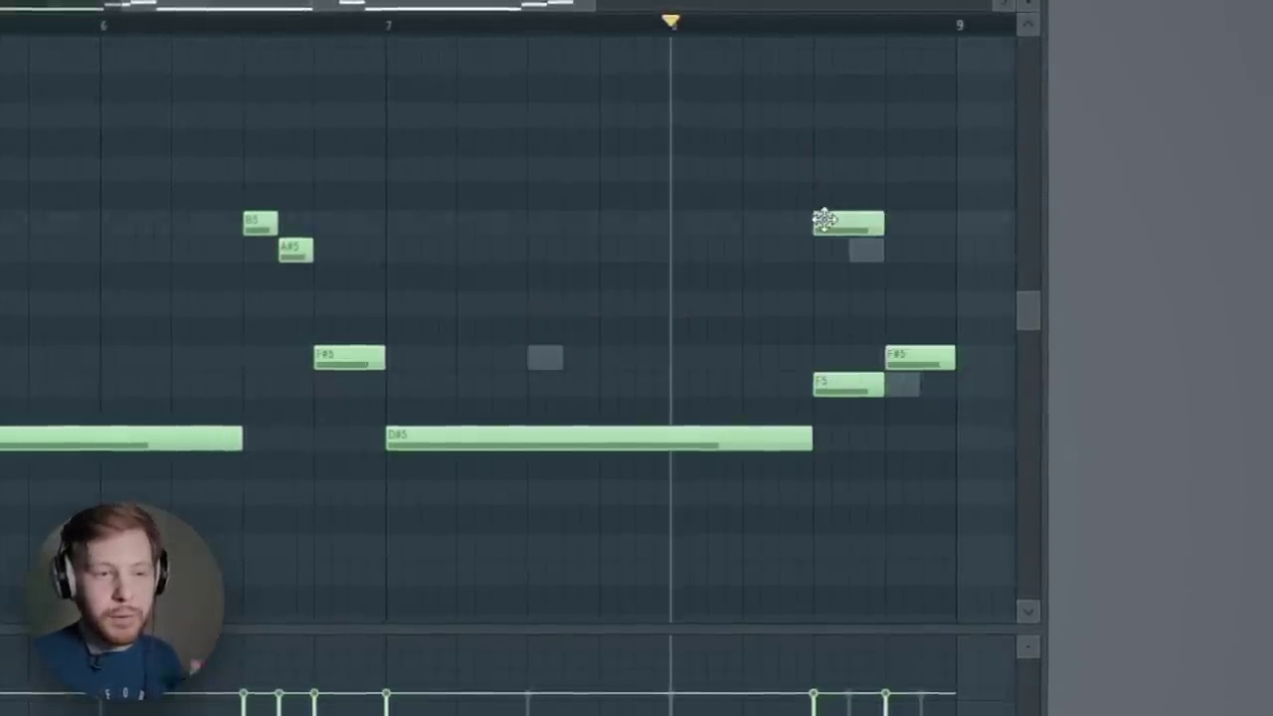
{"action": "right_click", "coordinate": [861, 223]}
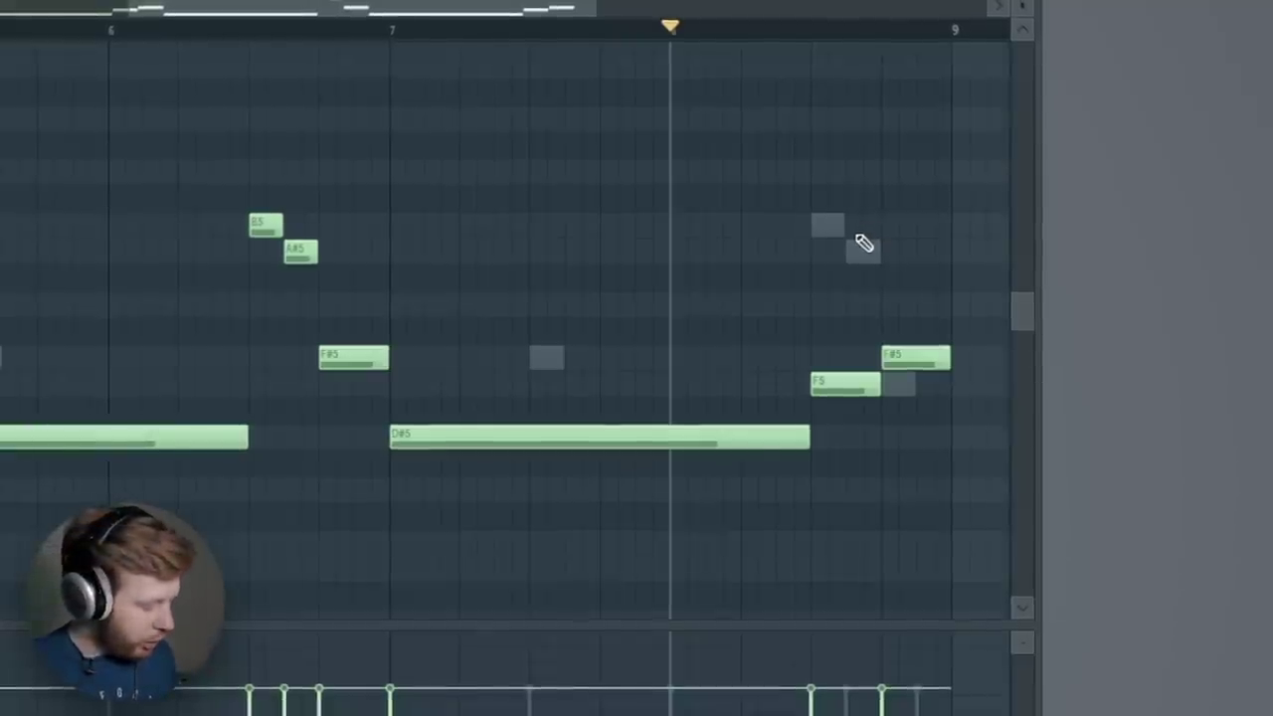
- Toggle the ghost channels, and use the ghost notes to switch to the Bell 5 part and back to Keys 5
{"action": "key", "text": "alt+v"}
{"action": "key", "text": "alt+v"}
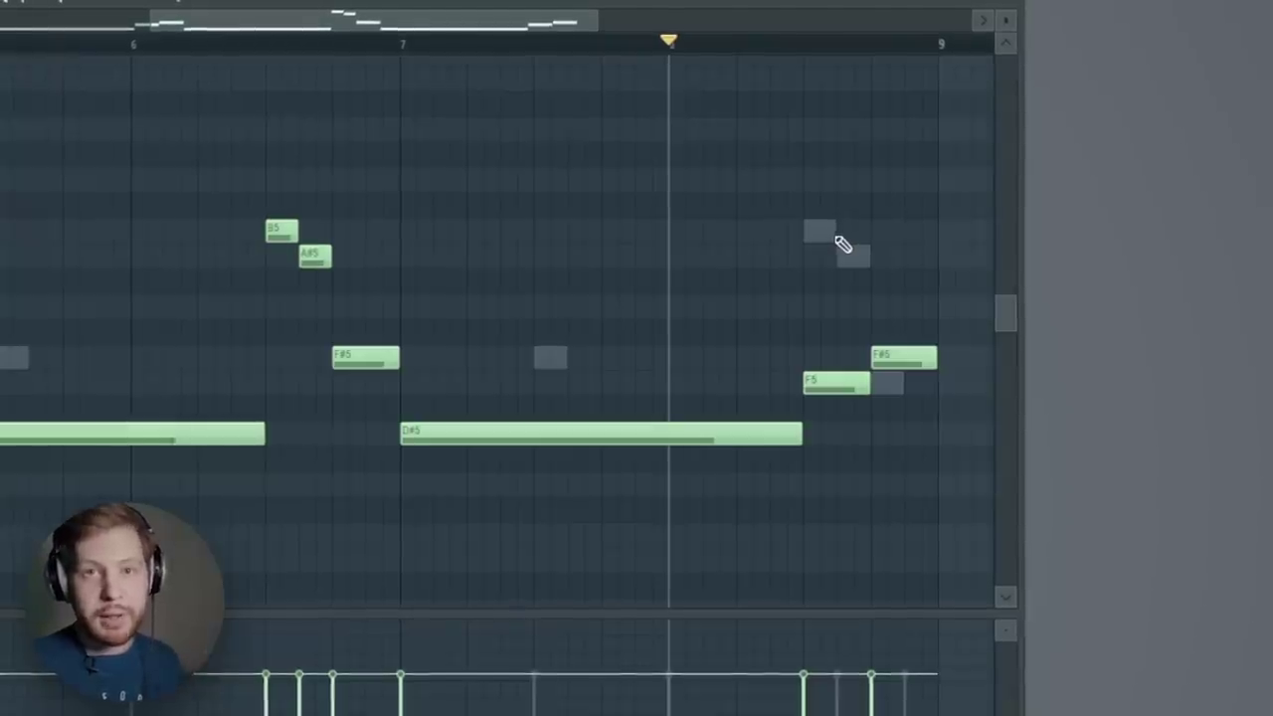
{"action": "right_click", "coordinate": [824, 240]}
{"action": "right_click", "coordinate": [823, 240]}
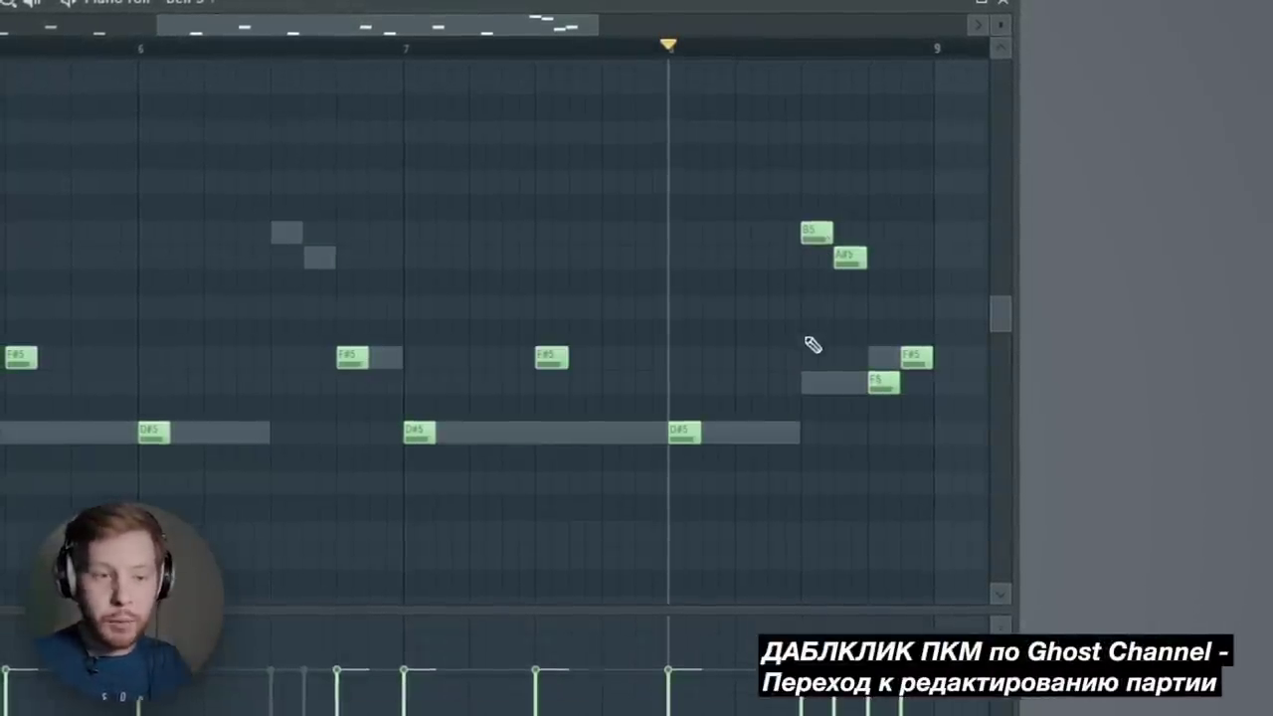
{"action": "right_click", "coordinate": [817, 383]}
{"action": "right_click", "coordinate": [818, 383]}
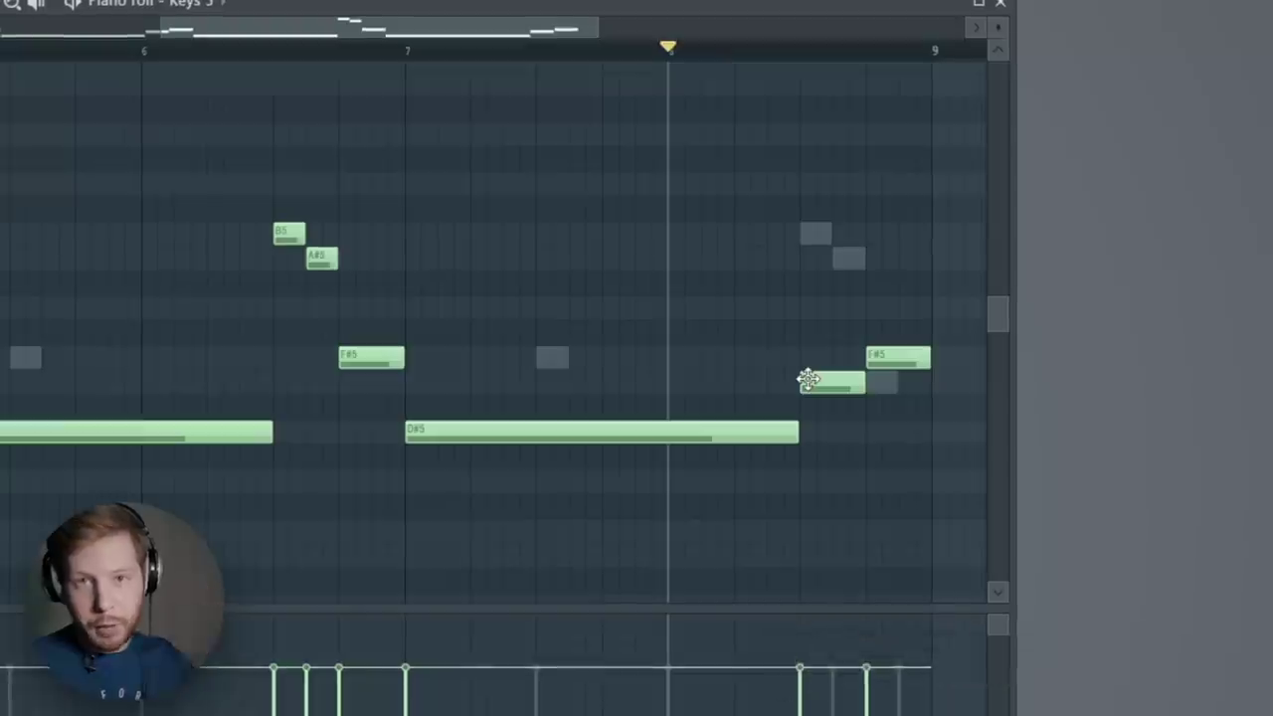
- Move bar 8's F5 note up to B5 and its F#5 note down to F5, and play the ending
{"action": "left_click_drag", "start_coordinate": [826, 380], "coordinate": [833, 224]}
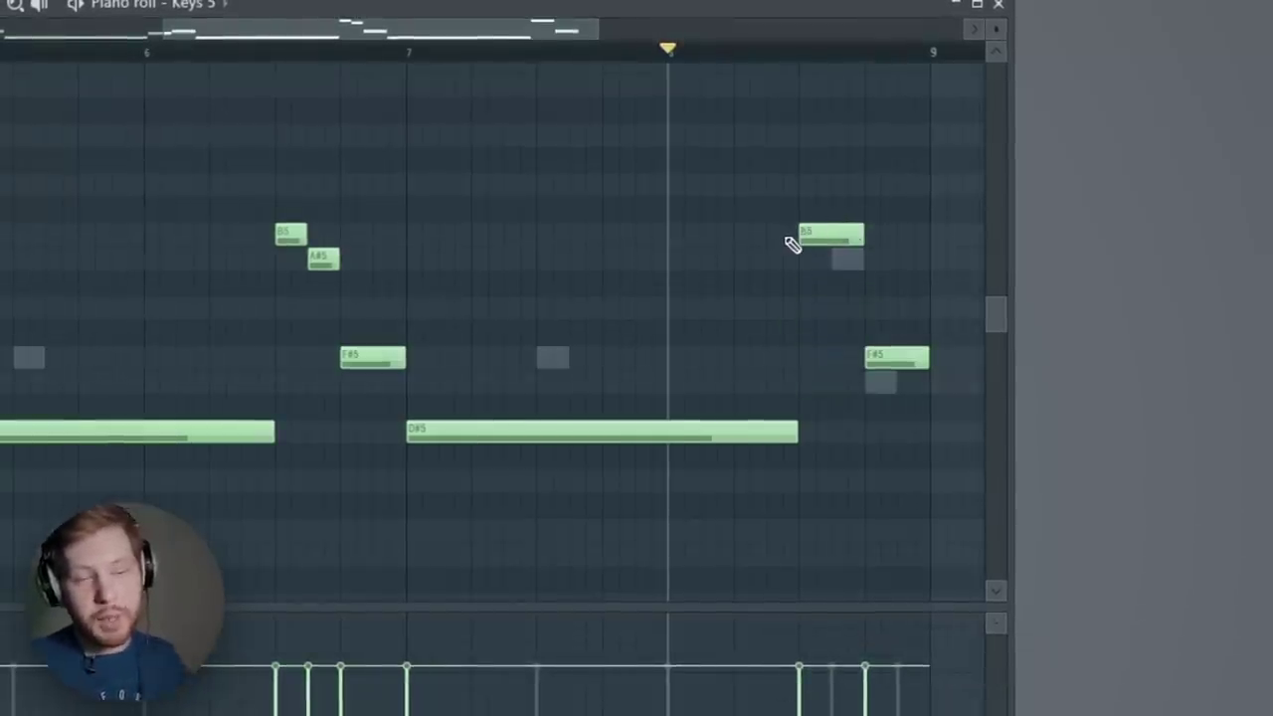
{"action": "left_click_drag", "start_coordinate": [892, 355], "coordinate": [893, 381]}
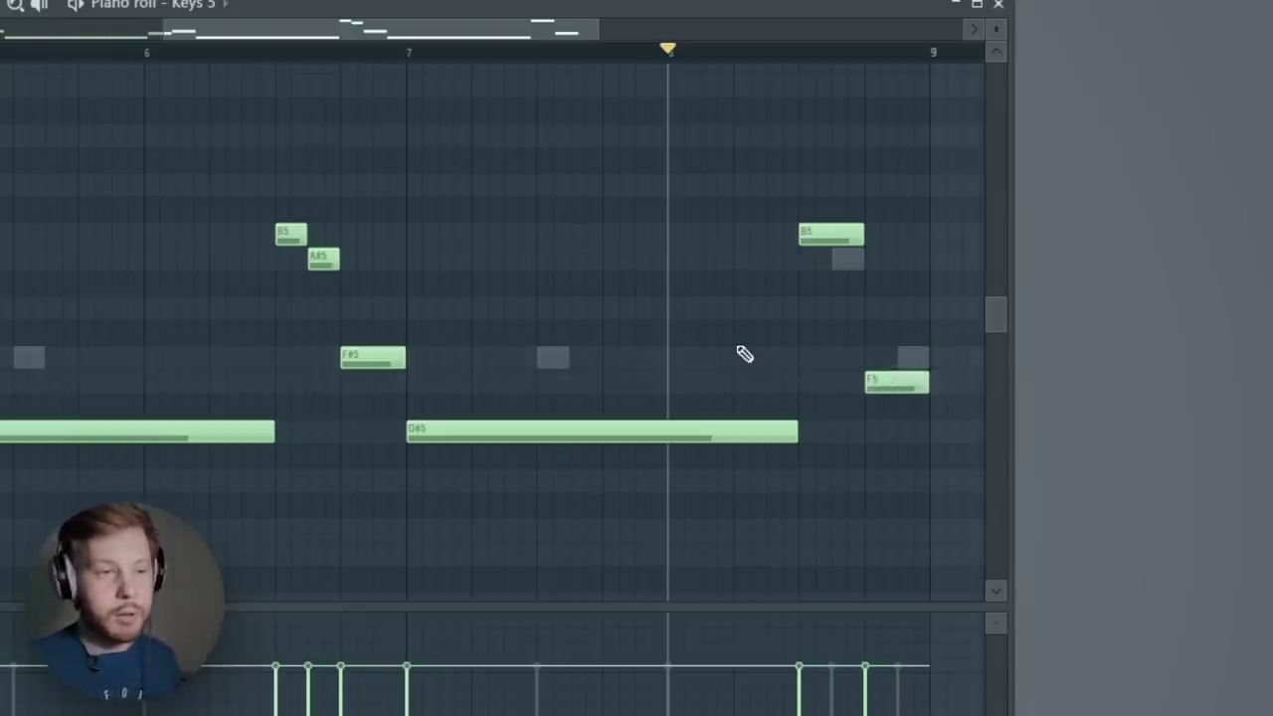
{"action": "key", "text": "space"}
{"action": "key", "text": "space"}
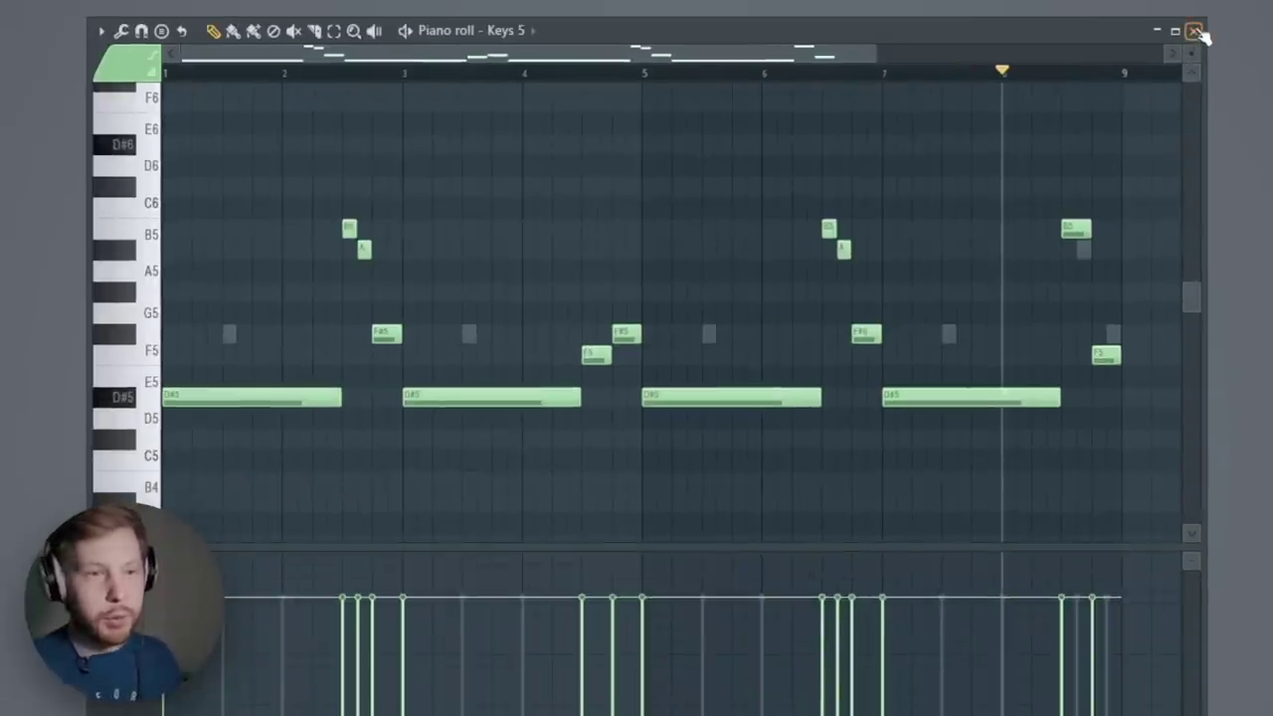
- Close the Keys 5 piano roll and open the one for Keys 4
{"action": "left_click", "coordinate": [1197, 32]}
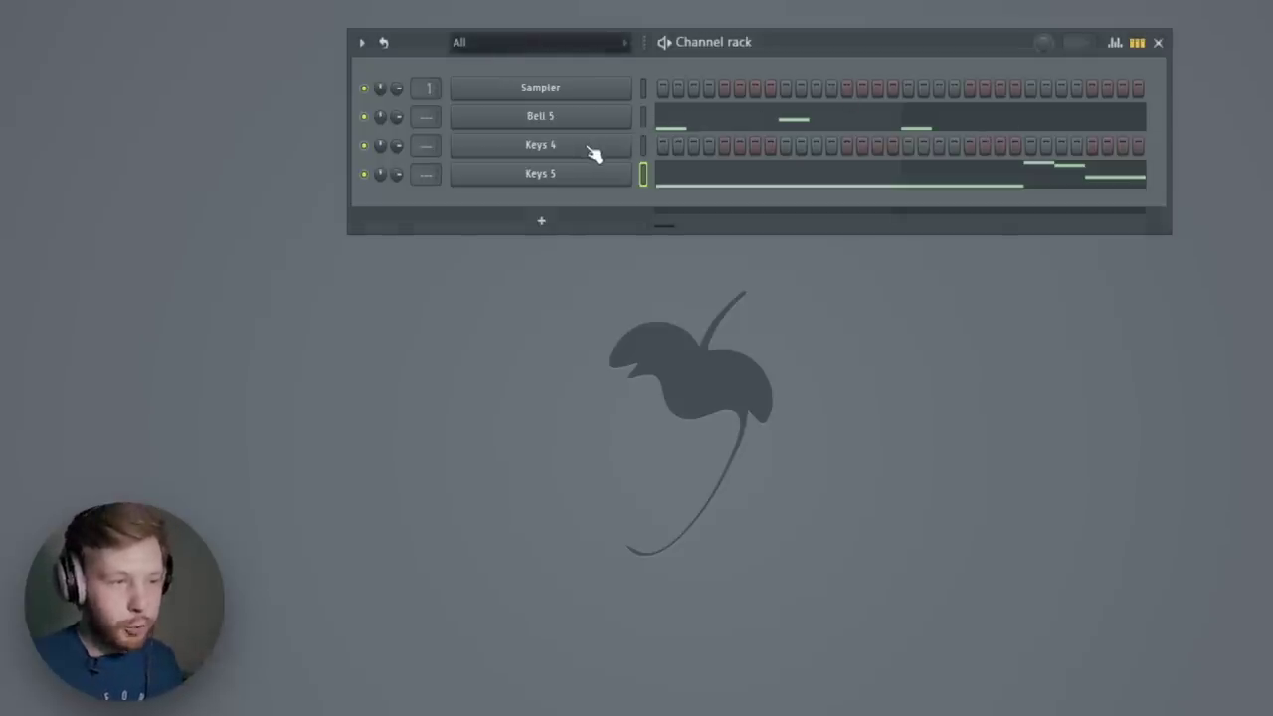
{"action": "right_click", "coordinate": [627, 139]}
{"action": "left_click", "coordinate": [649, 142]}
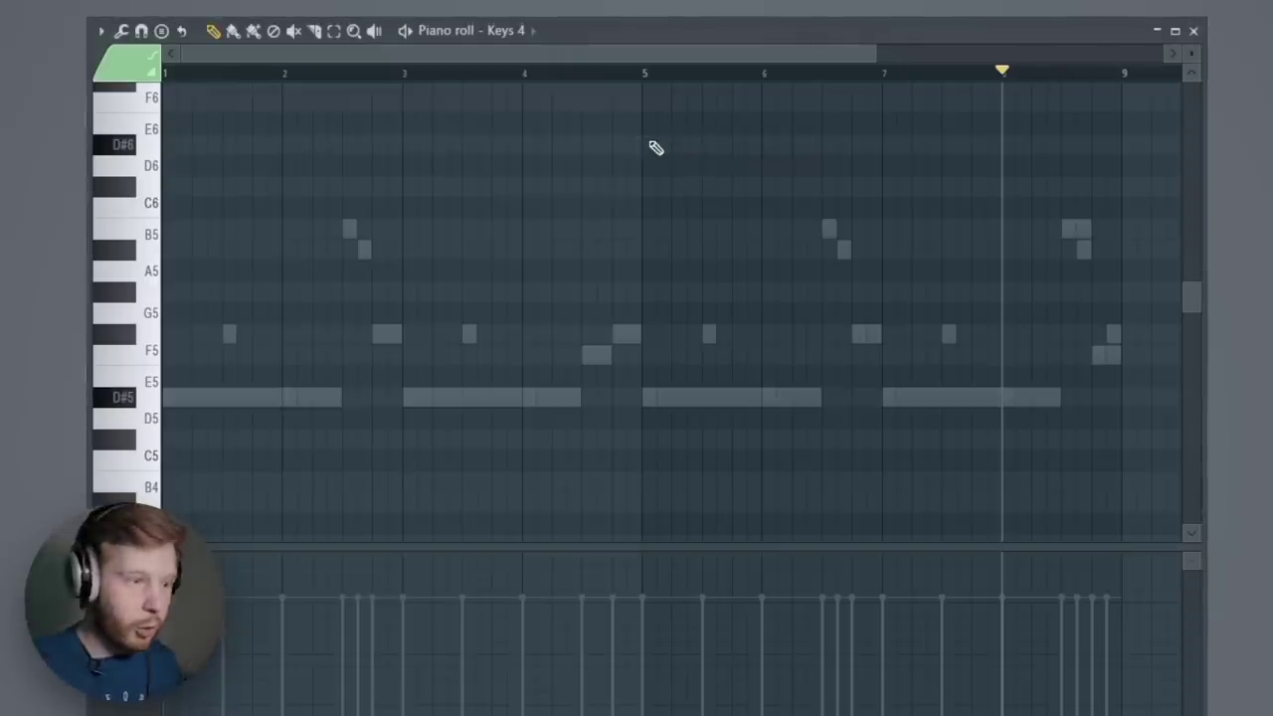
- Place a D#5, A#5, B5, A#5, D#5, A#5 pattern across bars 1 and 2 of Keys 4 and play it with the other parts
{"action": "key", "text": "space"}
{"action": "scroll", "coordinate": [705, 332], "scroll_direction": "up", "scroll_amount": 5}
{"action": "key", "text": "space"}
{"action": "key", "text": "space"}
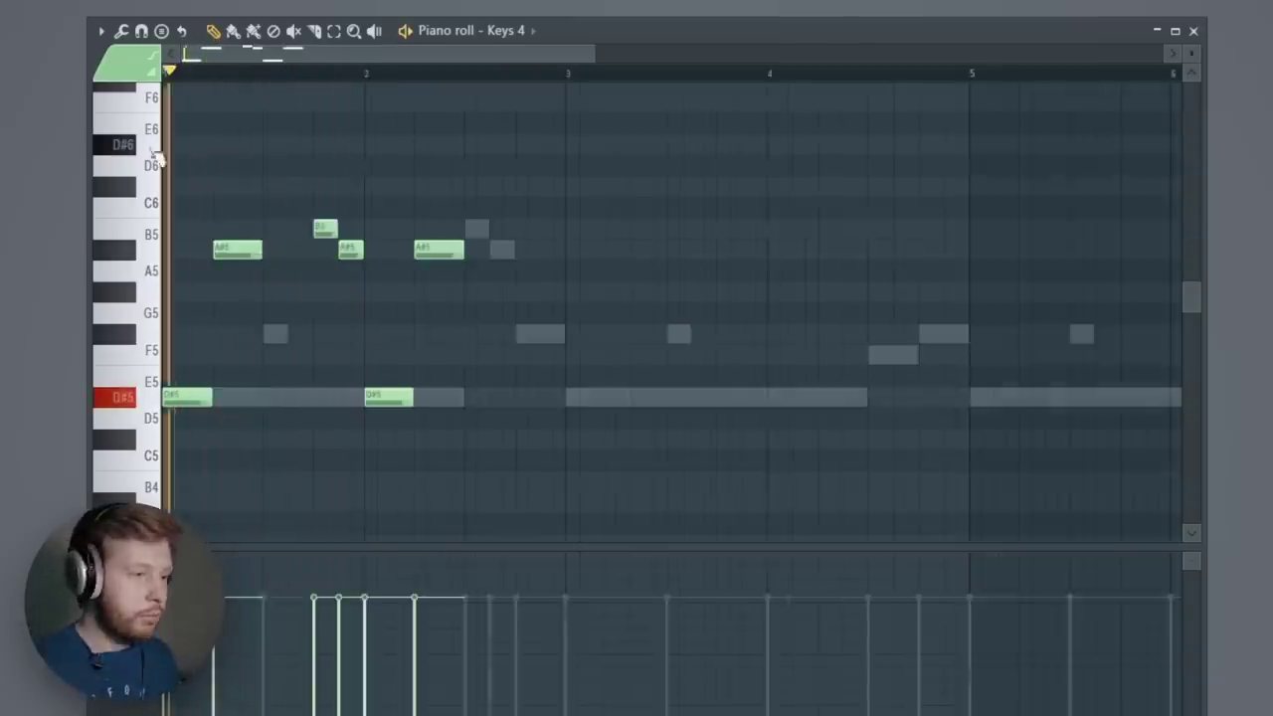
{"action": "scroll", "coordinate": [339, 322], "scroll_direction": "down", "scroll_amount": 3}
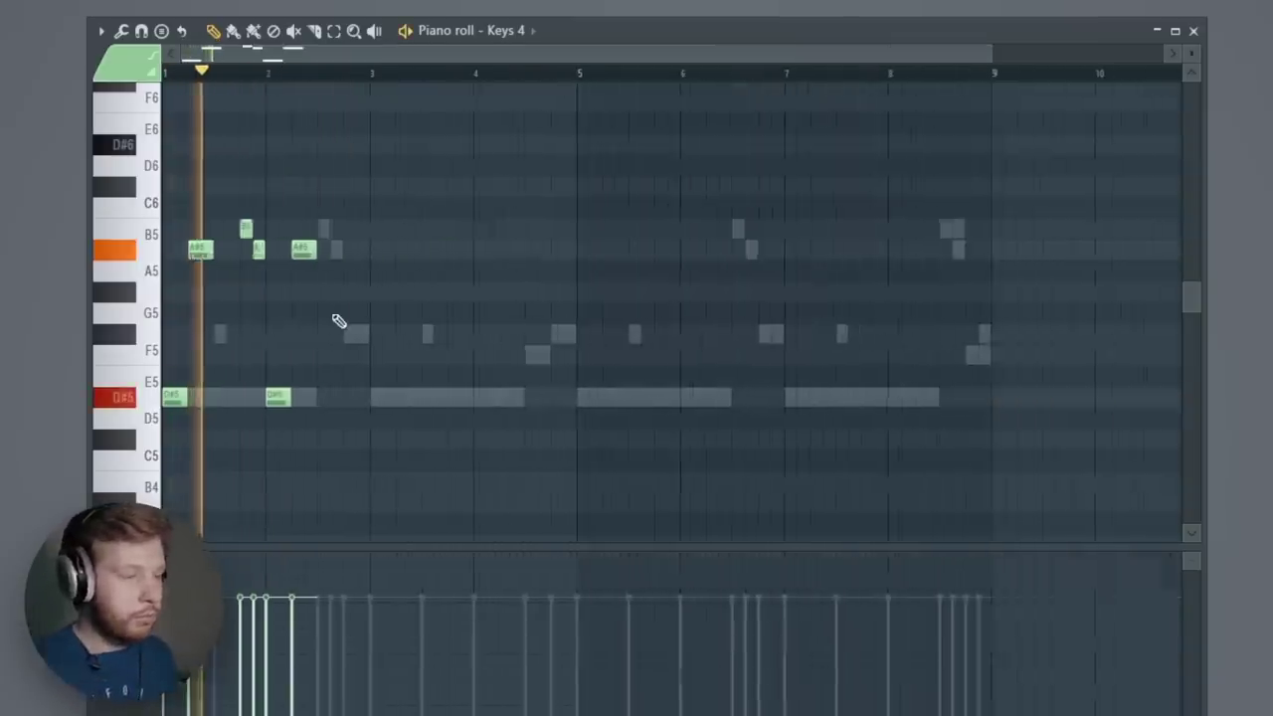
{"action": "key", "text": "space"}
- Duplicate the Keys 4 pattern into bars 3 and 4, add an F#5 at the end of bar 4, and play it
{"action": "left_click_drag", "start_coordinate": [475, 145], "coordinate": [127, 484]}
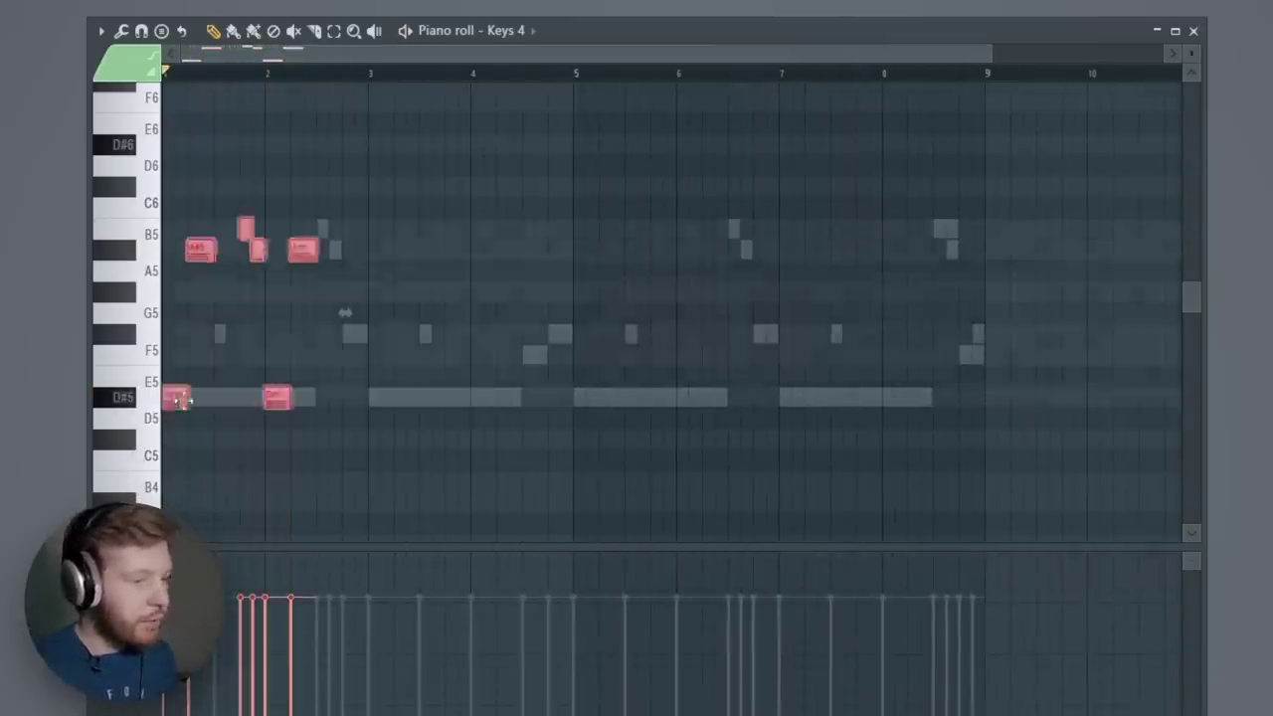
{"action": "key", "text": "ctrl+b"}
{"action": "key", "text": "ctrl+d"}
{"action": "left_click", "coordinate": [553, 335]}
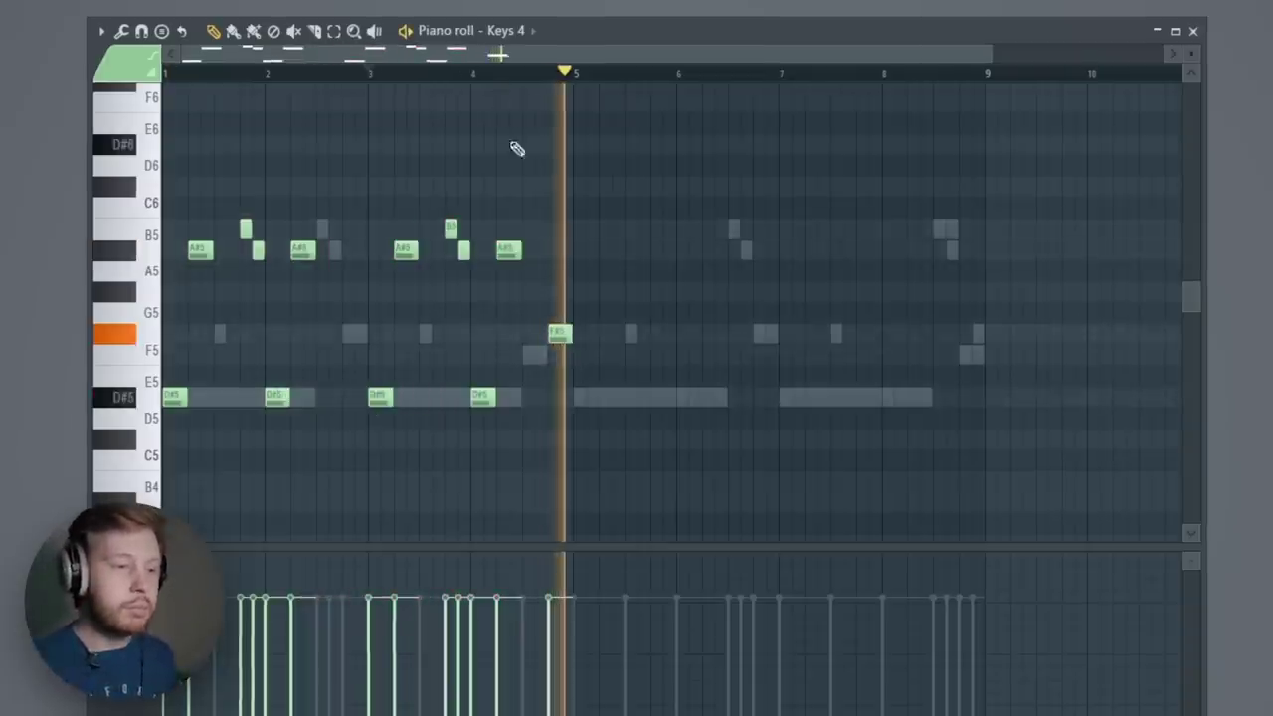
{"action": "key", "text": "space"}
- Raise the F#5 at the end of bar 4 by an octave to F#6 and play the phrase
{"action": "mouse_move", "coordinate": [553, 343]}
{"action": "left_mouse_down"}
{"action": "mouse_move", "coordinate": [538, 348]}
{"action": "mouse_move", "coordinate": [555, 346]}
{"action": "left_mouse_up"}
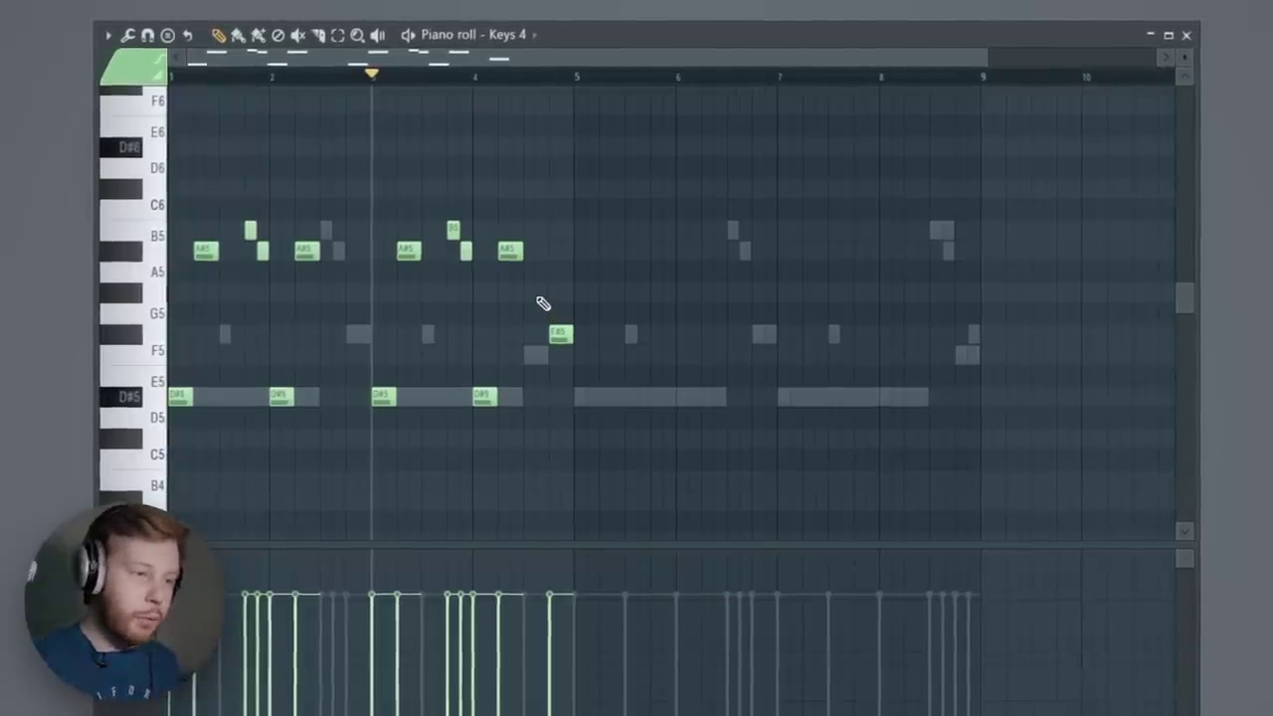
{"action": "left_click", "coordinate": [558, 343]}
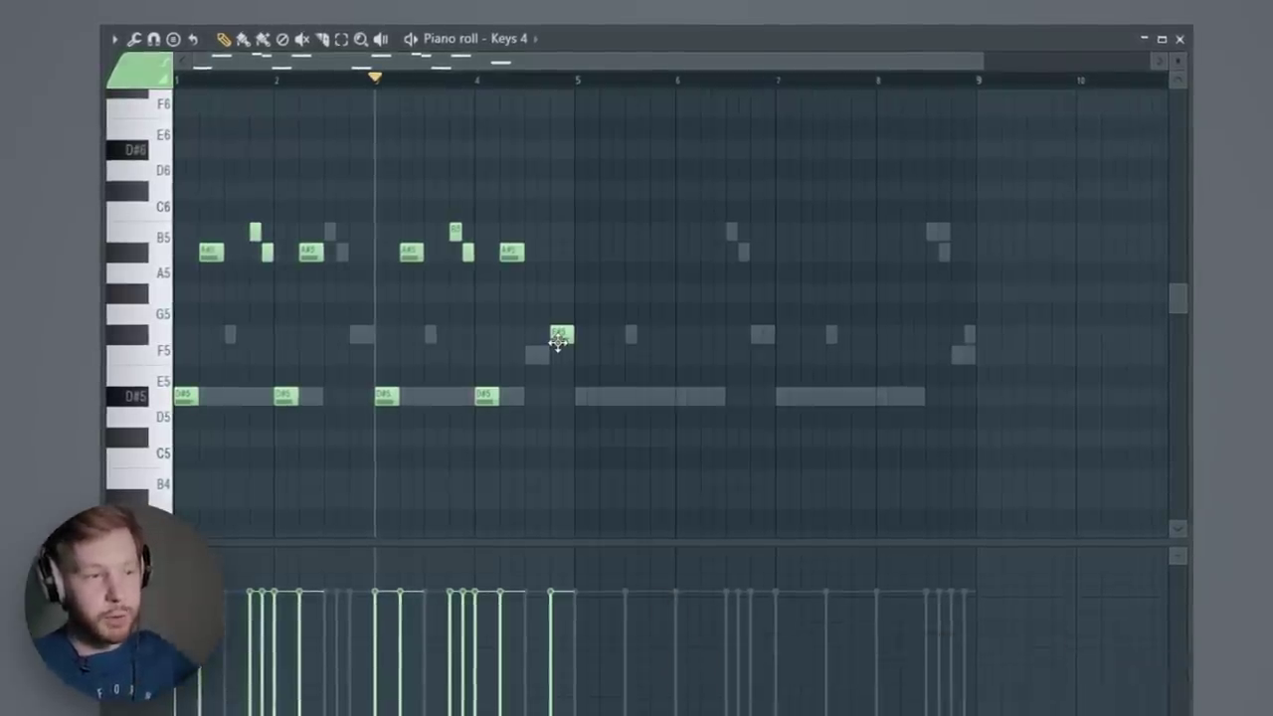
{"action": "left_click_drag", "start_coordinate": [592, 338], "coordinate": [551, 356]}
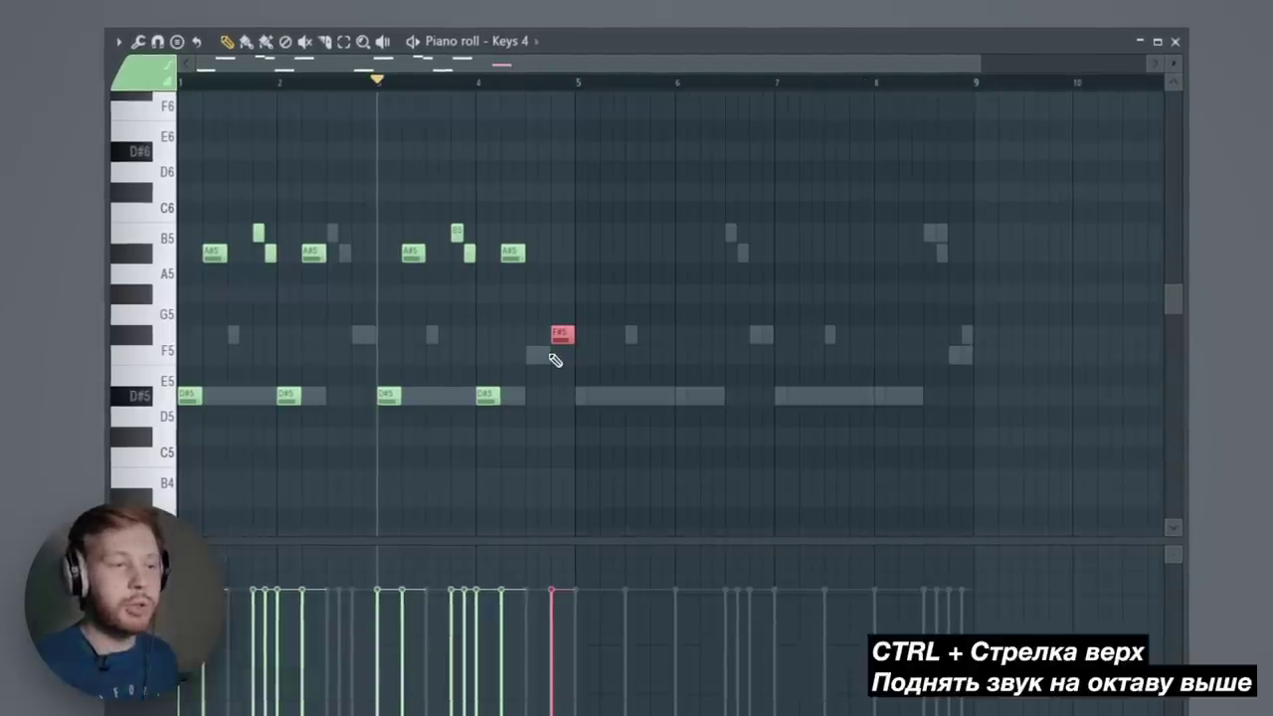
{"action": "key", "text": "ctrl+Up"}
{"action": "key", "text": "space"}
{"action": "scroll", "coordinate": [555, 360], "scroll_direction": "up", "scroll_amount": 3}
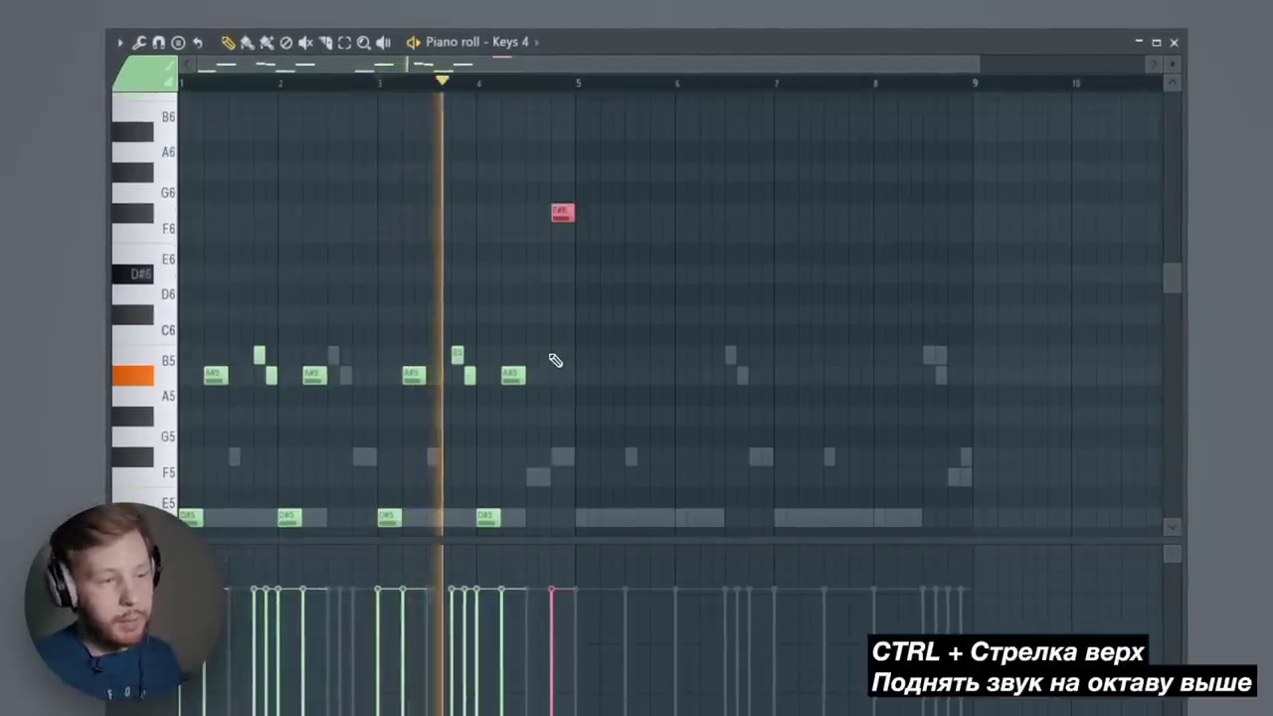
{"action": "key", "text": "space"}
- Select the whole four-bar Keys 4 phrase and copy it into bars 5 to 8
{"action": "scroll", "coordinate": [555, 357], "scroll_direction": "down", "scroll_amount": 3}
{"action": "left_click_drag", "start_coordinate": [703, 424], "coordinate": [34, 60]}
{"action": "scroll", "coordinate": [276, 329], "scroll_direction": "down", "scroll_amount": 5}
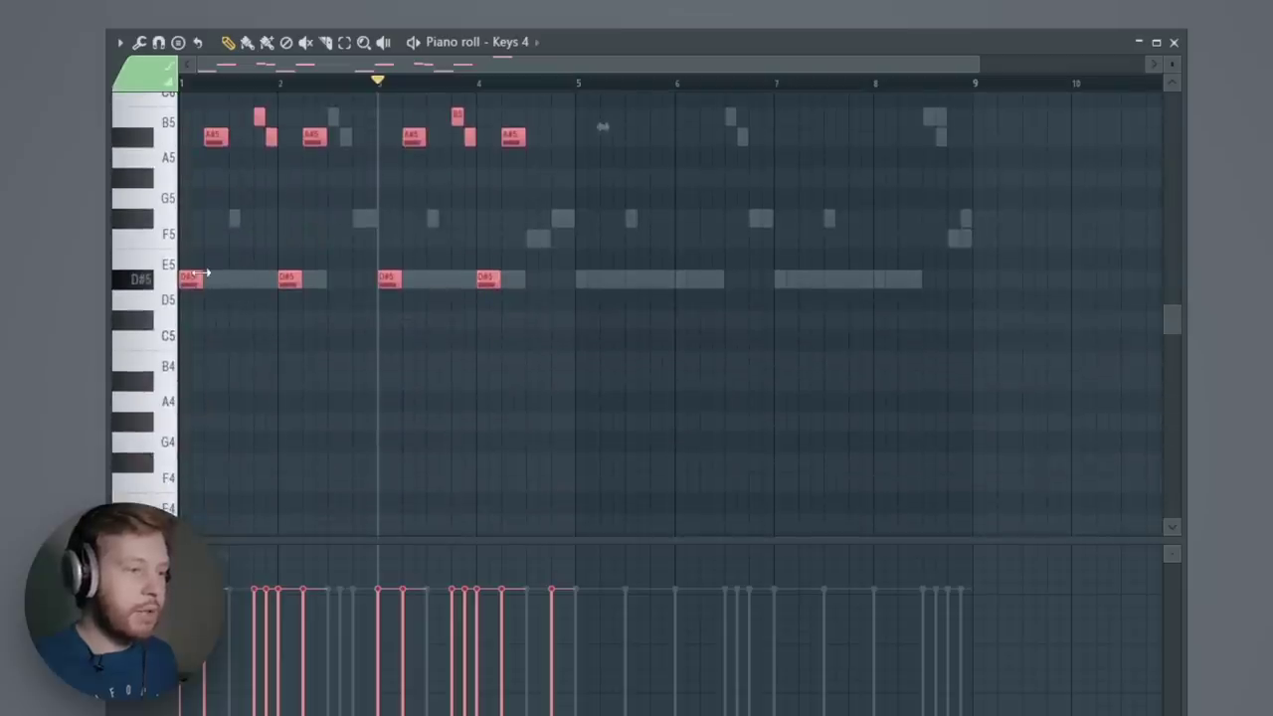
{"action": "left_click_drag", "start_coordinate": [180, 278], "coordinate": [573, 284]}
{"action": "scroll", "coordinate": [776, 282], "scroll_direction": "up", "scroll_amount": 5}
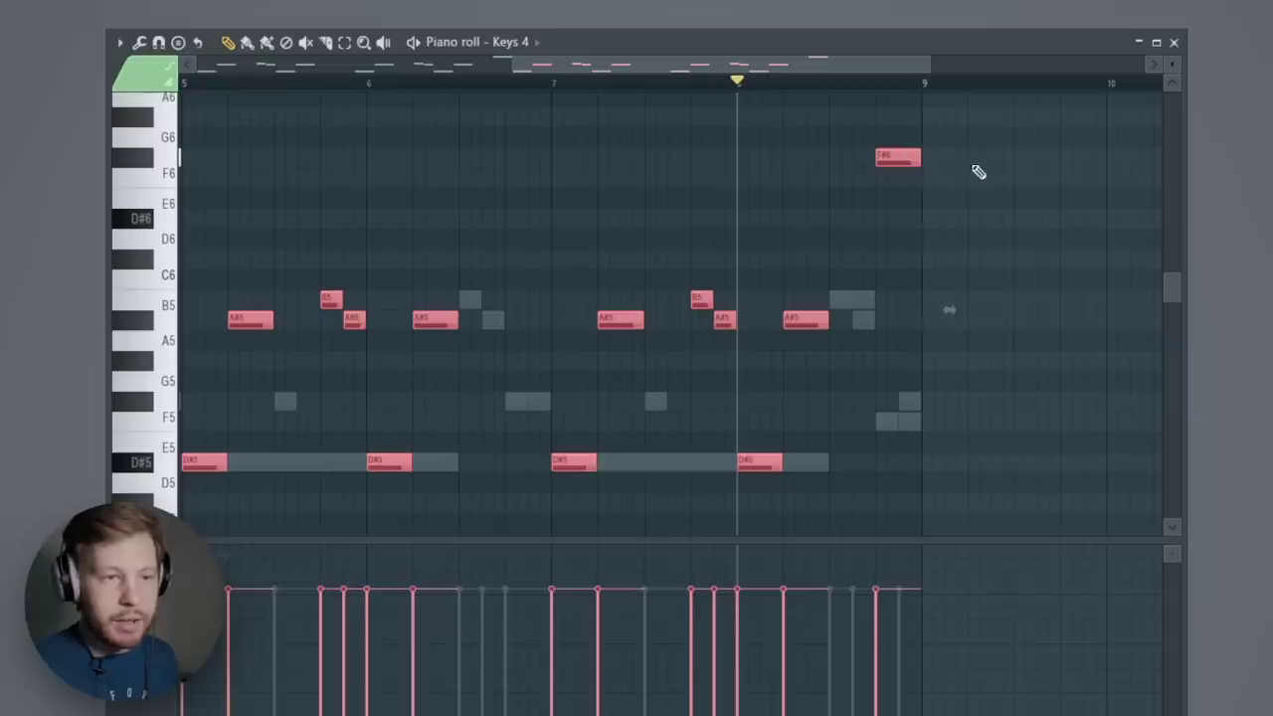
- Lower the final F#6 in bar 8 of Keys 4 to F6 and play all channels together
{"action": "left_click", "coordinate": [979, 171]}
{"action": "left_click_drag", "start_coordinate": [906, 159], "coordinate": [891, 180]}
{"action": "left_click", "coordinate": [881, 422]}
{"action": "right_click", "coordinate": [892, 426]}
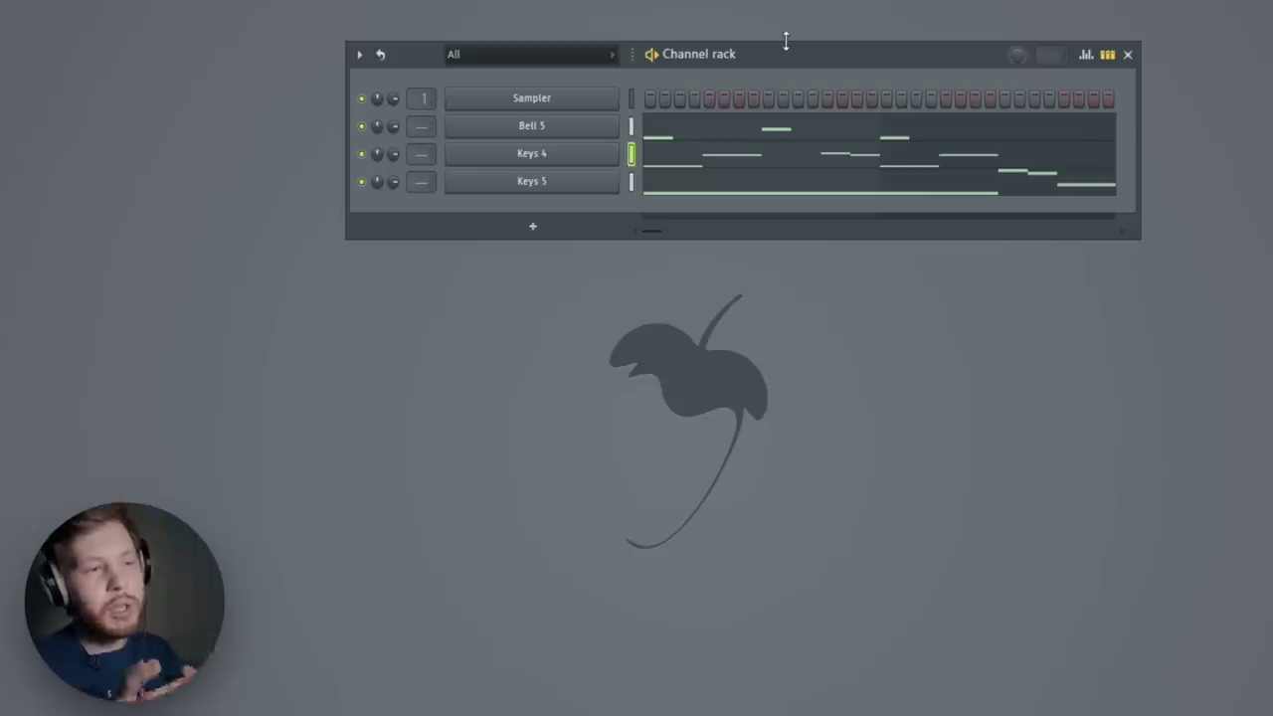
{"action": "key", "text": "space"}
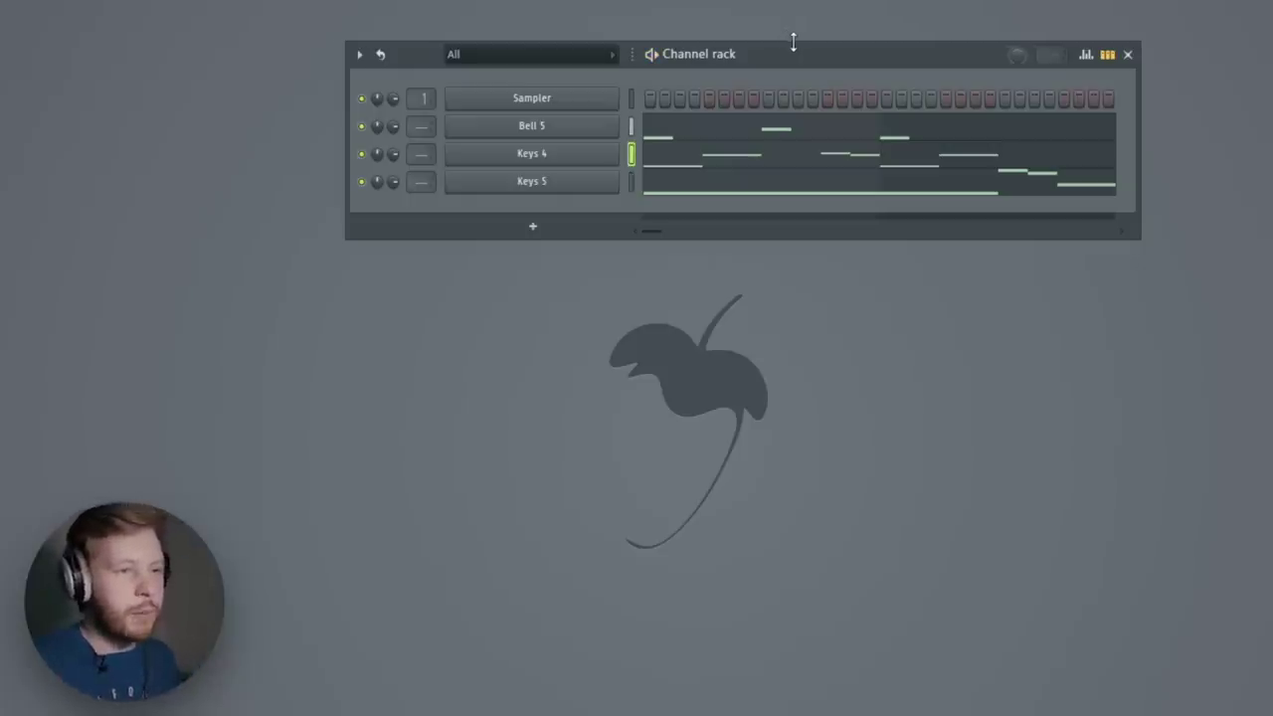
- Raise the Out fade of the Bell 5 and Keys 5 samples to shorten their tails, and close the sample settings
{"action": "left_click", "coordinate": [525, 130]}
{"action": "left_click", "coordinate": [329, 173]}
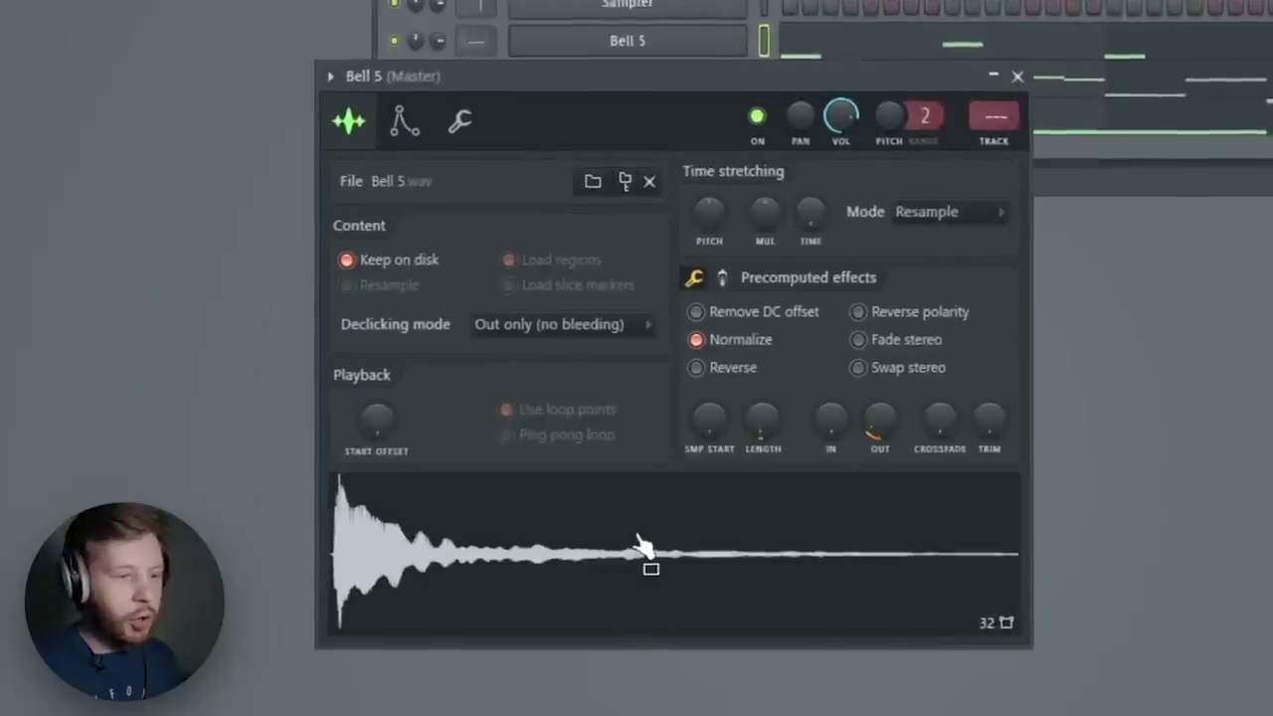
{"action": "left_click_drag", "start_coordinate": [878, 429], "coordinate": [879, 388]}
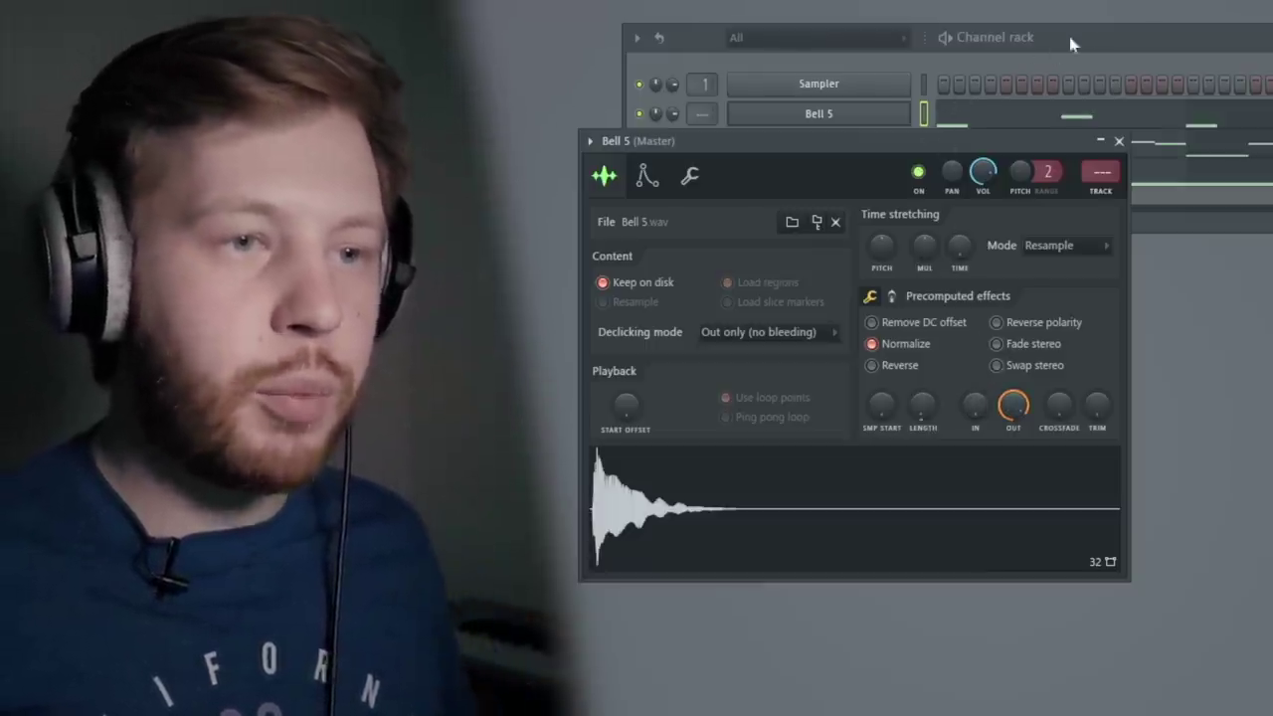
{"action": "left_click", "coordinate": [1047, 127]}
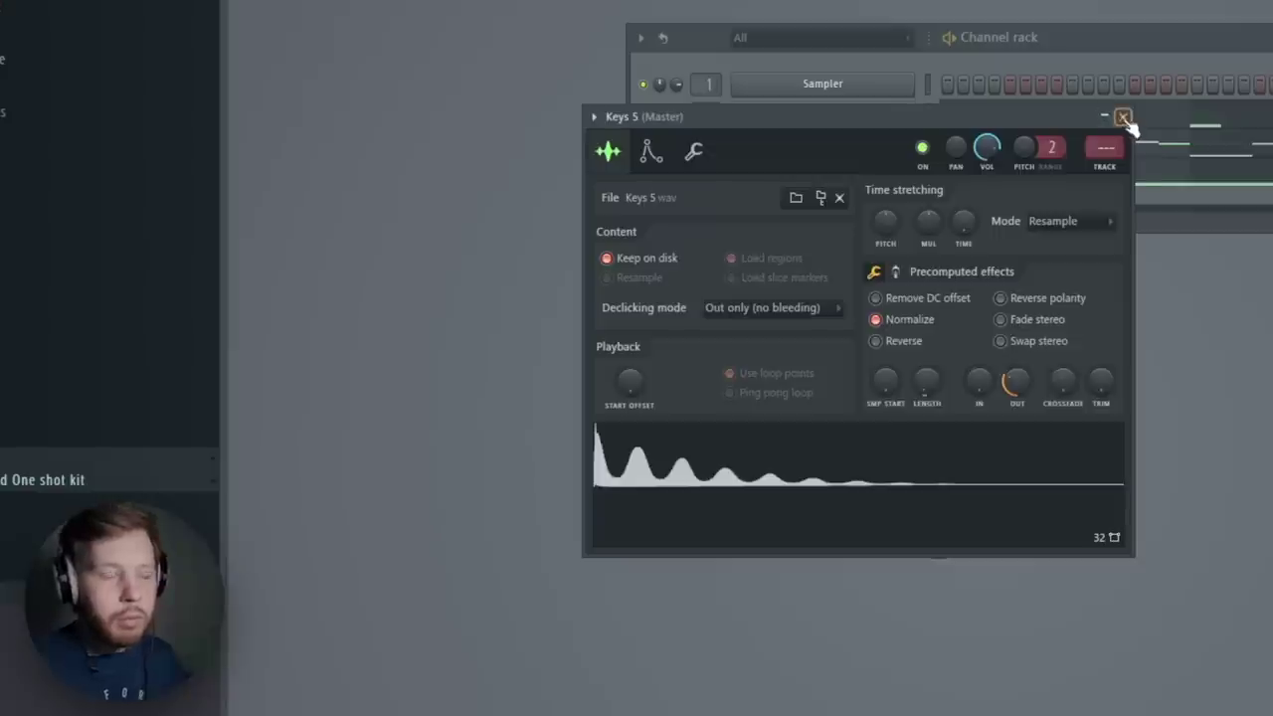
{"action": "left_click", "coordinate": [1125, 120]}
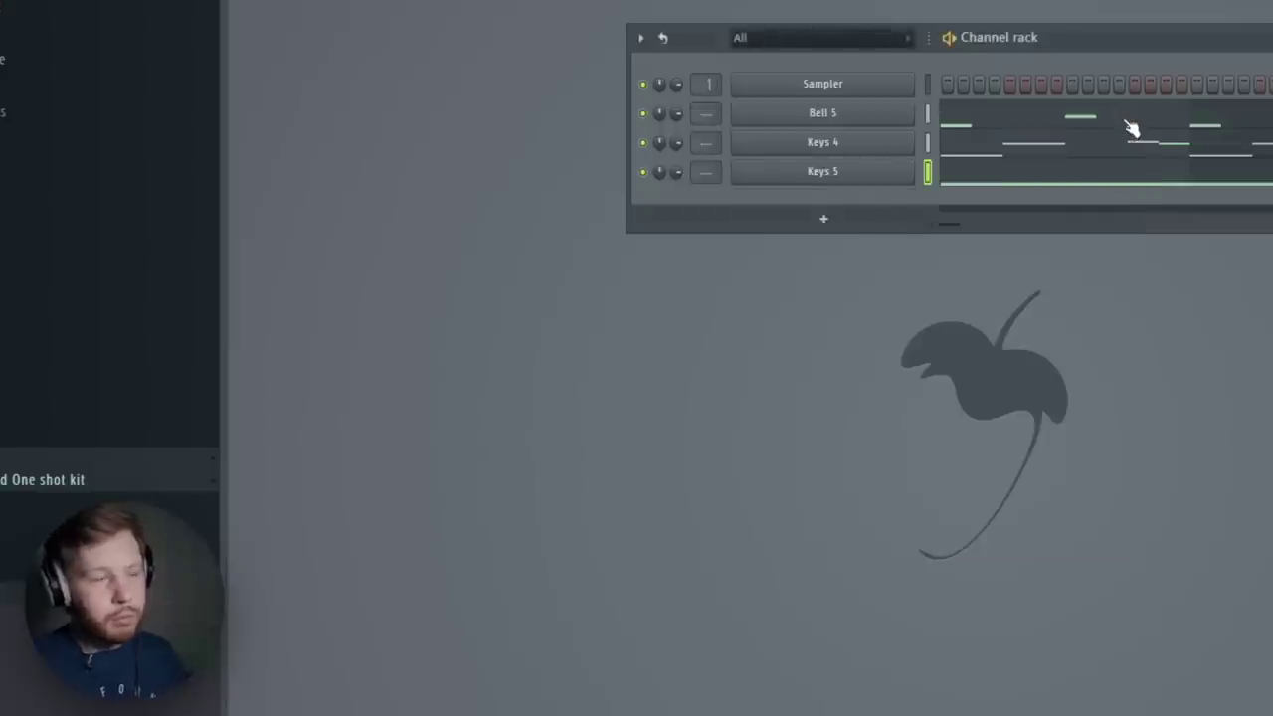
- Add the 808_pierre_power sample to the channel rack as a new channel and open its sample settings
{"action": "left_click_drag", "start_coordinate": [1166, 52], "coordinate": [1201, 44]}
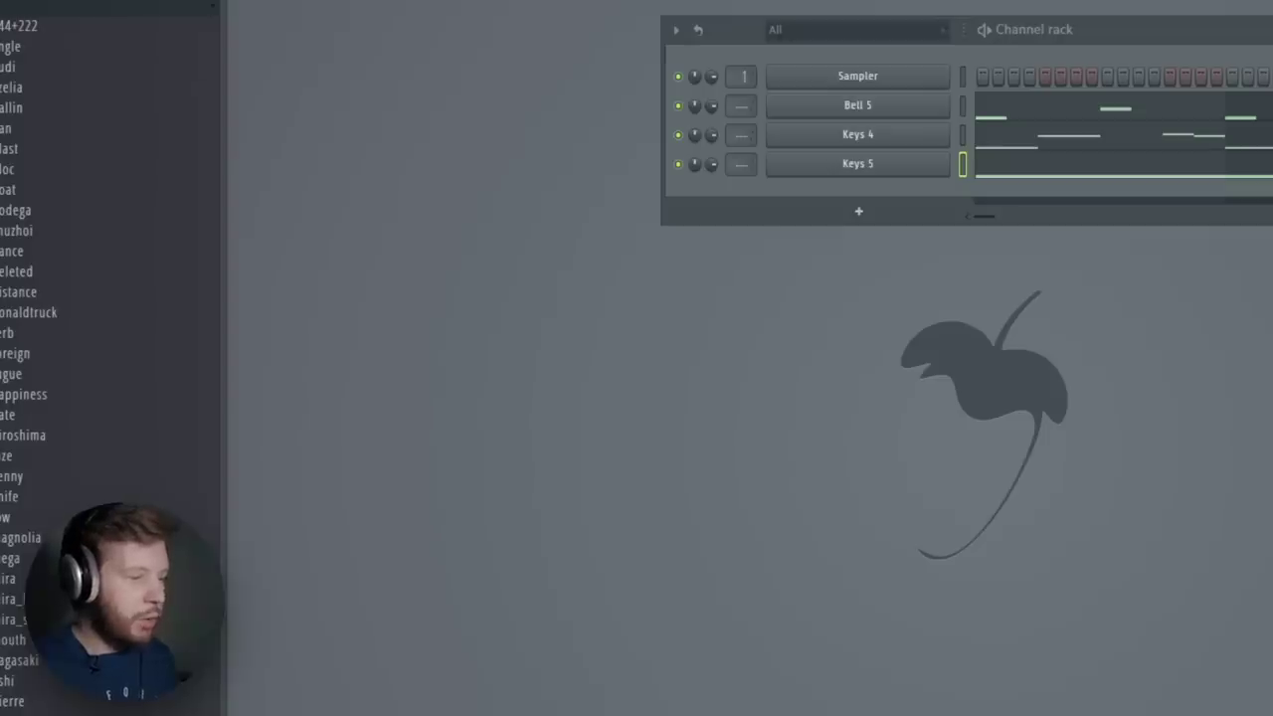
{"action": "left_click_drag", "start_coordinate": [119, 712], "coordinate": [864, 174]}
{"action": "left_click", "coordinate": [889, 194]}
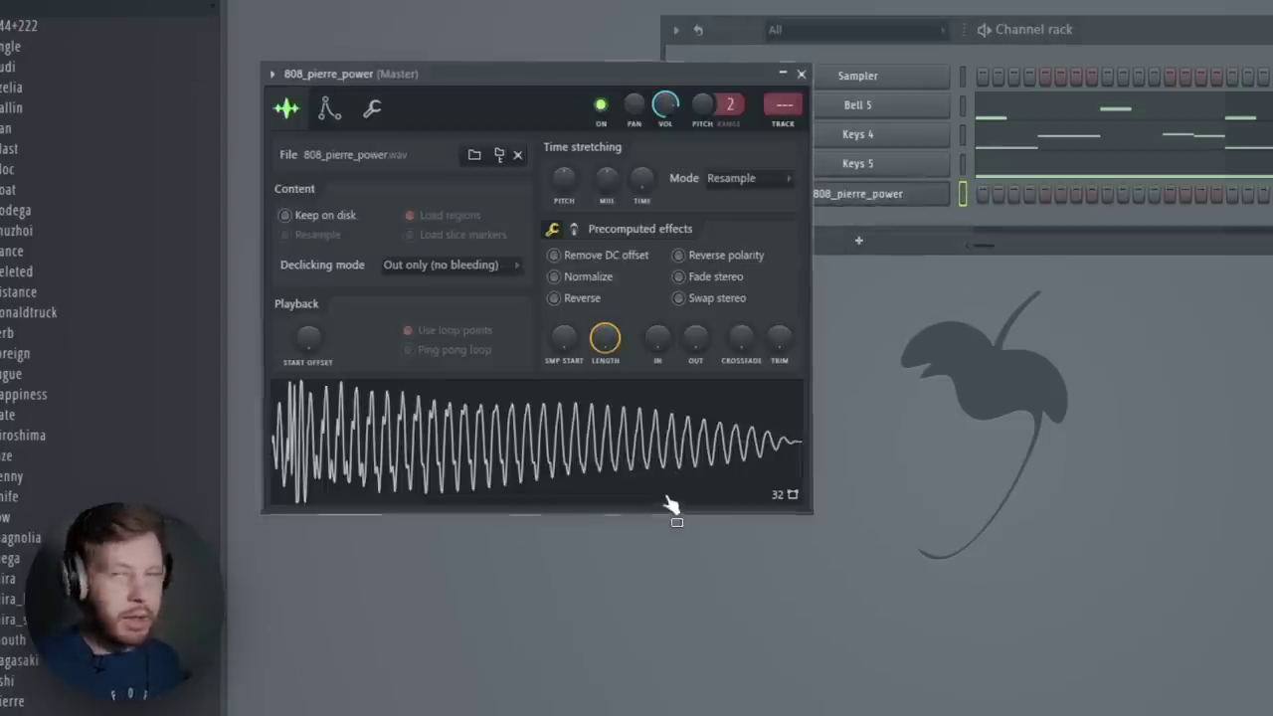
- Examine the root note of the 808_pierre_power sample in the pitch corrector, and close it
{"action": "right_click", "coordinate": [619, 430]}
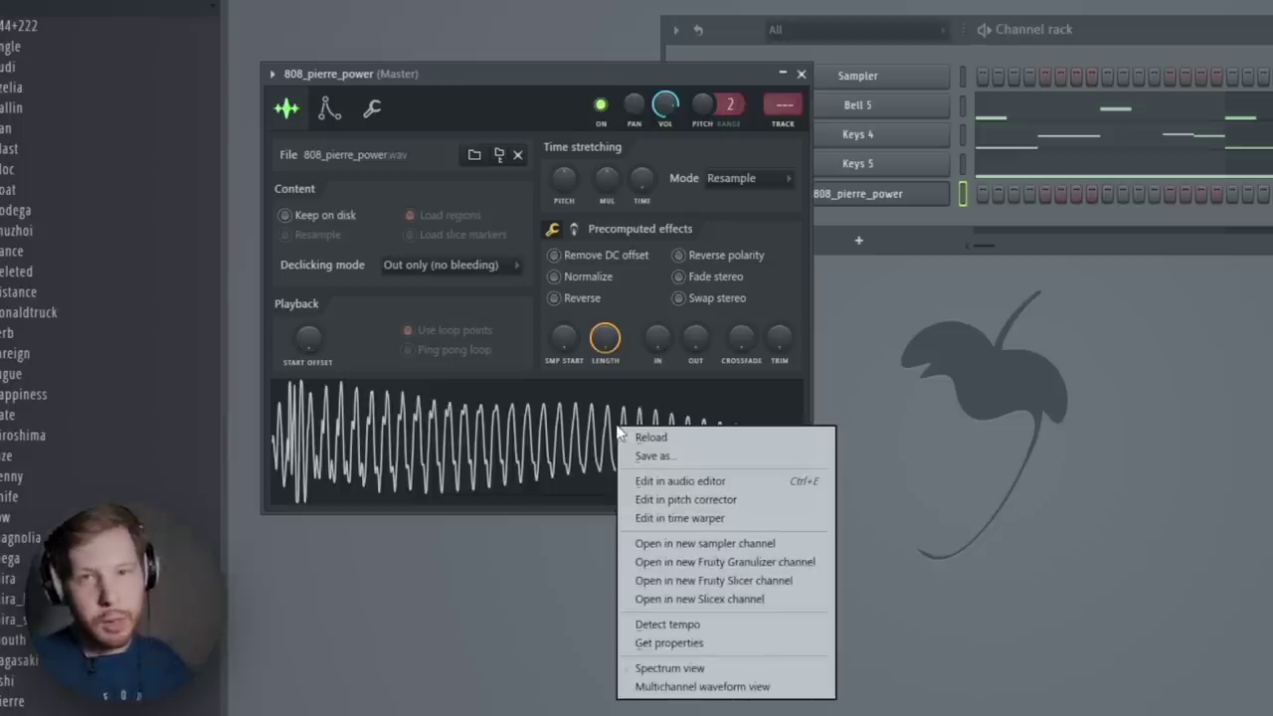
{"action": "left_click", "coordinate": [724, 500]}
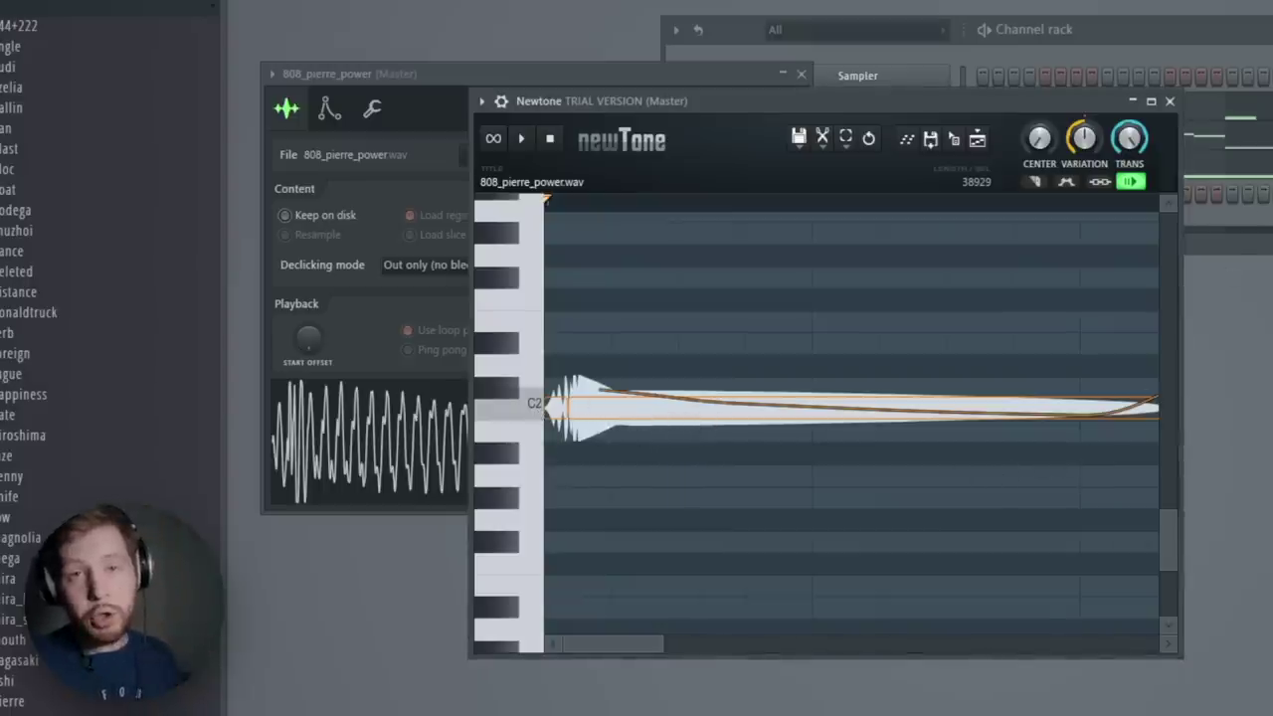
{"action": "left_click", "coordinate": [1171, 101]}
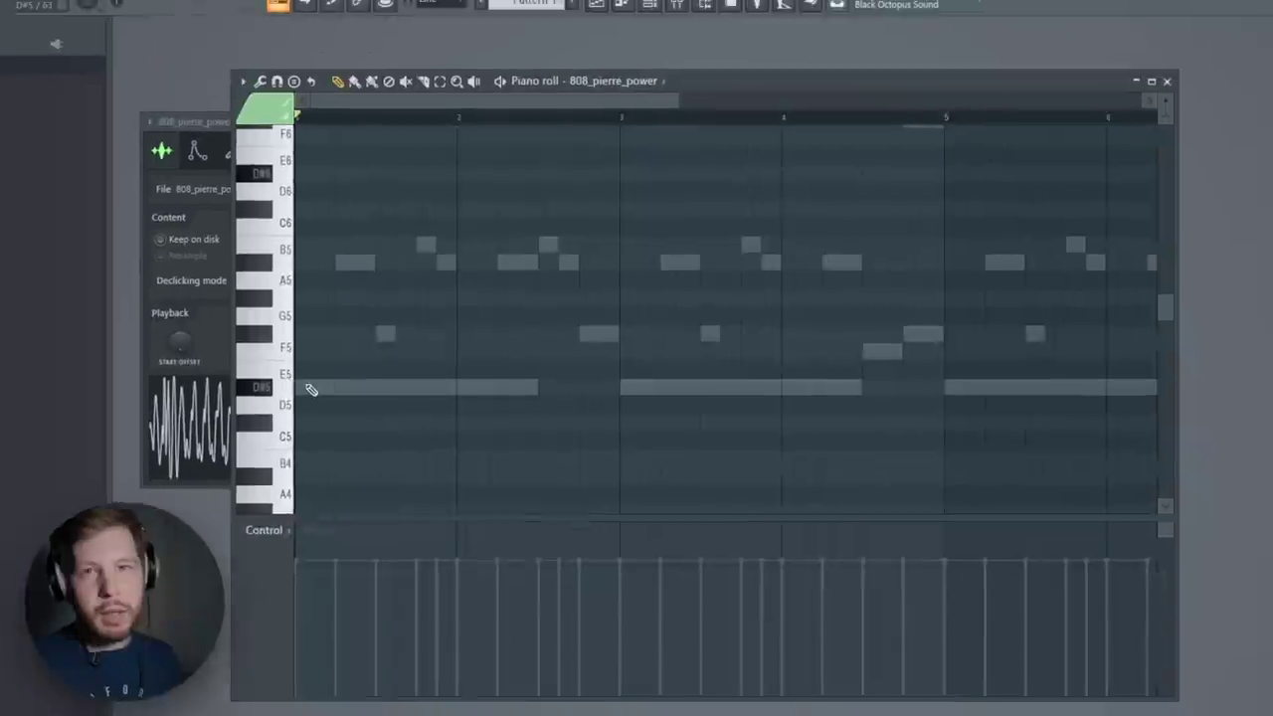
- Place short D#5 808 notes at the start of bar 1 and on beat 2 of bar 2, play them, and repeat them in bars 3 and 4
{"action": "left_click", "coordinate": [307, 384]}
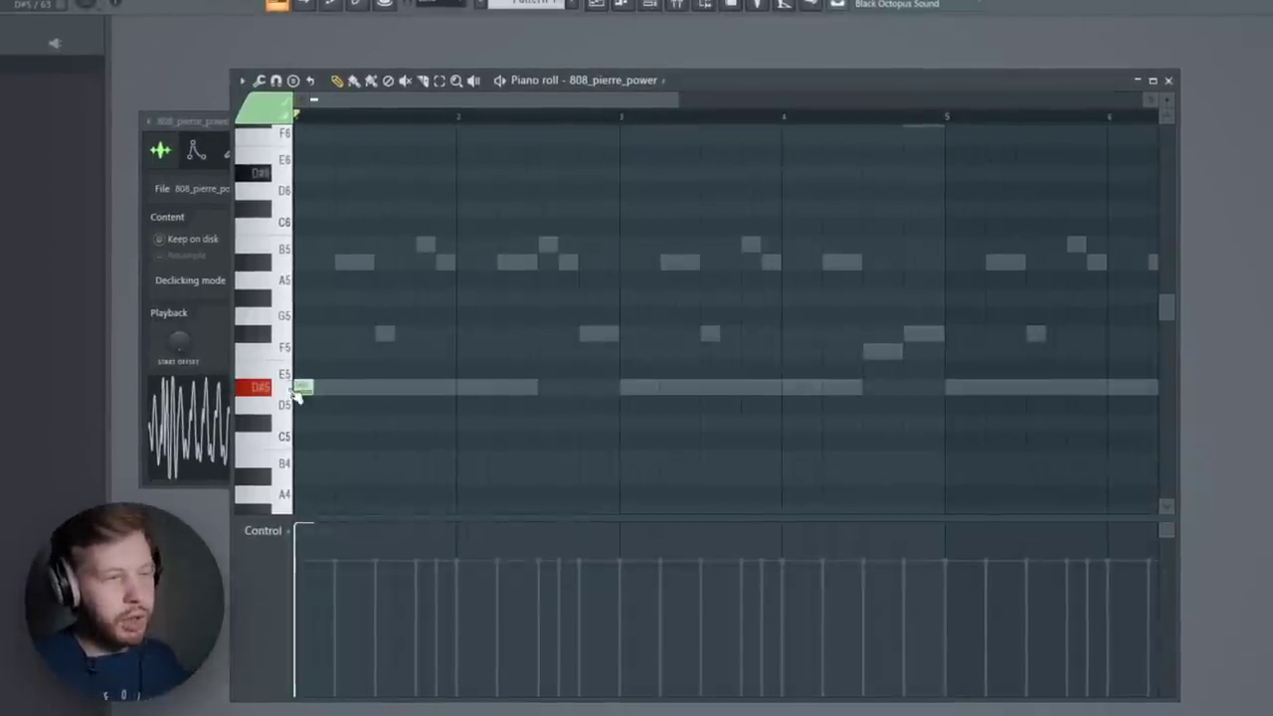
{"action": "left_click", "coordinate": [495, 384]}
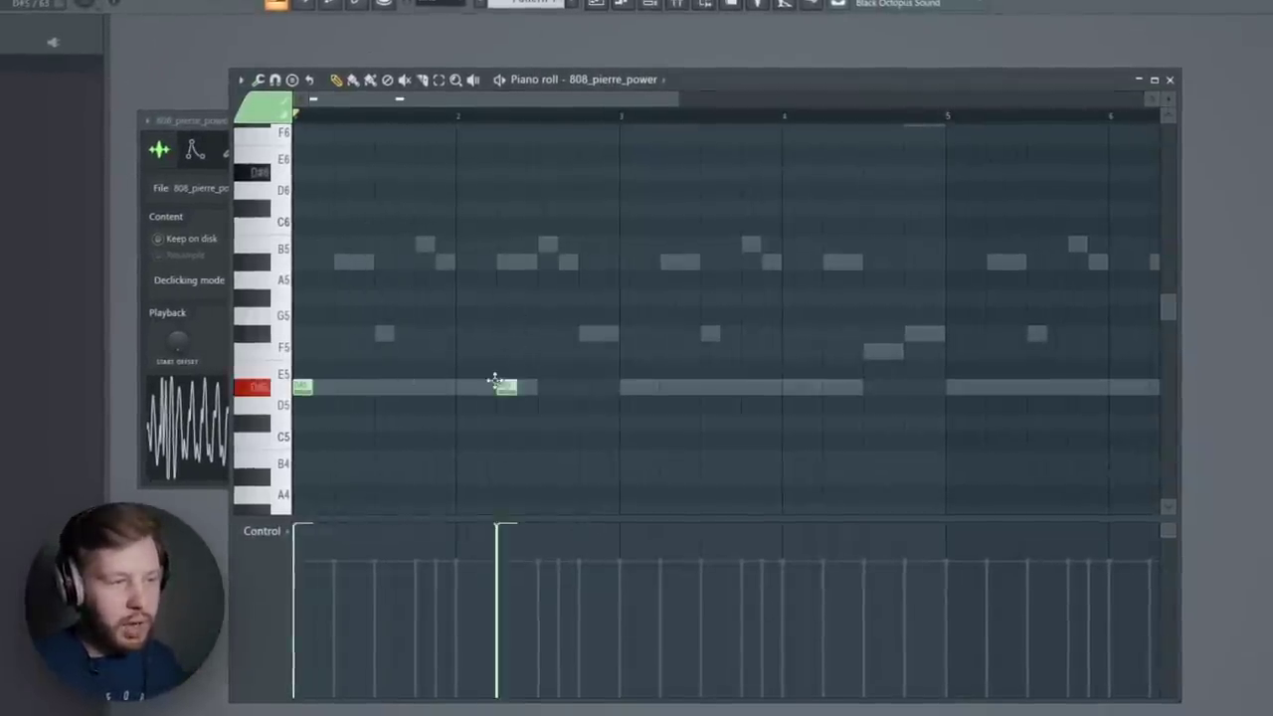
{"action": "left_click_drag", "start_coordinate": [383, 260], "coordinate": [311, 443]}
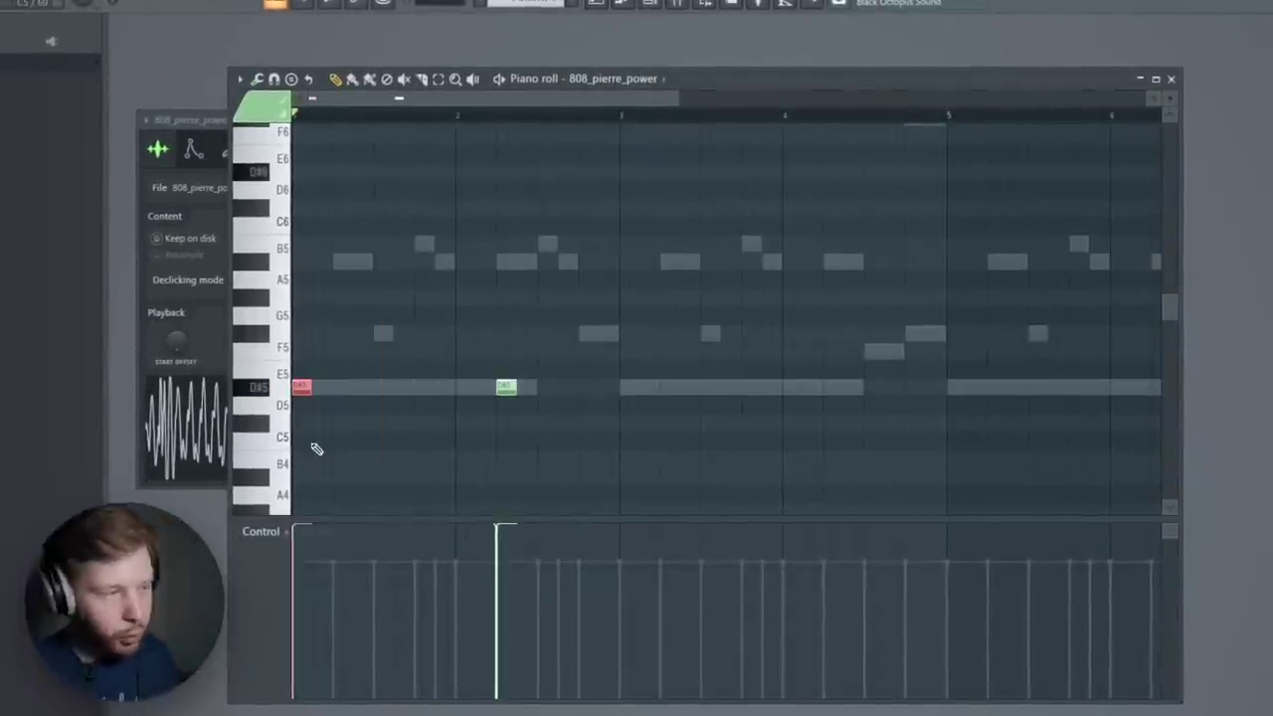
{"action": "left_click_drag", "start_coordinate": [355, 270], "coordinate": [296, 462]}
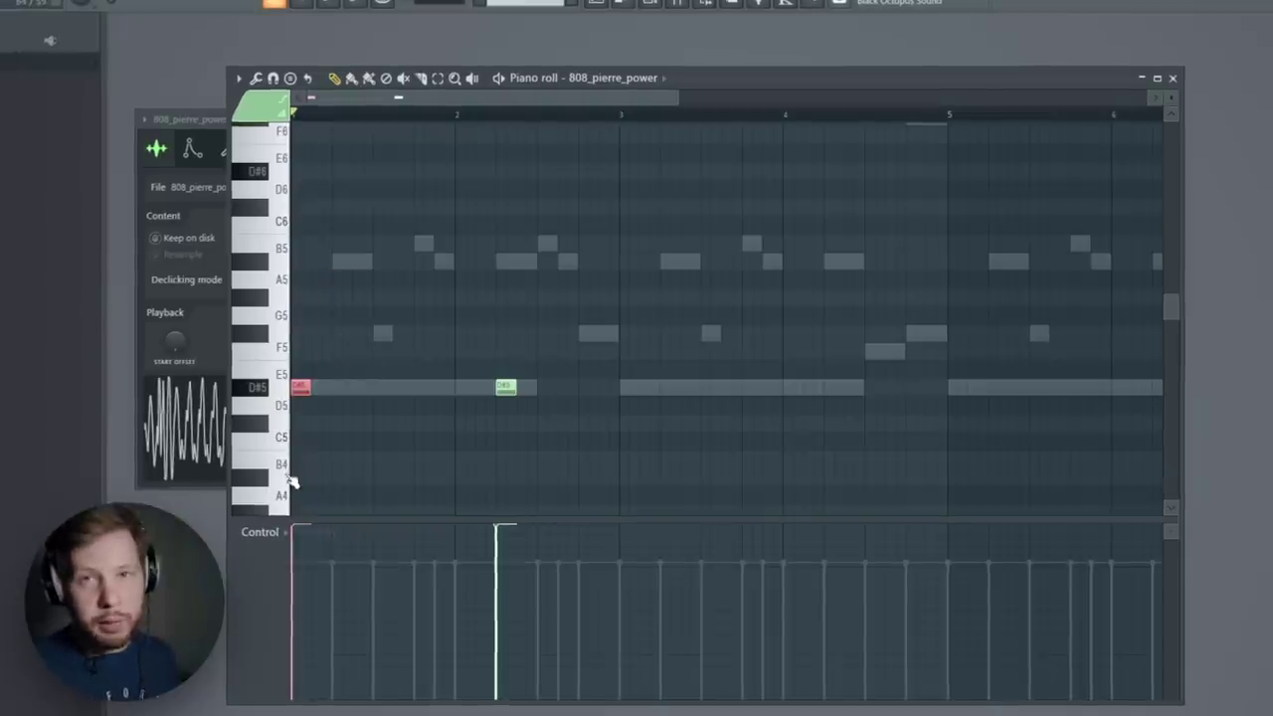
{"action": "left_click_drag", "start_coordinate": [412, 422], "coordinate": [527, 355]}
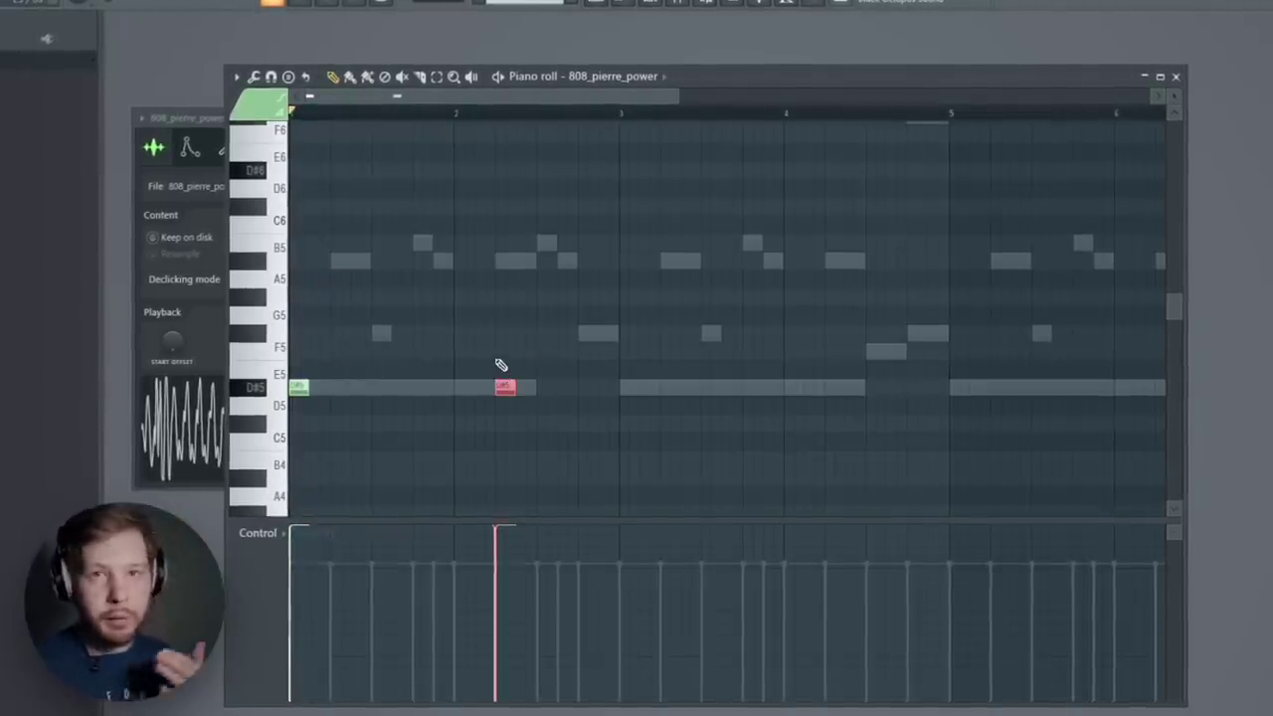
{"action": "left_click", "coordinate": [388, 394]}
{"action": "key", "text": "space"}
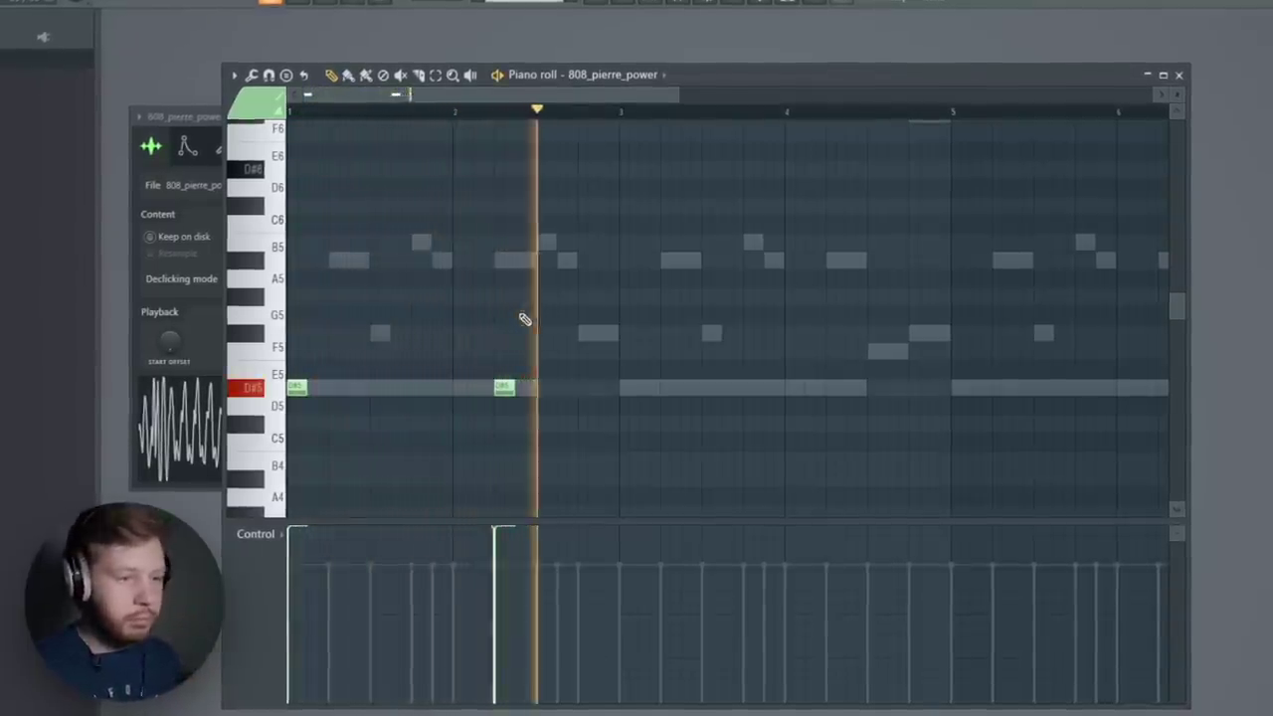
{"action": "key", "text": "space"}
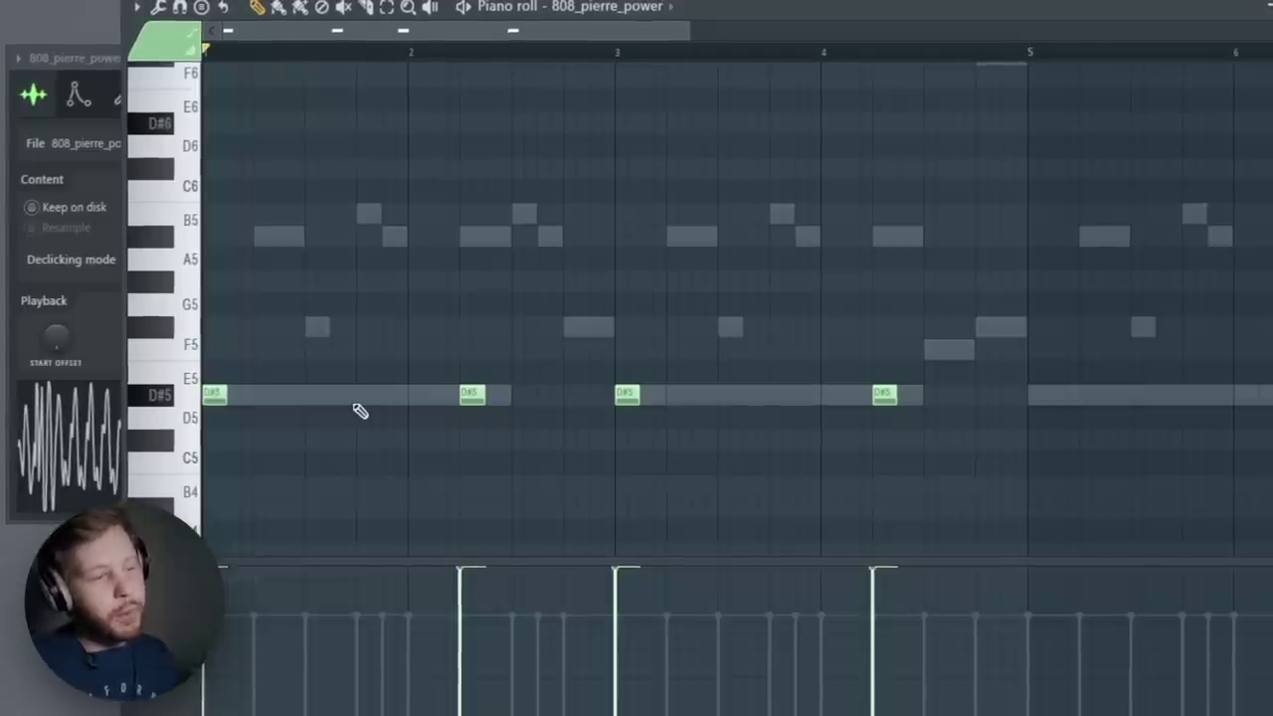
- Add an 808 note on beat 4 of bar 1, move it to B5, and play the bass line
{"action": "left_click", "coordinate": [362, 396]}
{"action": "key", "text": "space"}
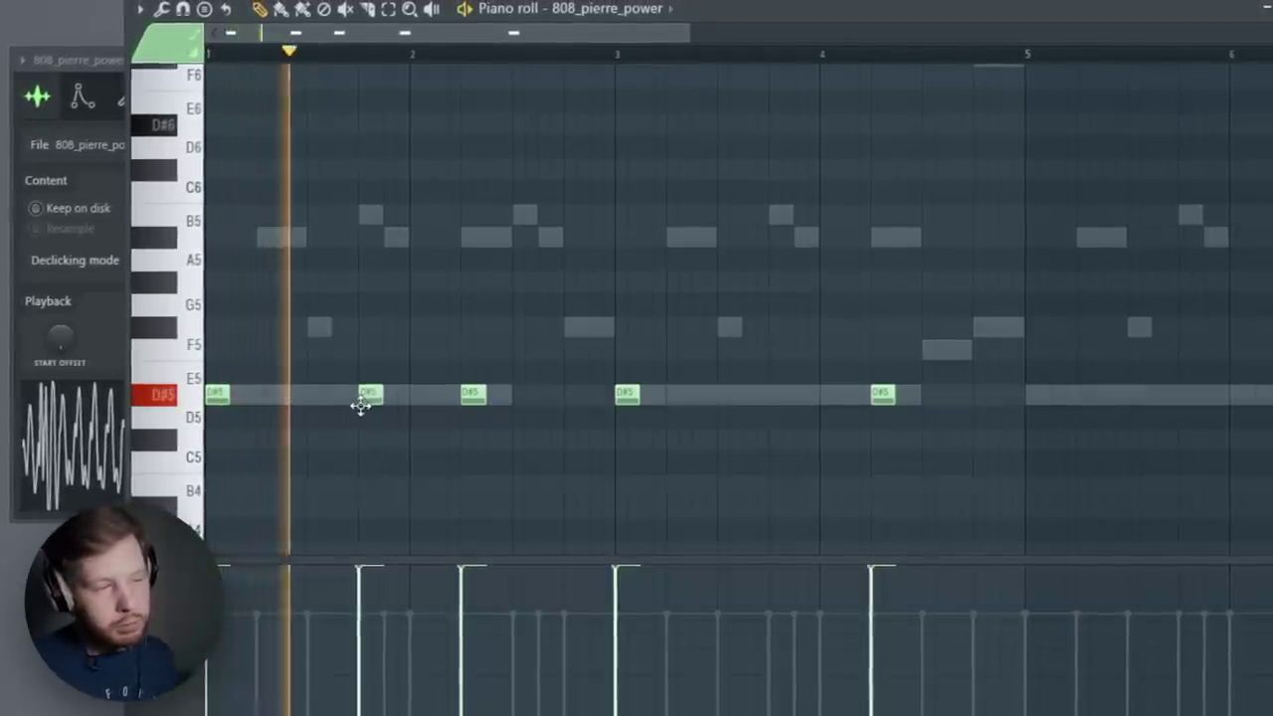
{"action": "key", "text": "space"}
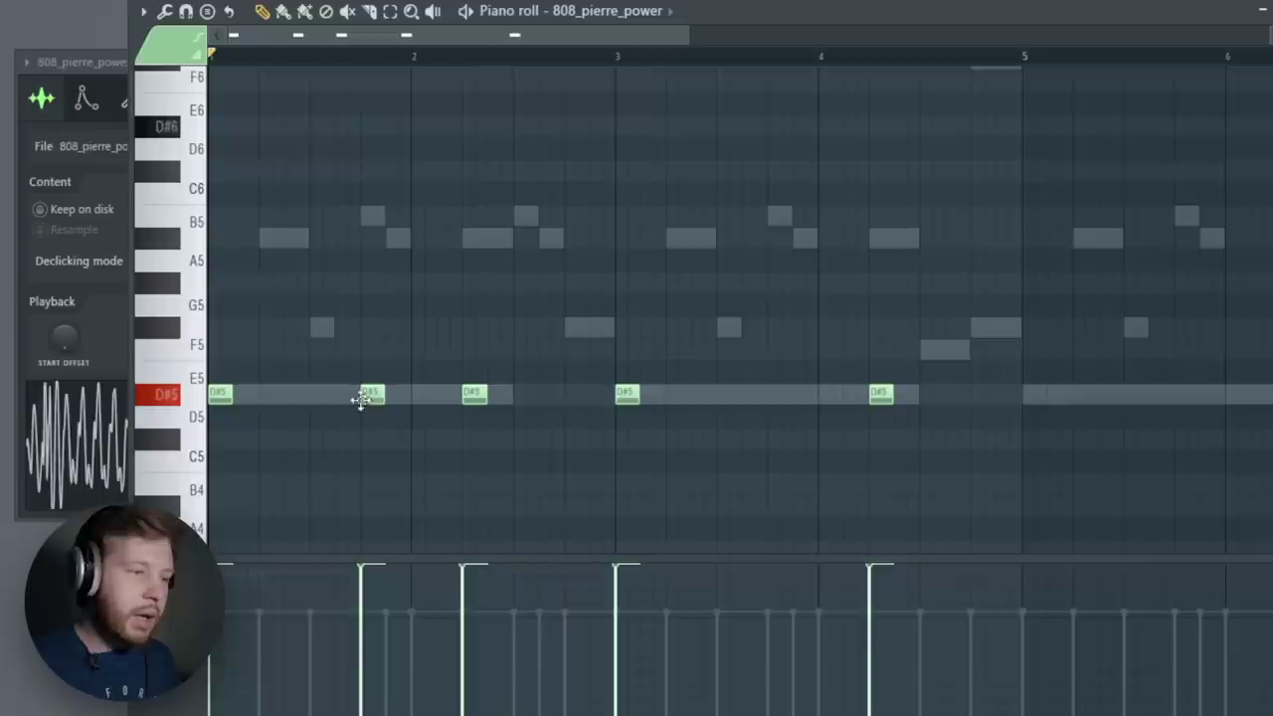
{"action": "left_click_drag", "start_coordinate": [362, 397], "coordinate": [370, 334]}
{"action": "left_click_drag", "start_coordinate": [384, 185], "coordinate": [398, 259]}
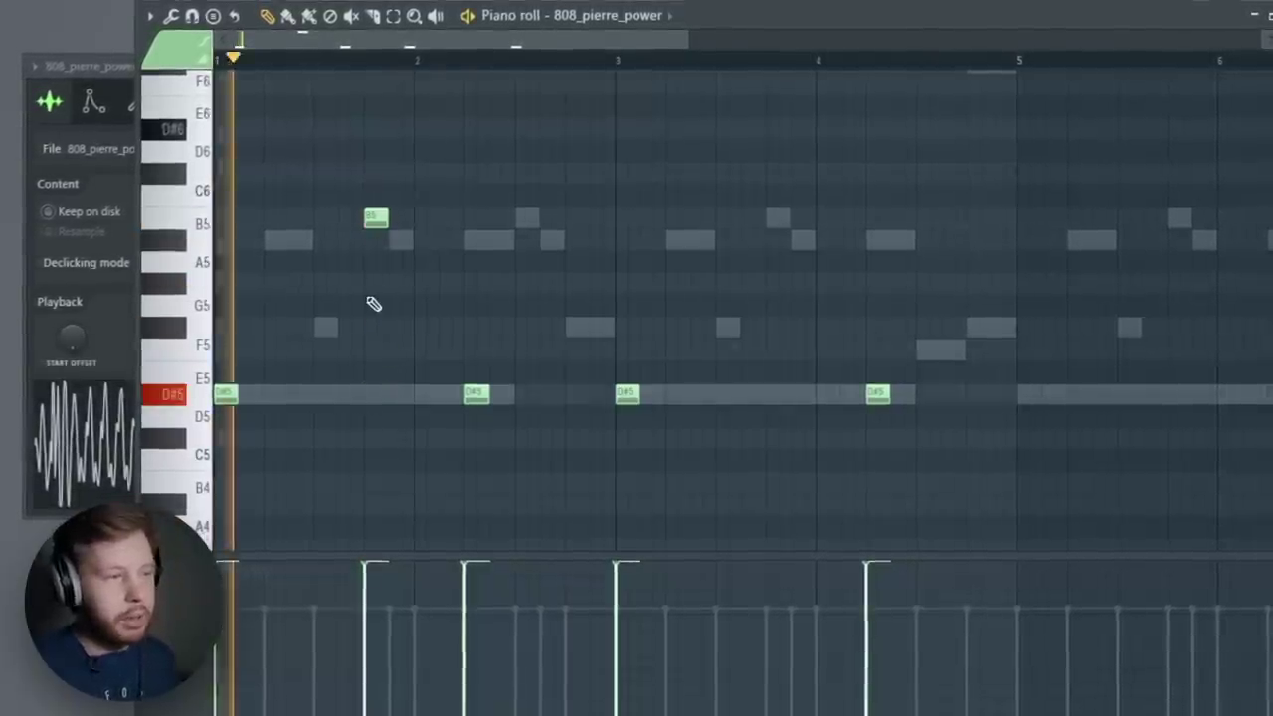
{"action": "key", "text": "space"}
{"action": "key", "text": "space"}
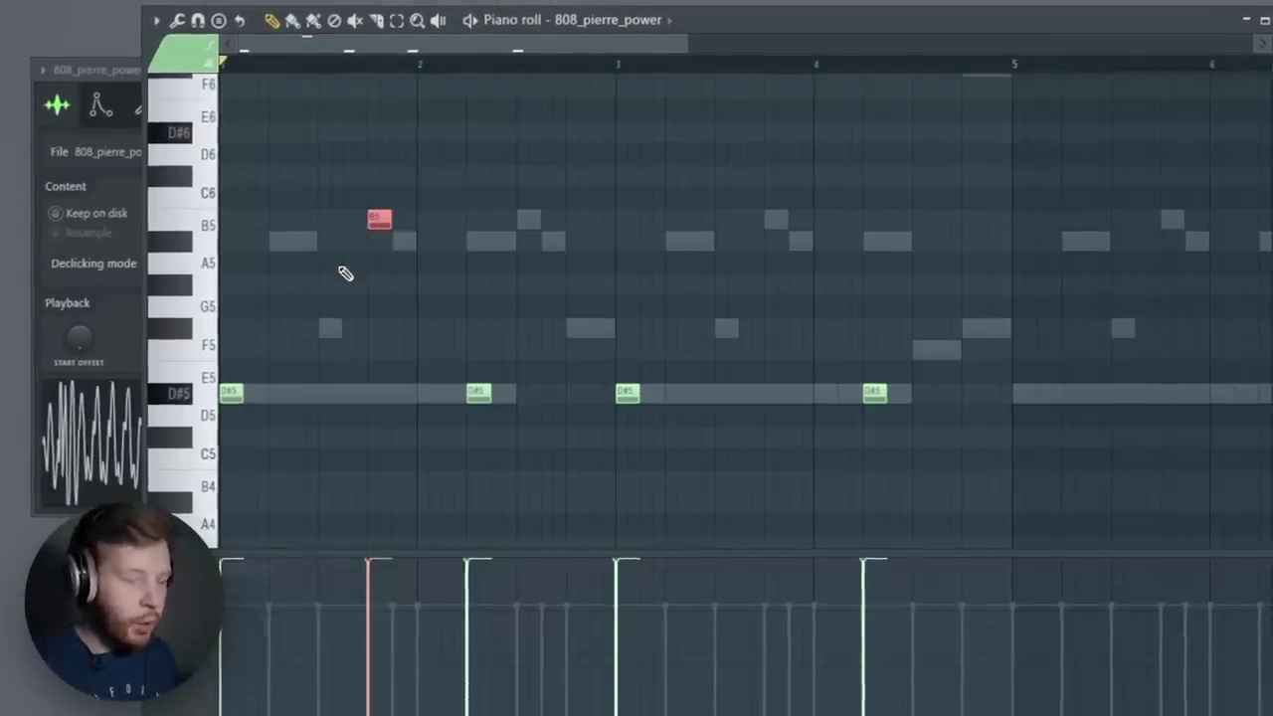
- Lower the 808's B5 note by an octave to B4 and duplicate the four-bar bass pattern into bars 5 to 8
{"action": "key", "text": "ctrl+Down"}
{"action": "key", "text": "ctrl+d"}
{"action": "key", "text": "space"}
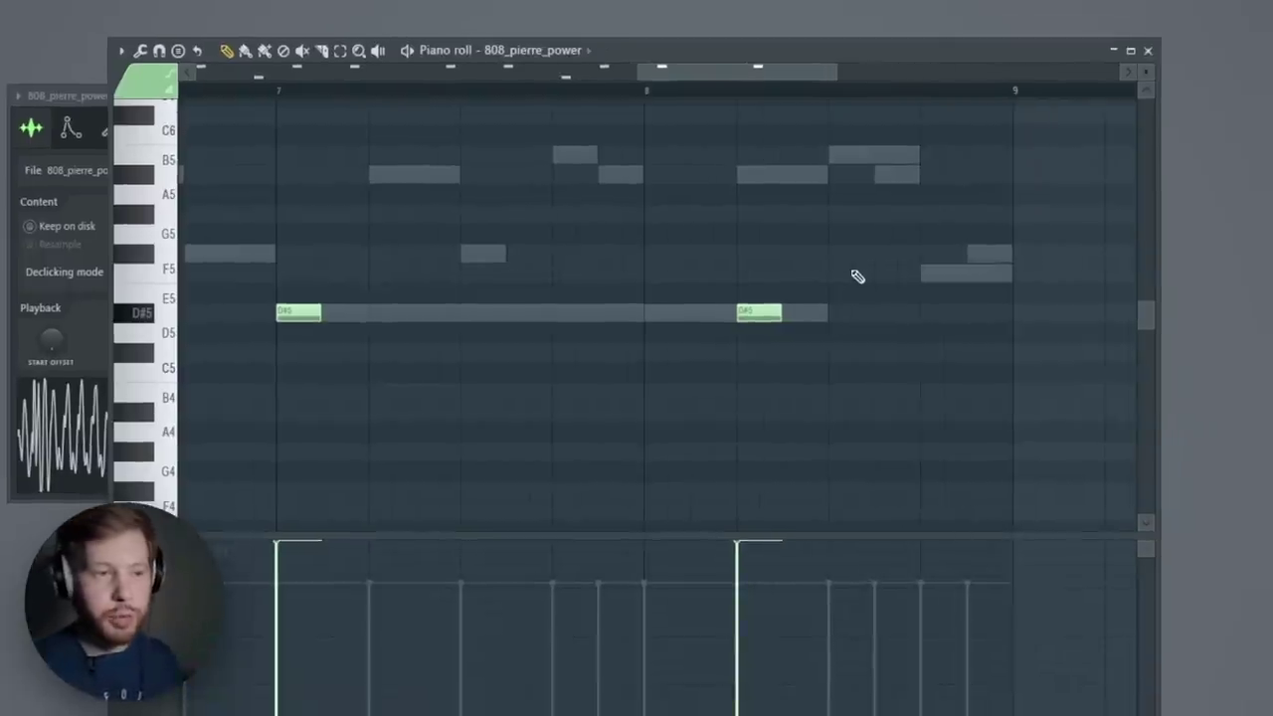
- Add two consecutive B5 808 notes from beat 3 of bar 8 and an F5 note on beat 4, and play the ending
{"action": "left_click", "coordinate": [892, 311]}
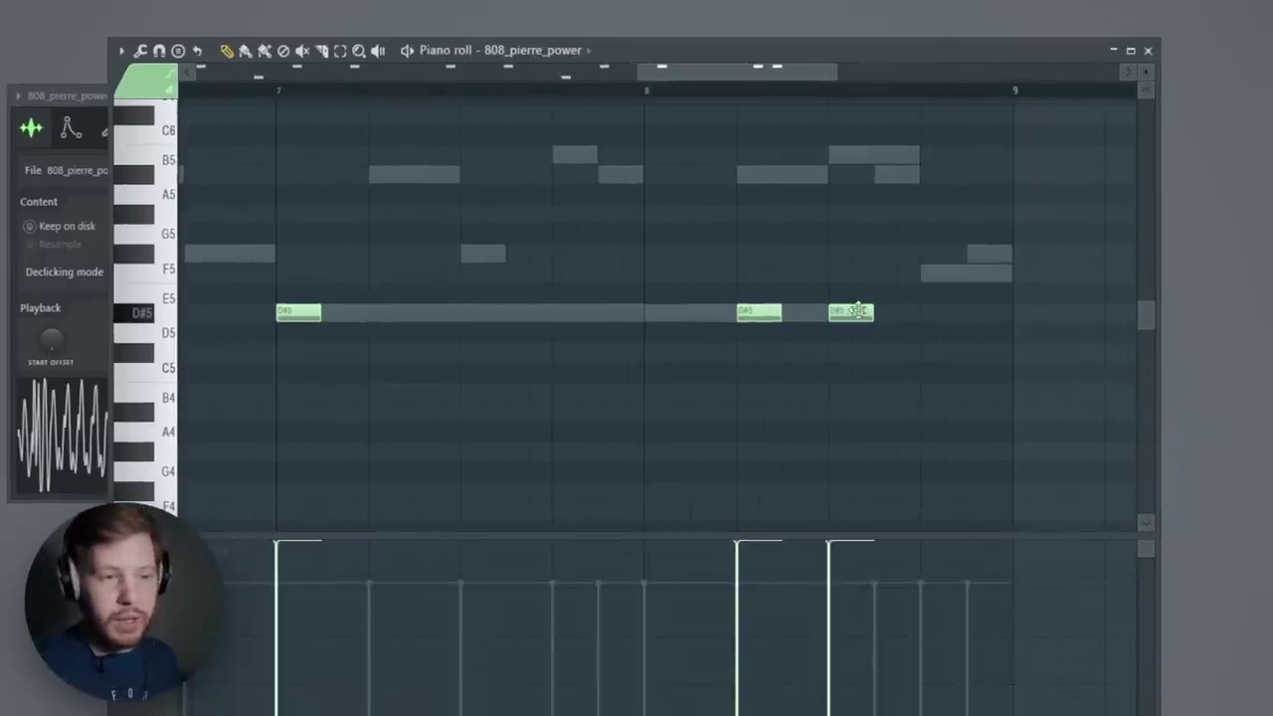
{"action": "left_click", "coordinate": [895, 312]}
{"action": "left_click_drag", "start_coordinate": [946, 283], "coordinate": [850, 162]}
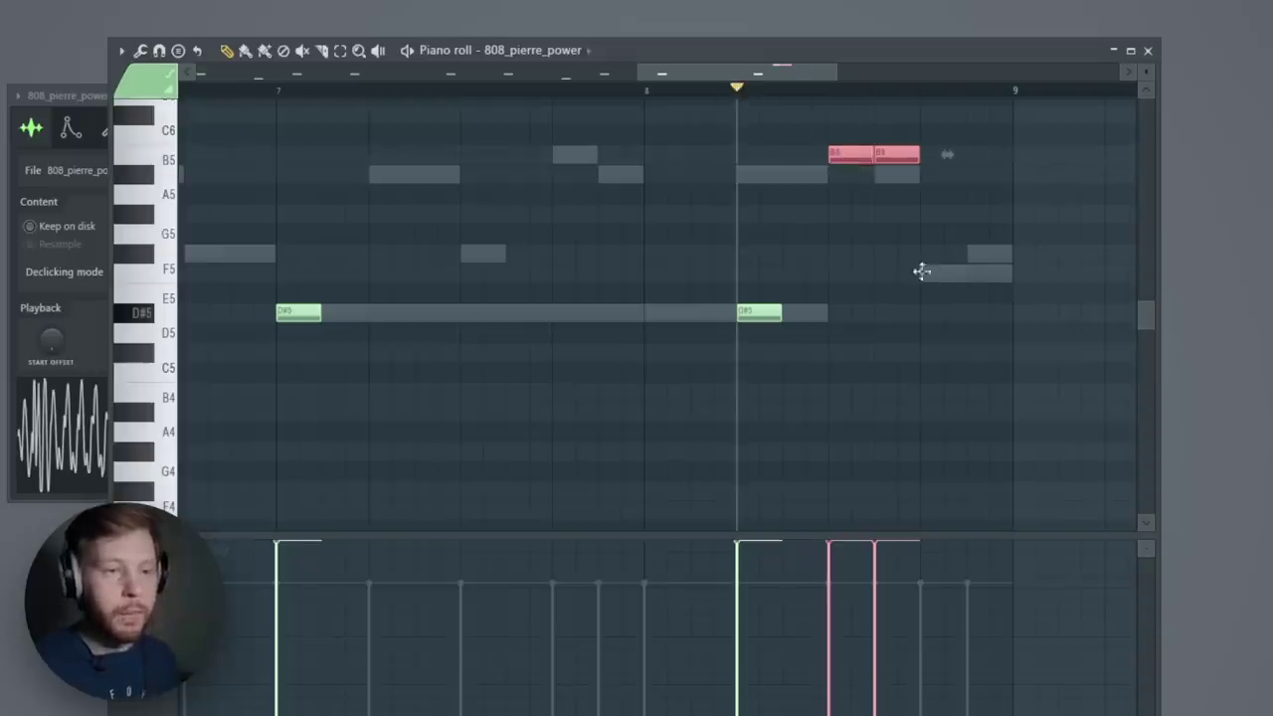
{"action": "left_click", "coordinate": [922, 271]}
{"action": "key", "text": "space"}
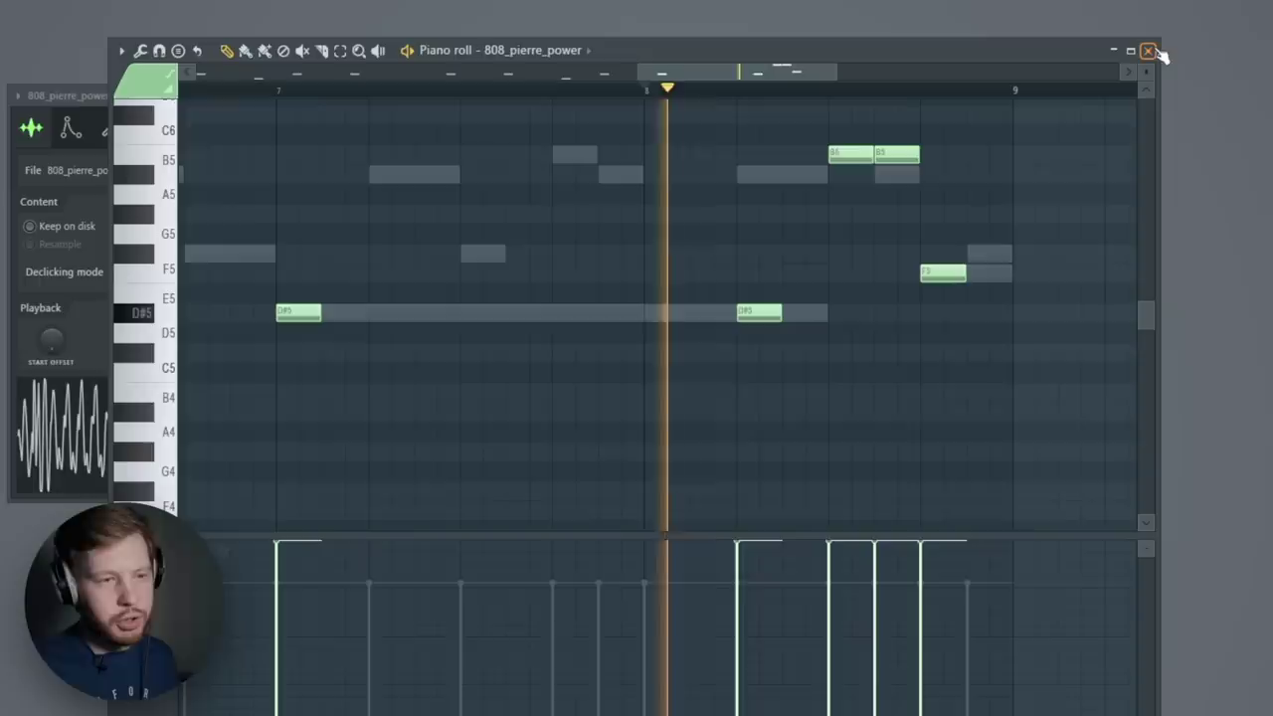
{"action": "key", "text": "space"}
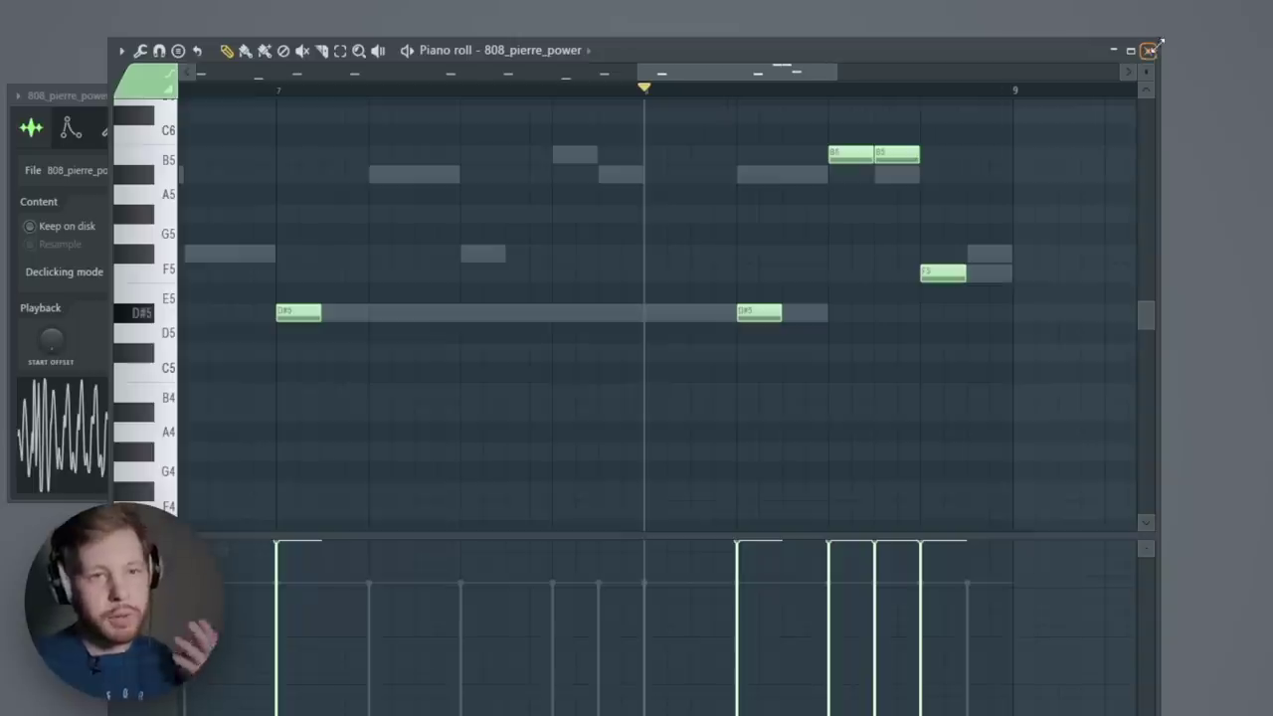
- Close the 808's piano roll and set the 808_pierre_power channel to cut itself
{"action": "left_click", "coordinate": [1149, 51]}
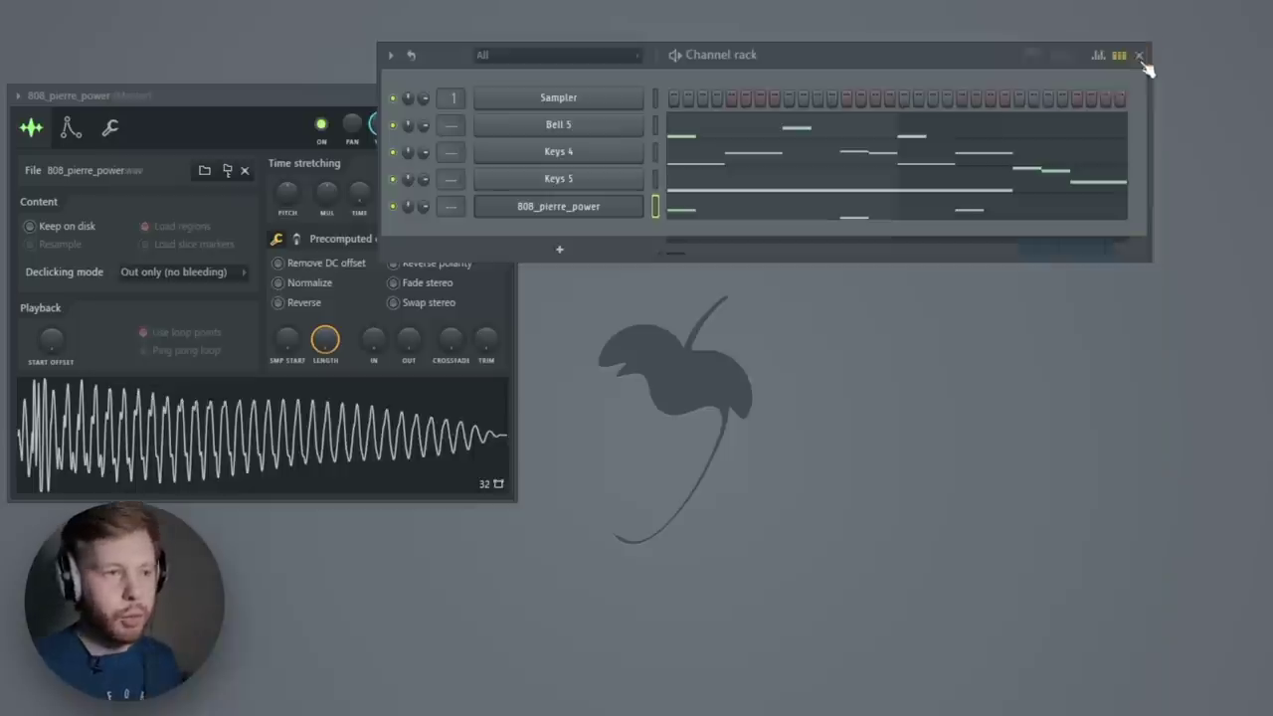
{"action": "right_click", "coordinate": [616, 205]}
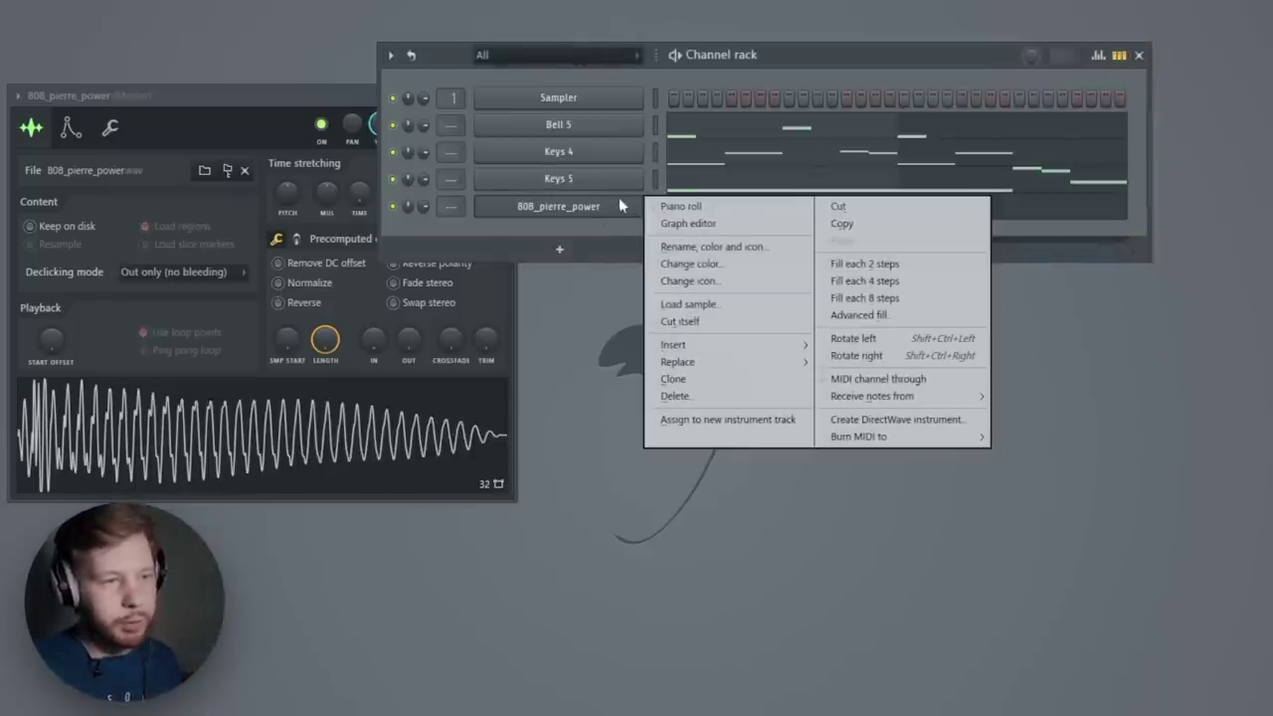
{"action": "left_click", "coordinate": [699, 321]}
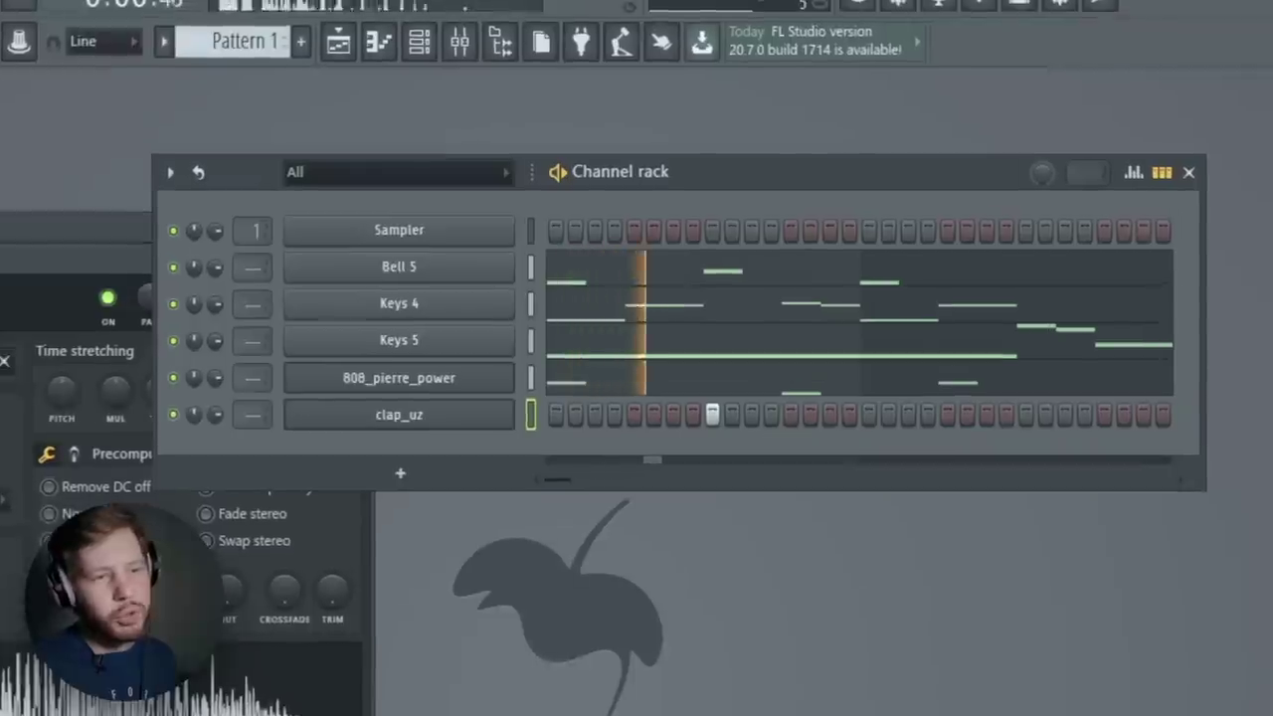
- Show the channel rack as note previews and place C5 clap_uz notes on beat 3 of each of the eight bars
{"action": "key", "text": "space"}
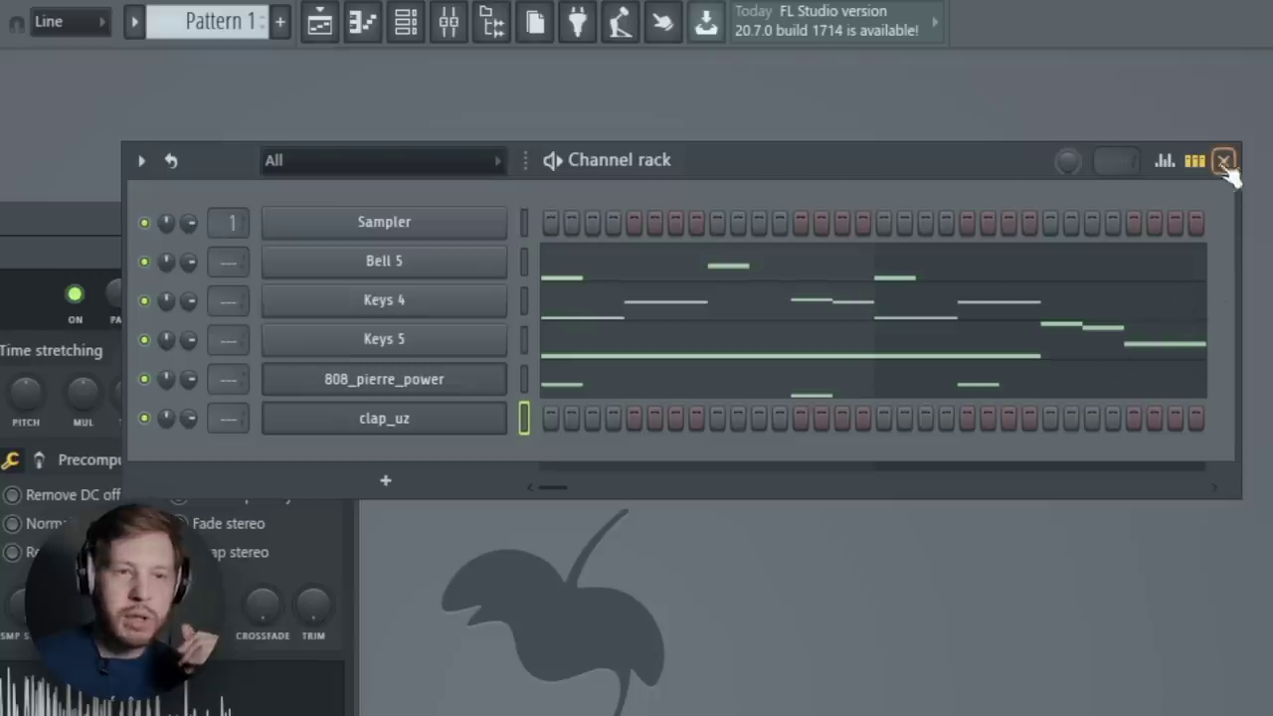
{"action": "left_click", "coordinate": [1196, 162]}
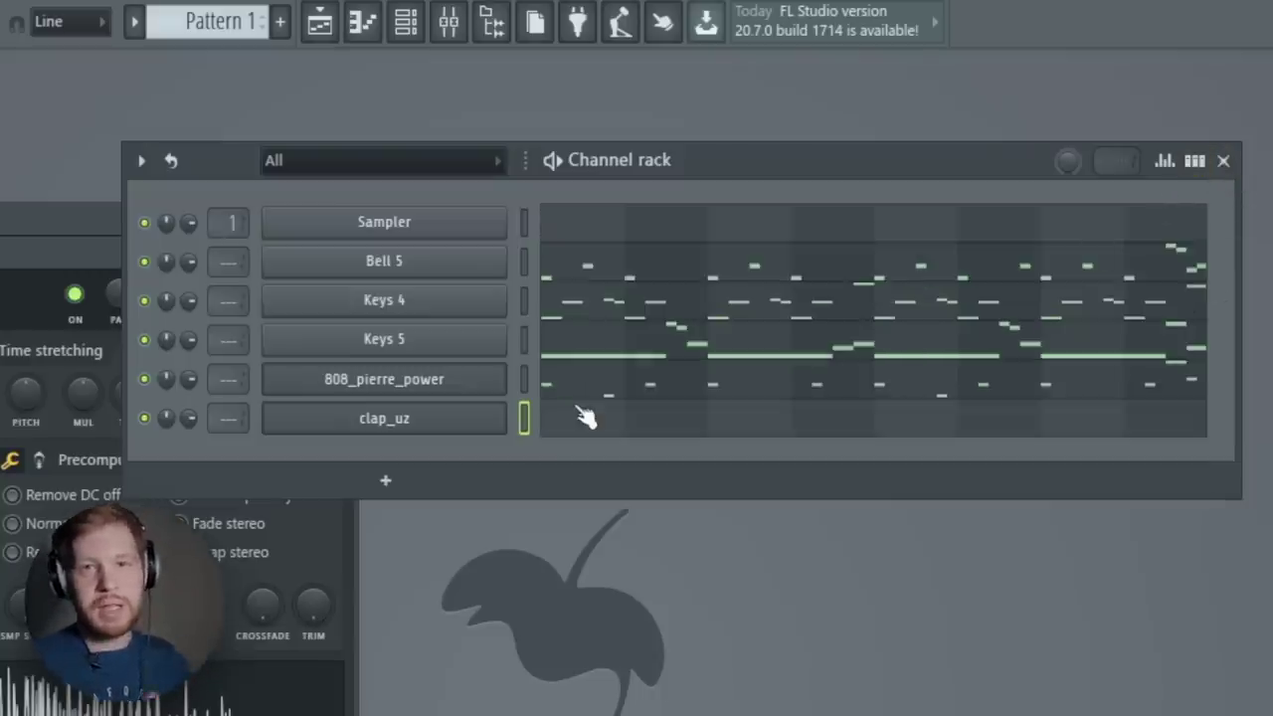
{"action": "left_click", "coordinate": [604, 434]}
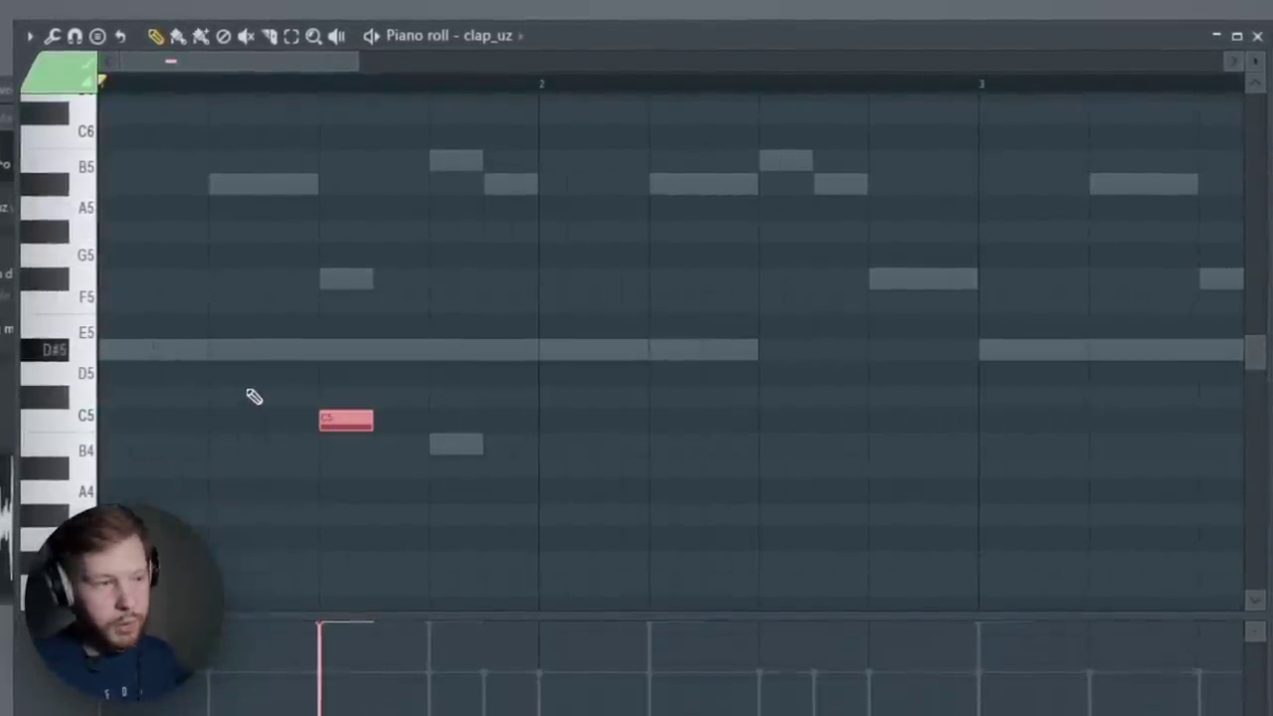
{"action": "left_click_drag", "start_coordinate": [355, 311], "coordinate": [416, 368]}
{"action": "key", "text": "space"}
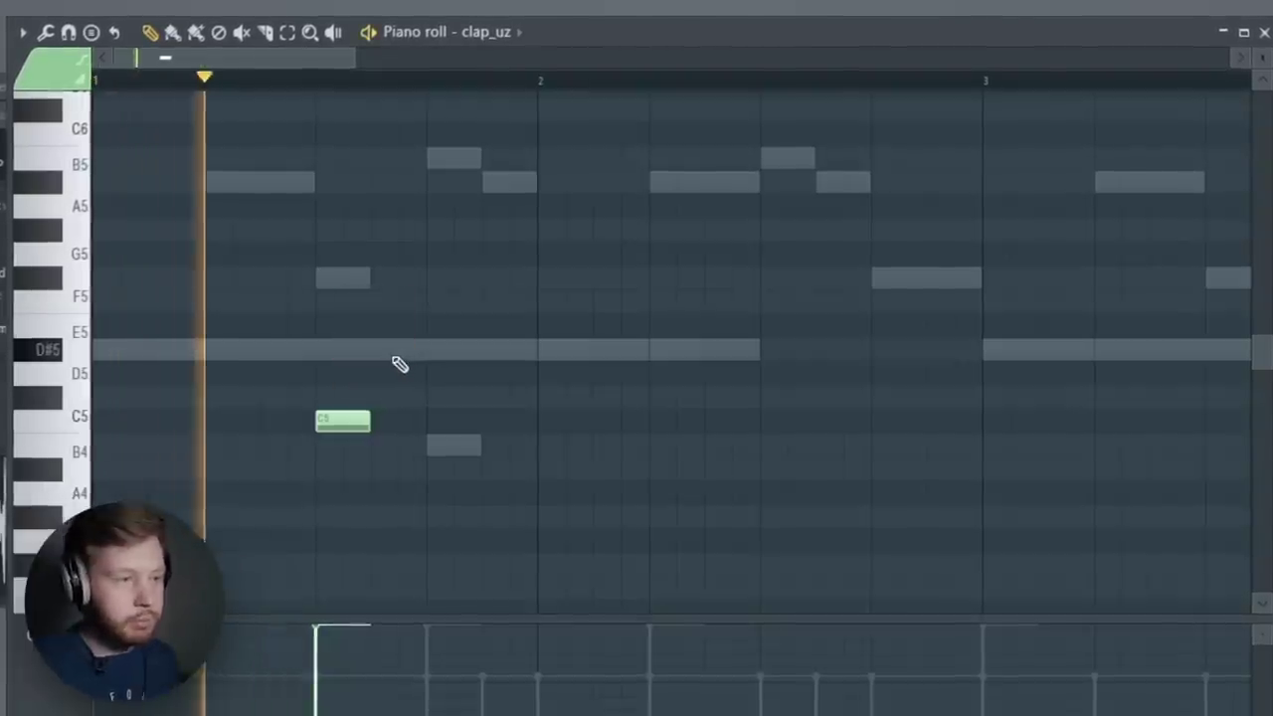
{"action": "key", "text": "space"}
{"action": "left_click", "coordinate": [760, 422]}
{"action": "scroll", "coordinate": [440, 415], "scroll_direction": "down", "scroll_amount": 2}
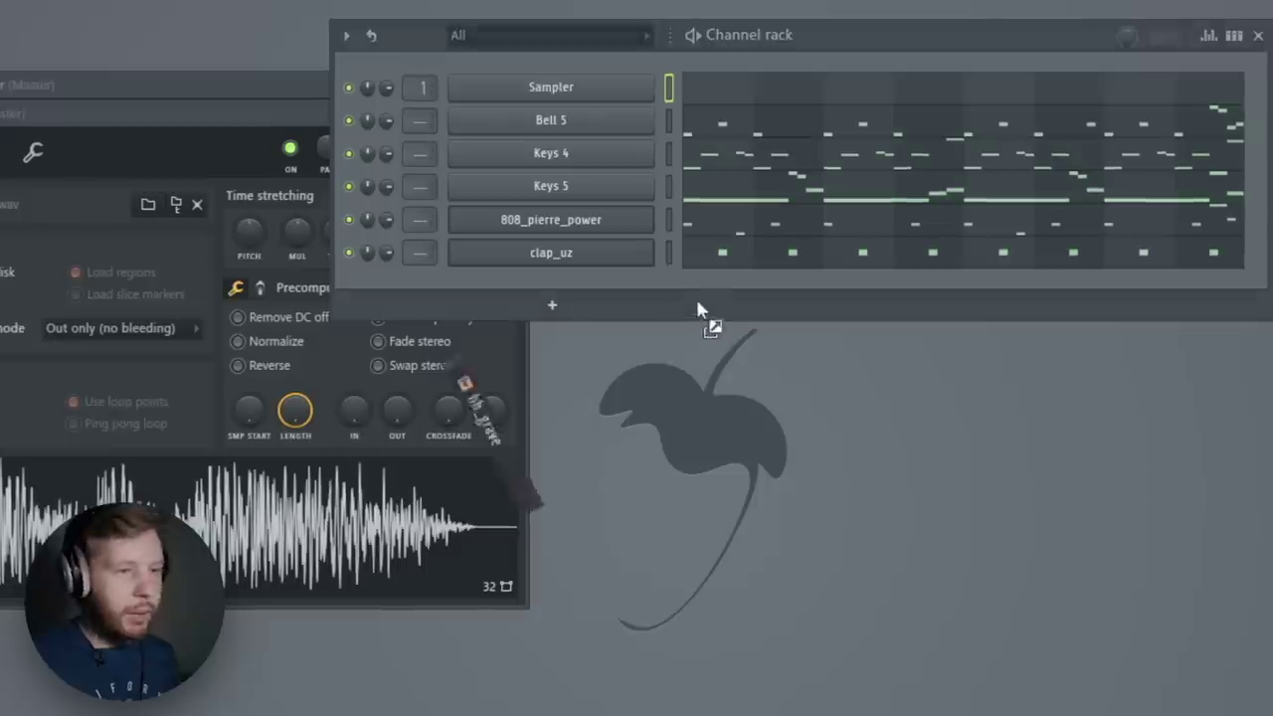
- Add the hh_grave hi-hat sample as a new channel and fill each 2 steps with hits
{"action": "left_click_drag", "start_coordinate": [707, 318], "coordinate": [622, 294]}
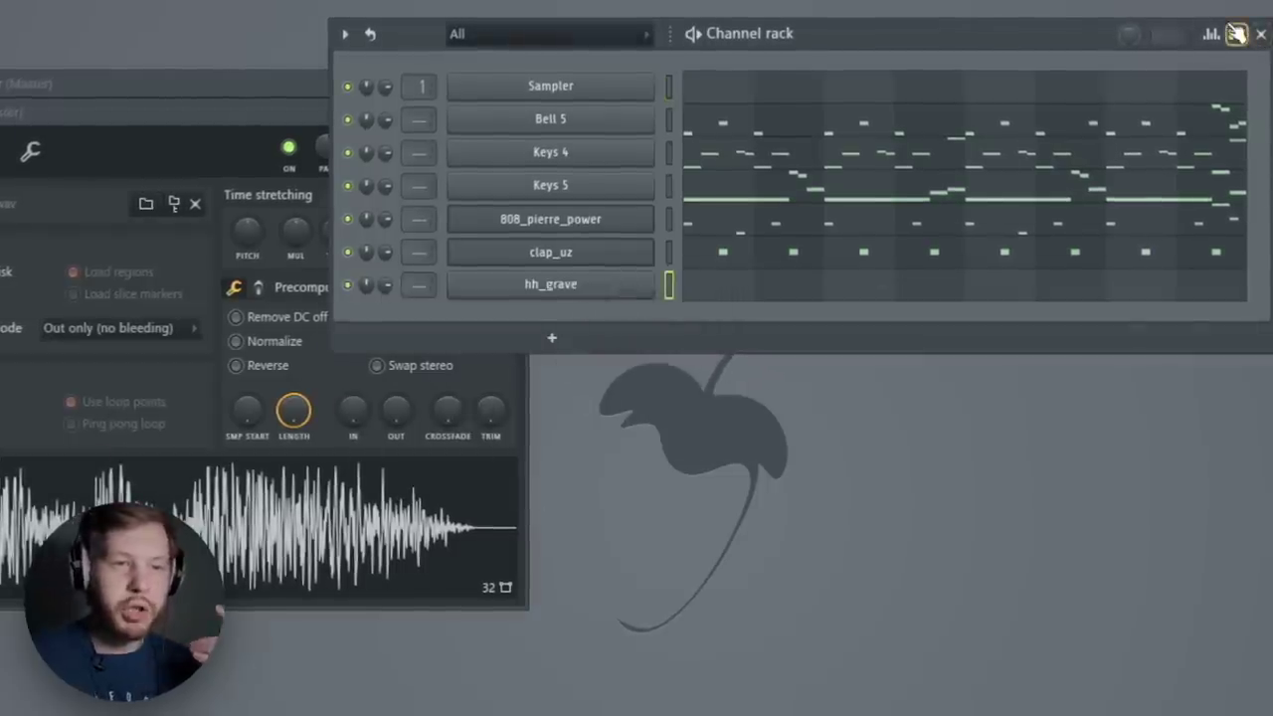
{"action": "right_click", "coordinate": [617, 285]}
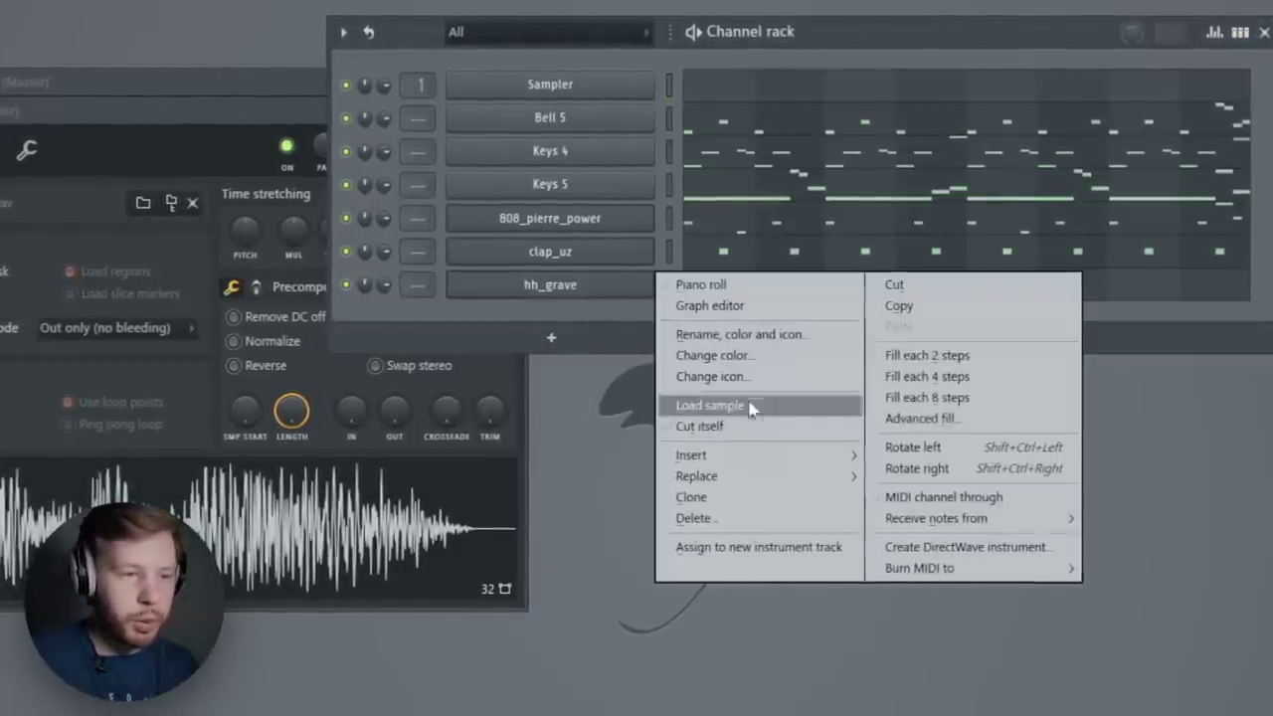
{"action": "left_click", "coordinate": [950, 356]}
- Play the hh_grave pattern of C5, A4 and F4 notes in bars 1 and 2, and lower the velocity of alternate hits in each run
{"action": "key", "text": "space"}
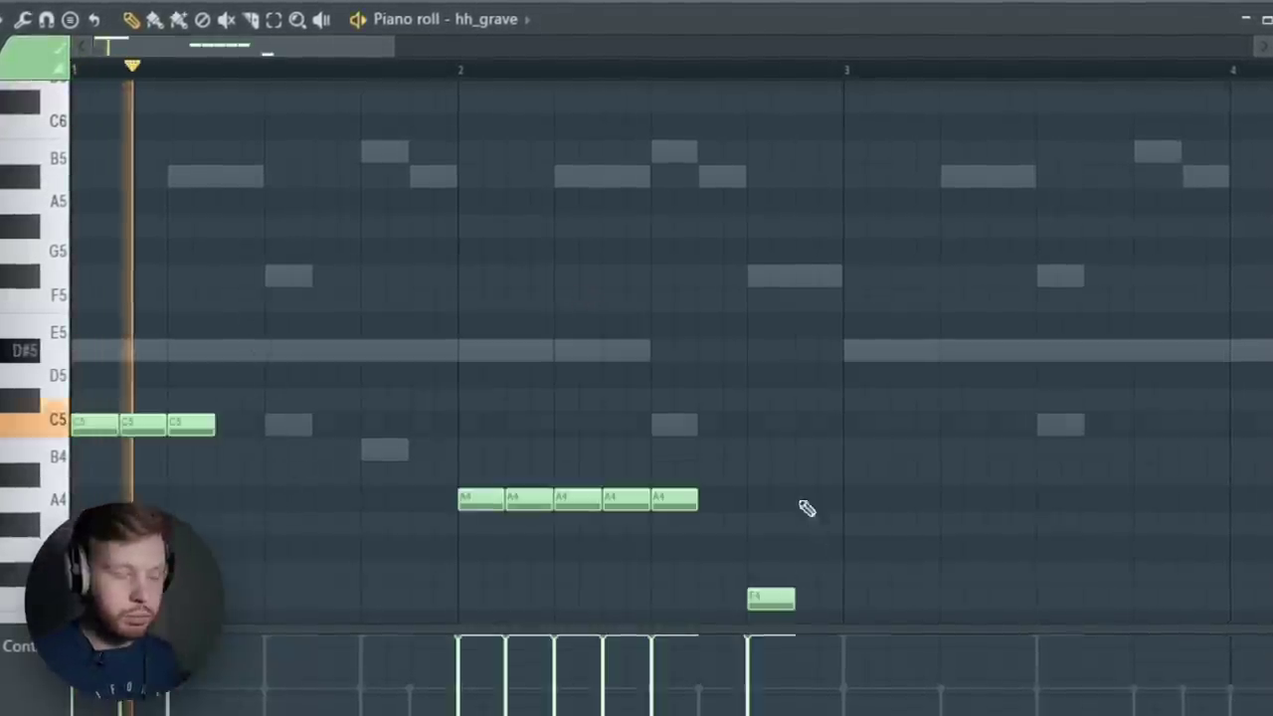
{"action": "right_click", "coordinate": [778, 426], "text": "ctrl"}
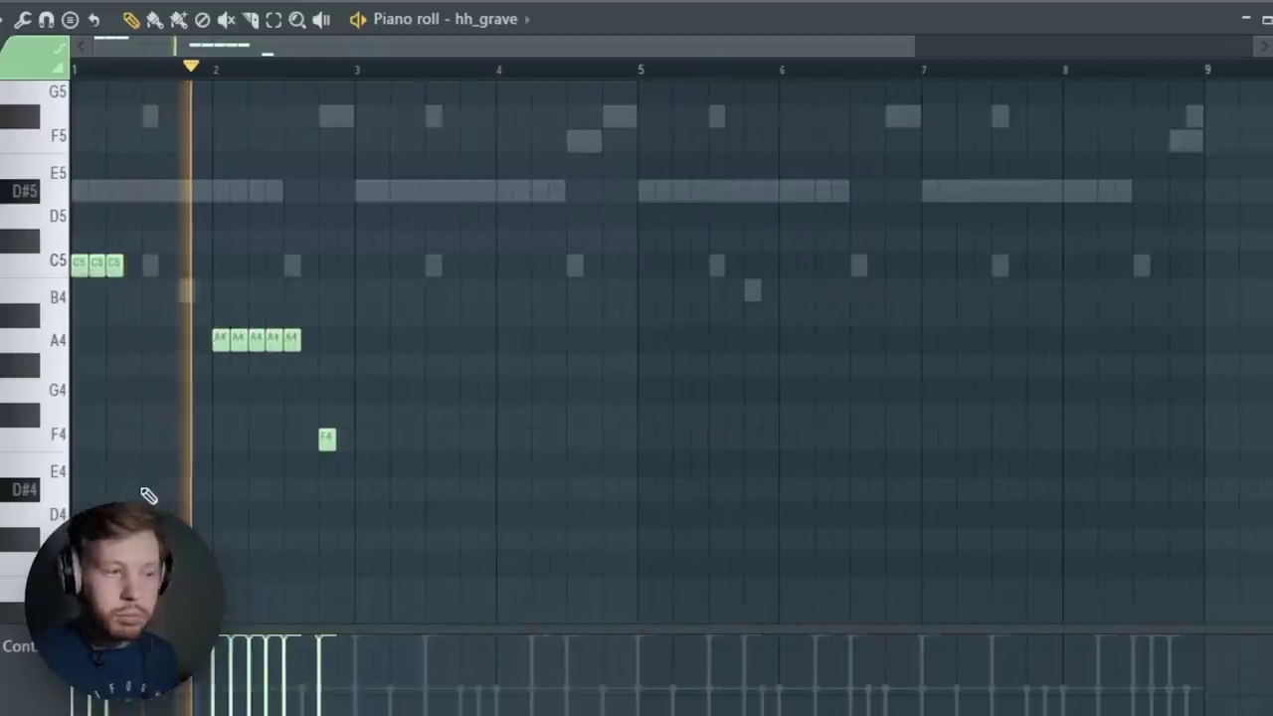
{"action": "key", "text": "space"}
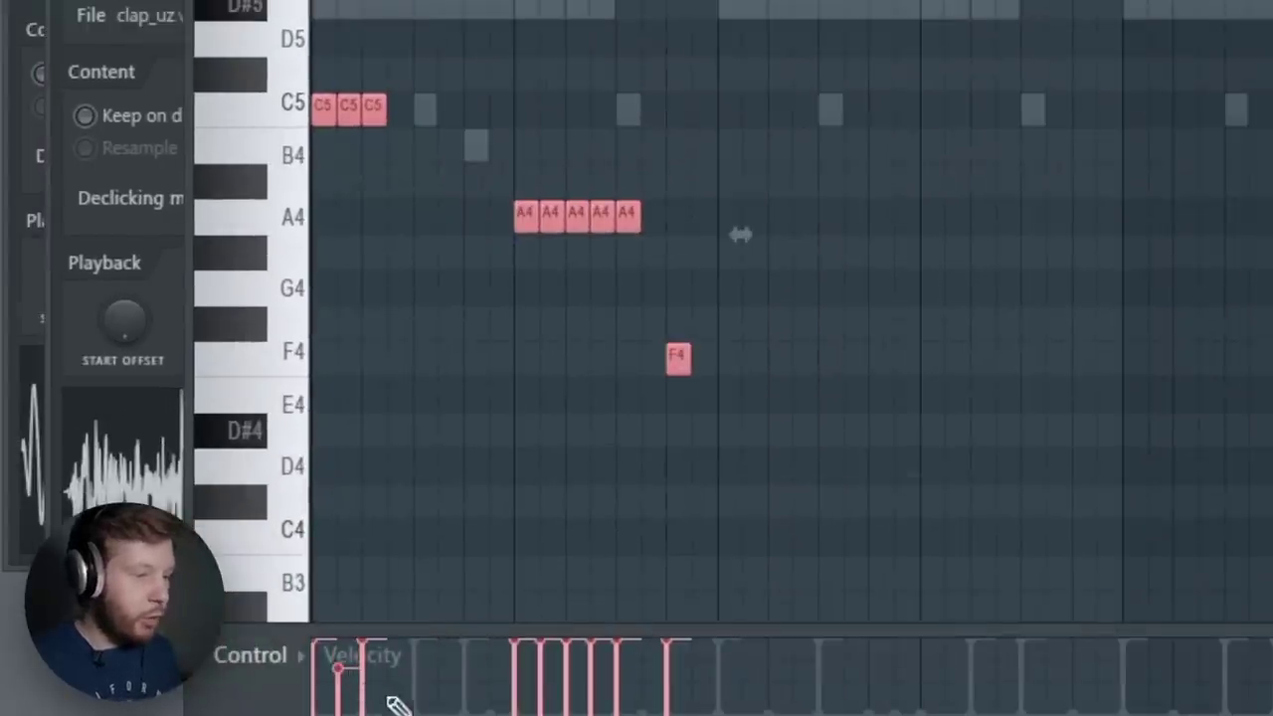
{"action": "key", "text": "space"}
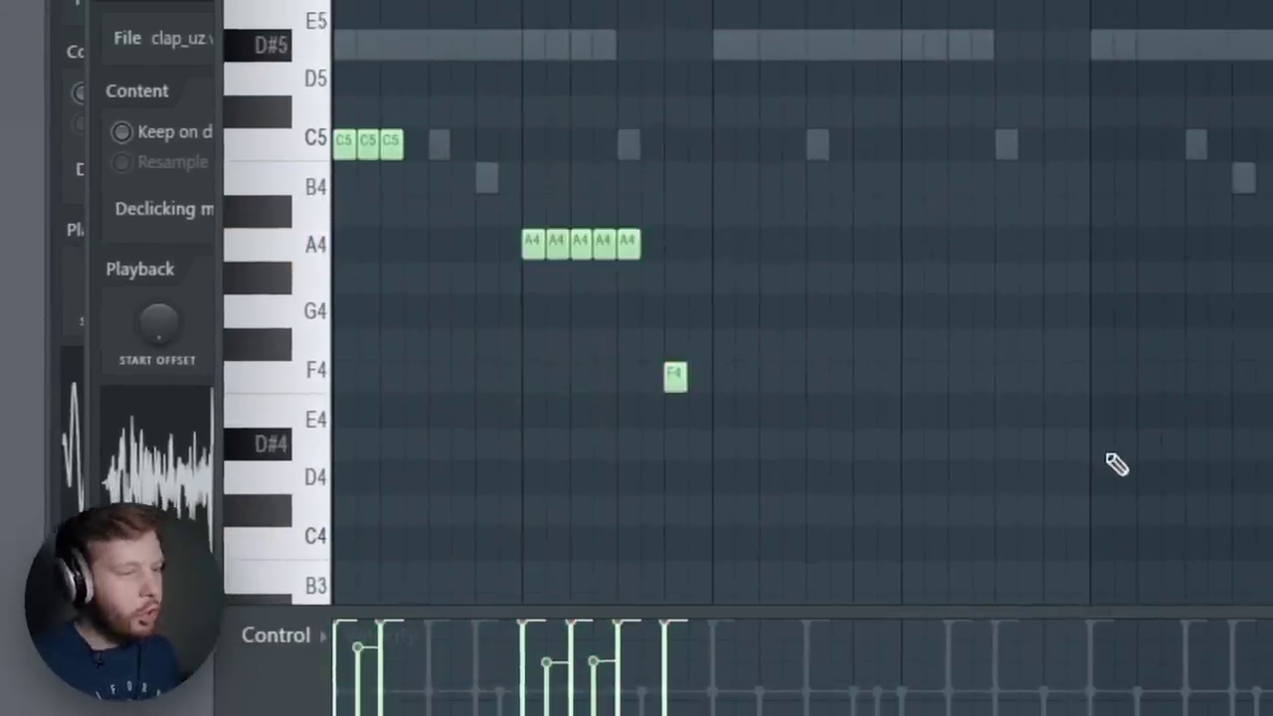
- Select all hh_grave notes, lower their velocity together, and repeat the two-bar pattern across the eight bars
{"action": "left_click_drag", "start_coordinate": [1099, 455], "coordinate": [382, 137]}
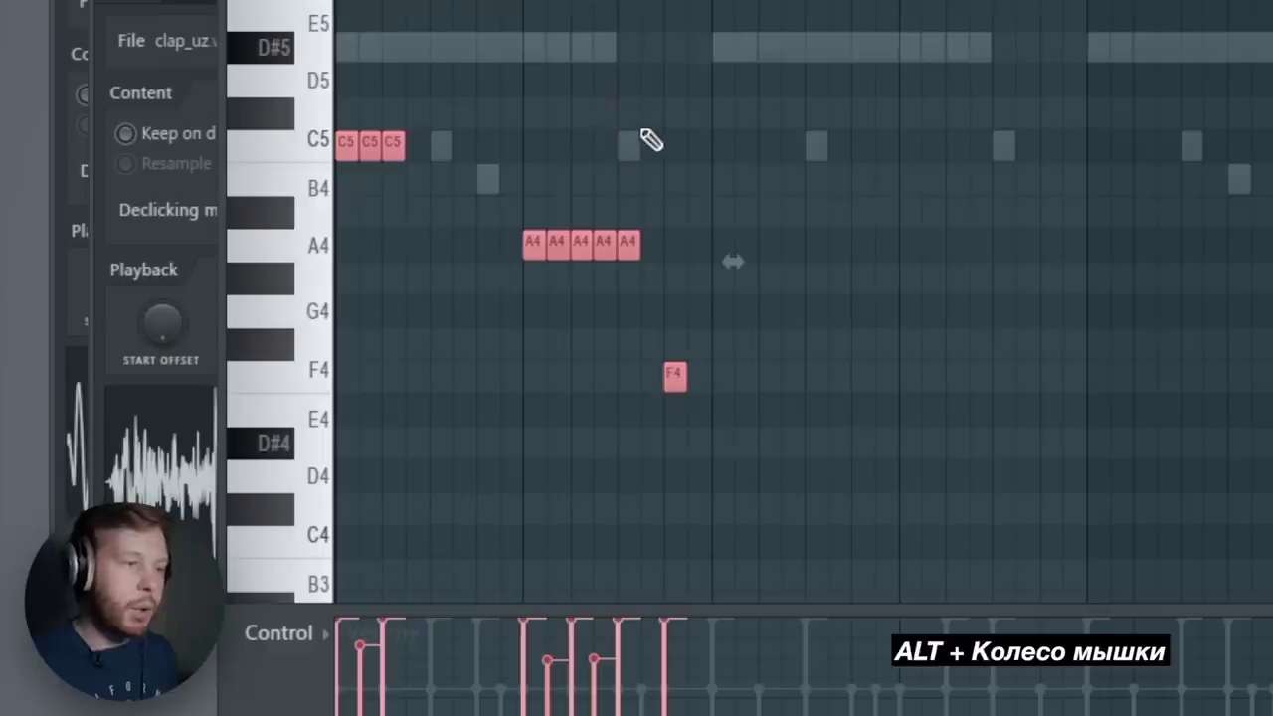
{"action": "scroll", "coordinate": [649, 141], "scroll_direction": "down", "scroll_amount": 6}
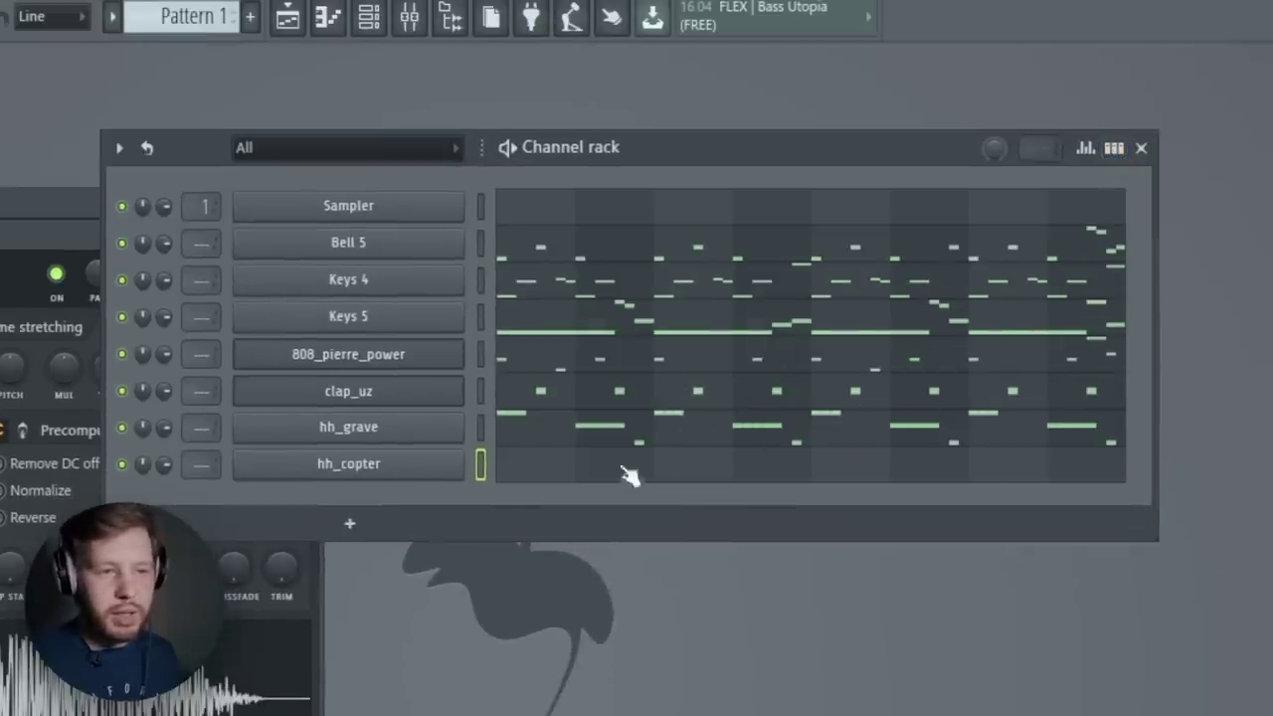
- Place hh_copter C5 notes on beats 2, 3 and 4 of bars 1 and 2, plus one half a beat after beat 4 of bar 2
{"action": "right_click", "coordinate": [321, 464]}
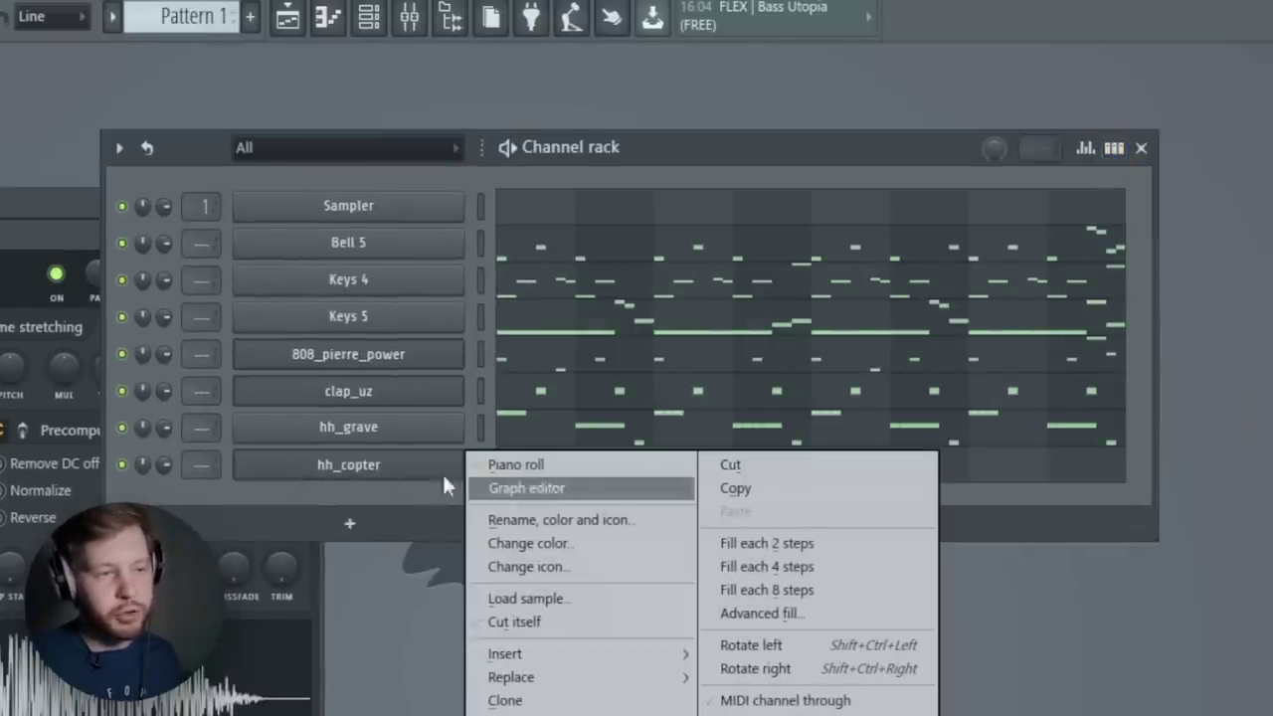
{"action": "left_click", "coordinate": [597, 470]}
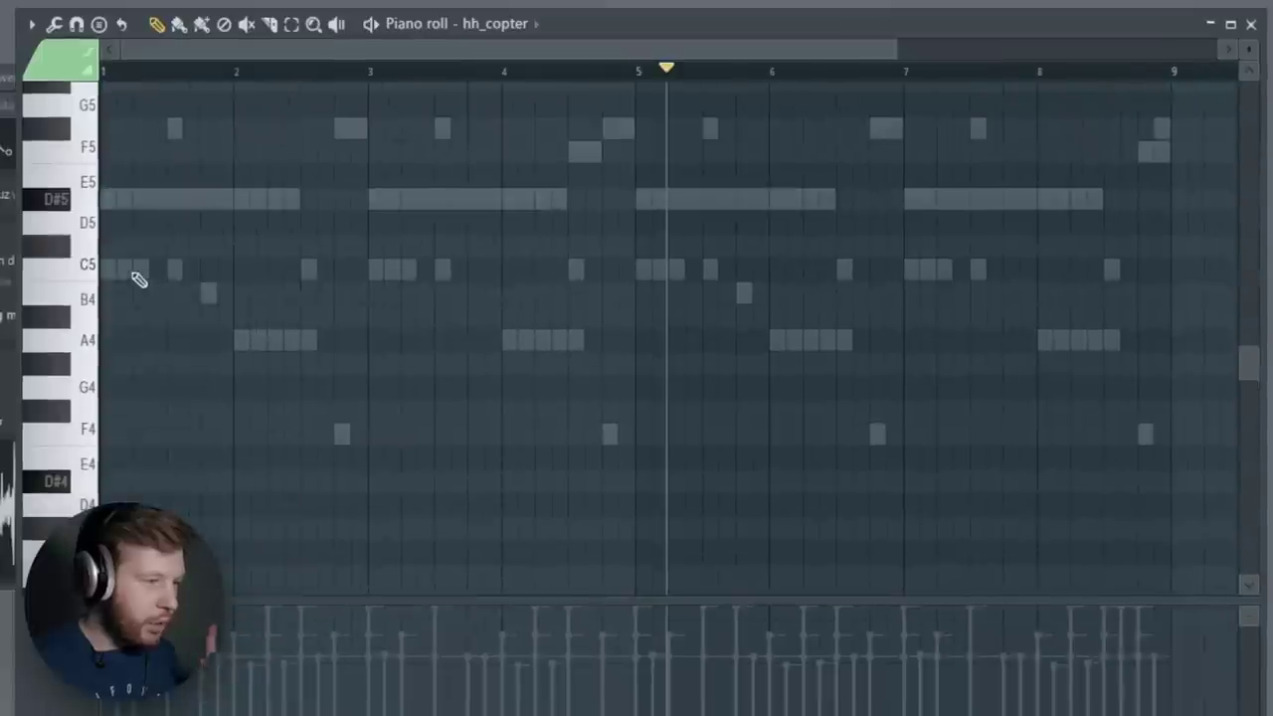
{"action": "left_click", "coordinate": [139, 270]}
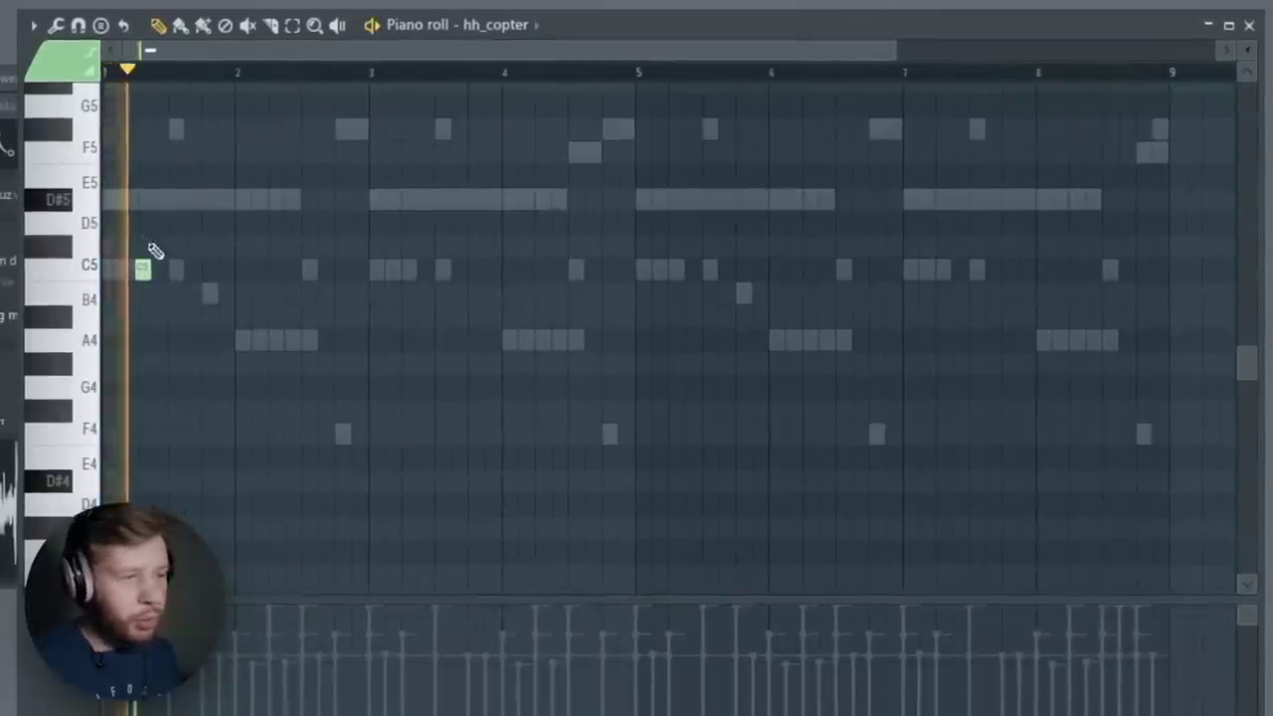
{"action": "left_click", "coordinate": [176, 268]}
{"action": "left_click", "coordinate": [209, 269]}
{"action": "left_click", "coordinate": [277, 268]}
{"action": "left_click", "coordinate": [310, 268]}
{"action": "left_click", "coordinate": [342, 268]}
{"action": "left_click", "coordinate": [359, 268]}
- Repeat the two-bar hh_copter pattern through all eight bars and play the beat
{"action": "key", "text": "ctrl+b"}
{"action": "key", "text": "ctrl+d"}
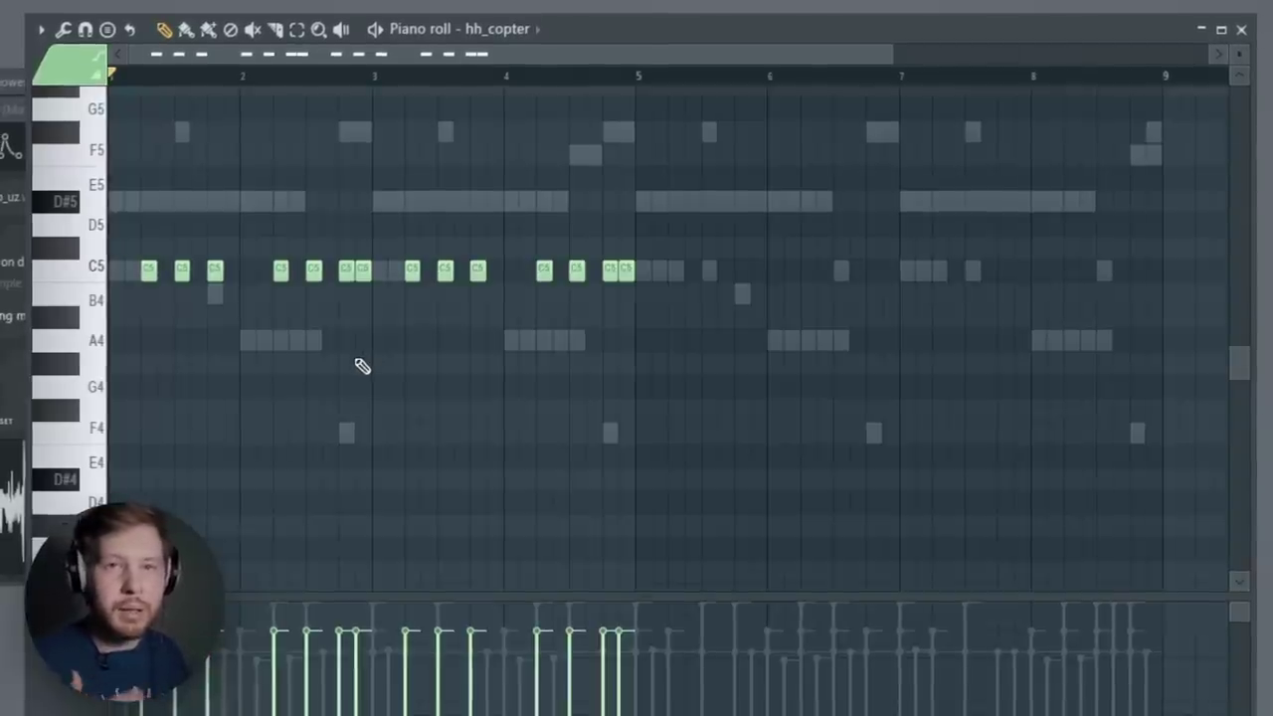
{"action": "key", "text": "space"}
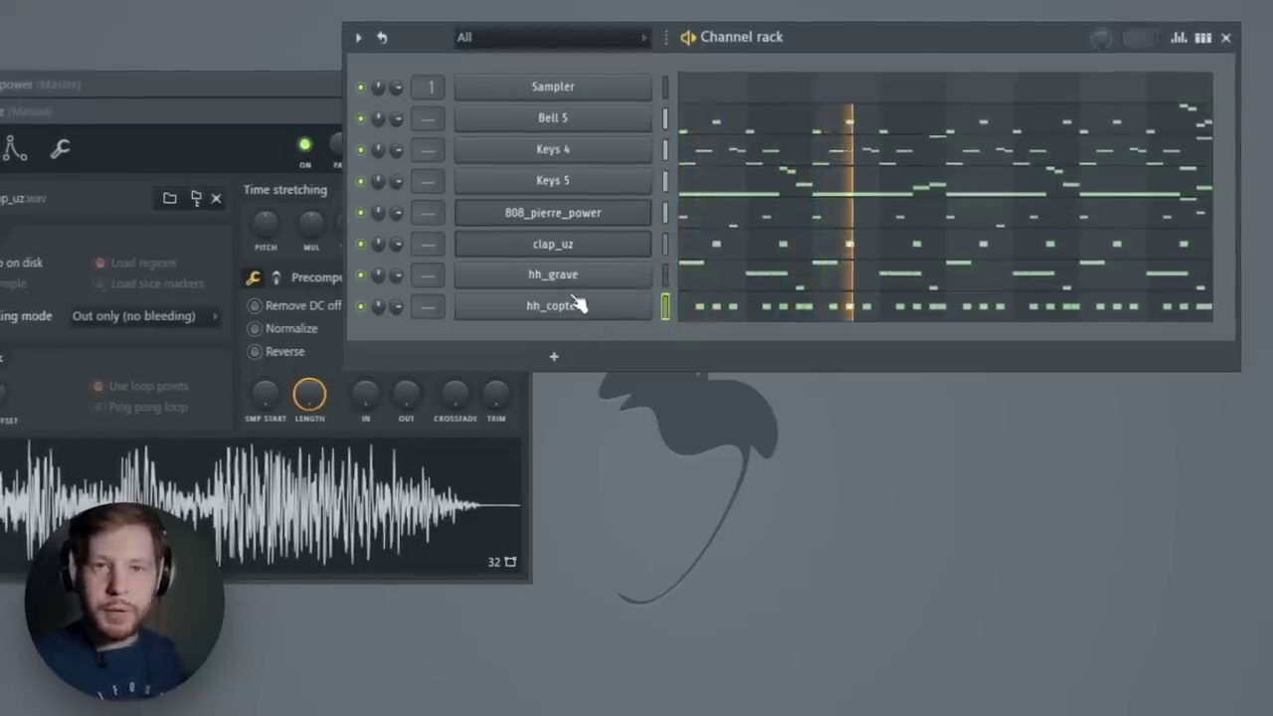
{"action": "key", "text": "space"}
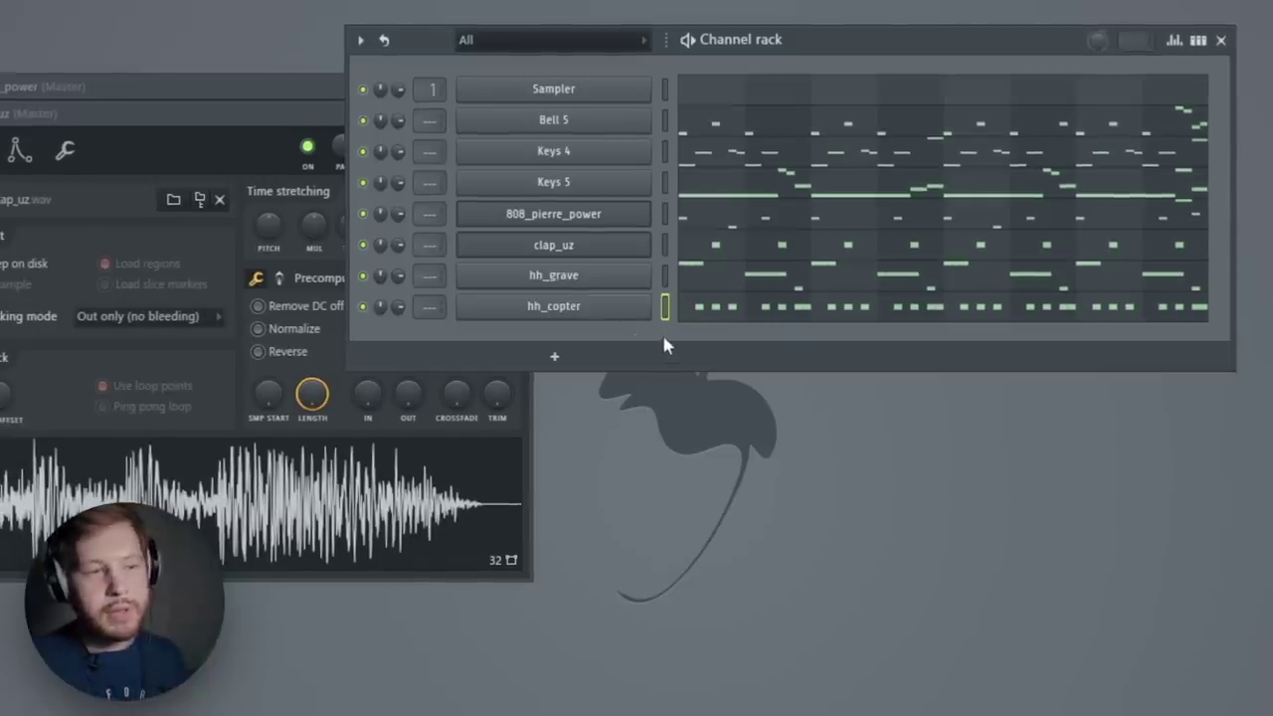
- Open the hh_copter sample settings, fade out its tail with the Out precomputed effect, and listen to the result
{"action": "left_click", "coordinate": [587, 306]}
{"action": "left_click_drag", "start_coordinate": [493, 241], "coordinate": [781, 195]}
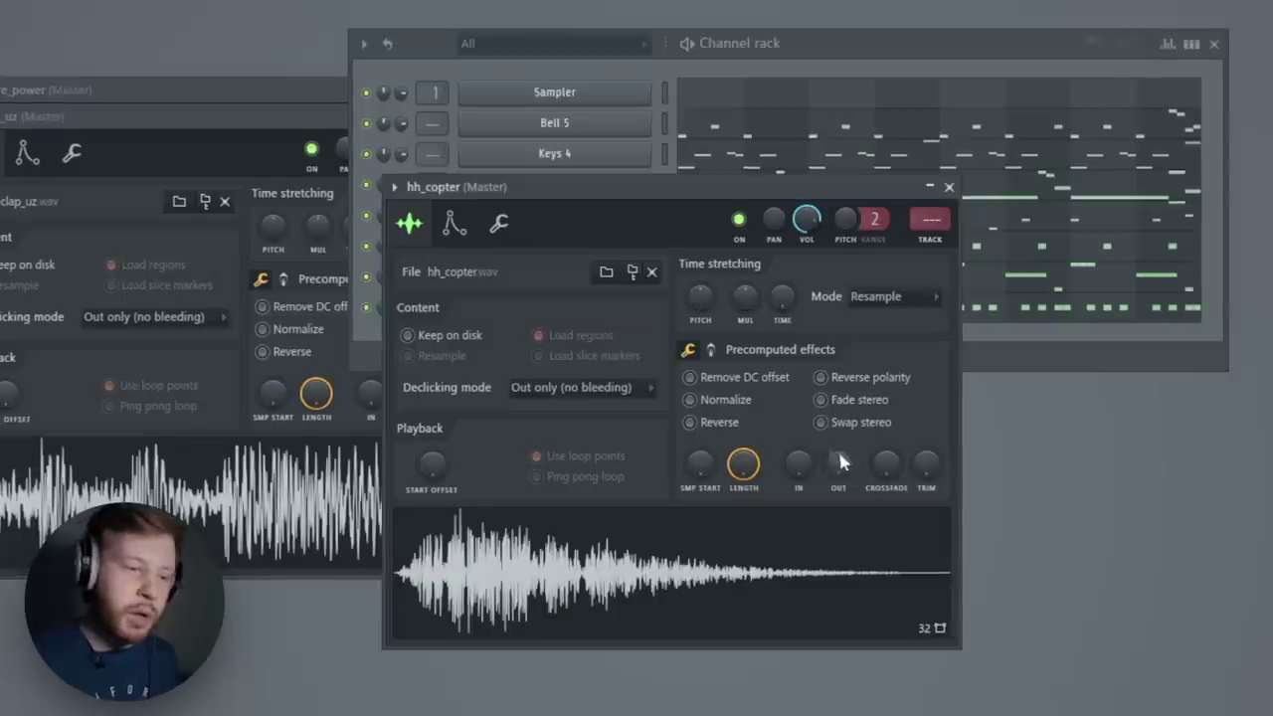
{"action": "left_click_drag", "start_coordinate": [840, 456], "coordinate": [840, 406]}
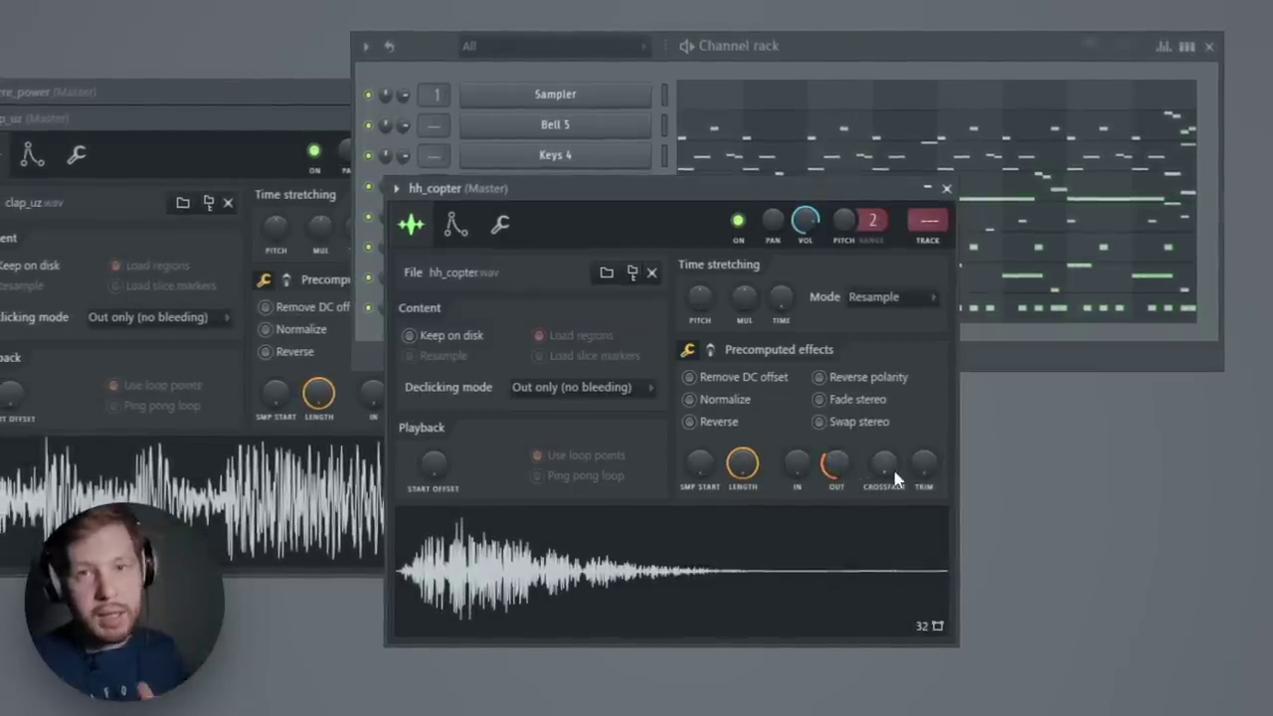
{"action": "key", "text": "space"}
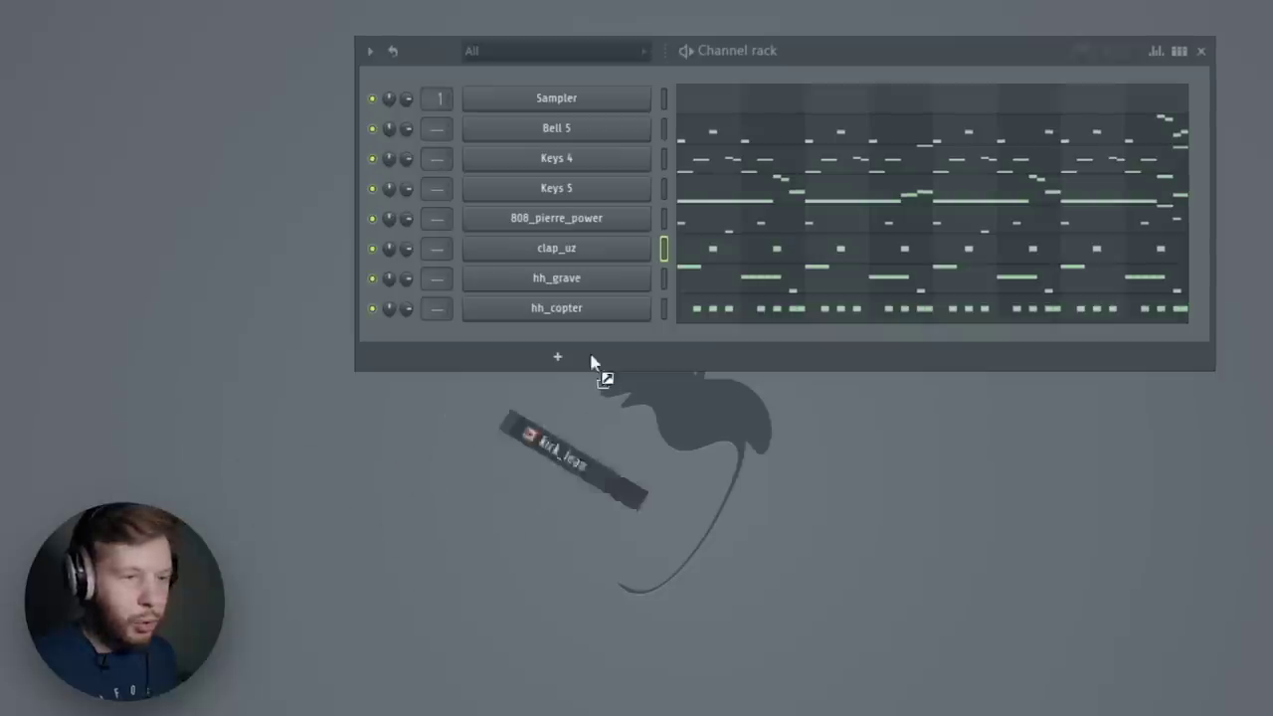
- Add the kick_lean sample as a channel and place C5 kicks on bar 1 beat 1 and bar 2 beats 2, 3.5 and 4
{"action": "left_click_drag", "start_coordinate": [603, 375], "coordinate": [587, 348]}
{"action": "key", "text": "F7"}
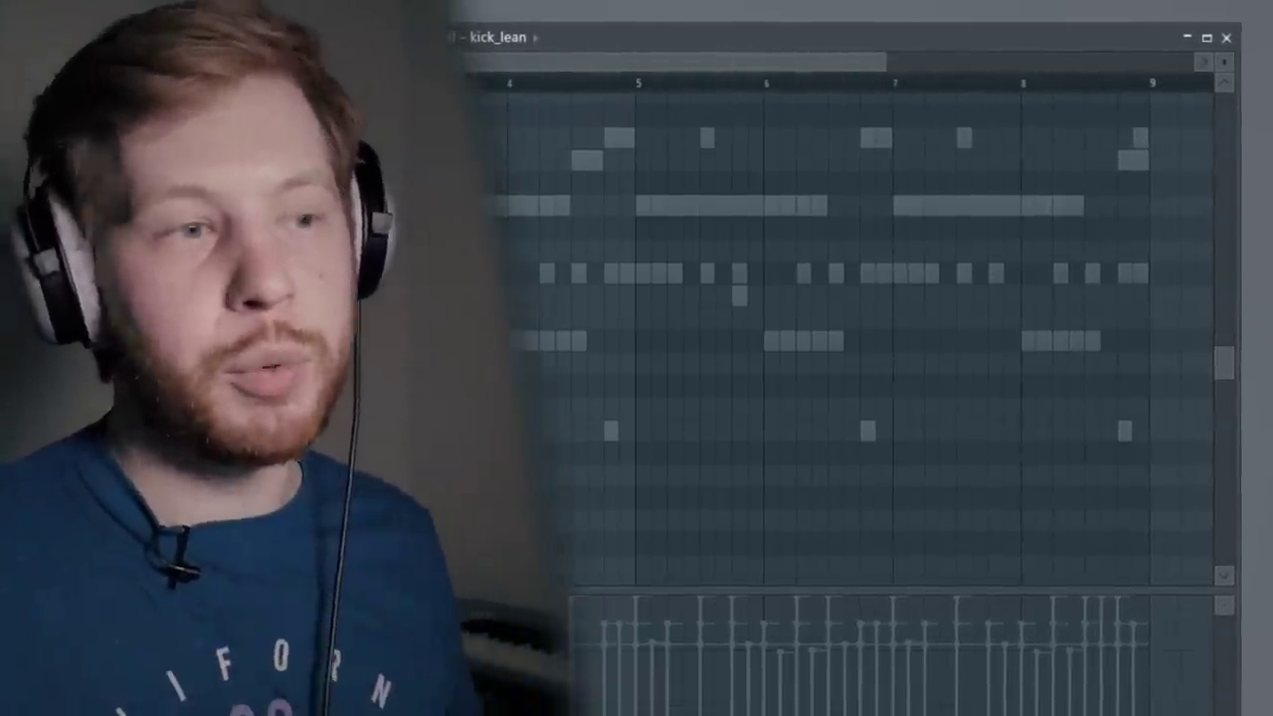
{"action": "key", "text": "space"}
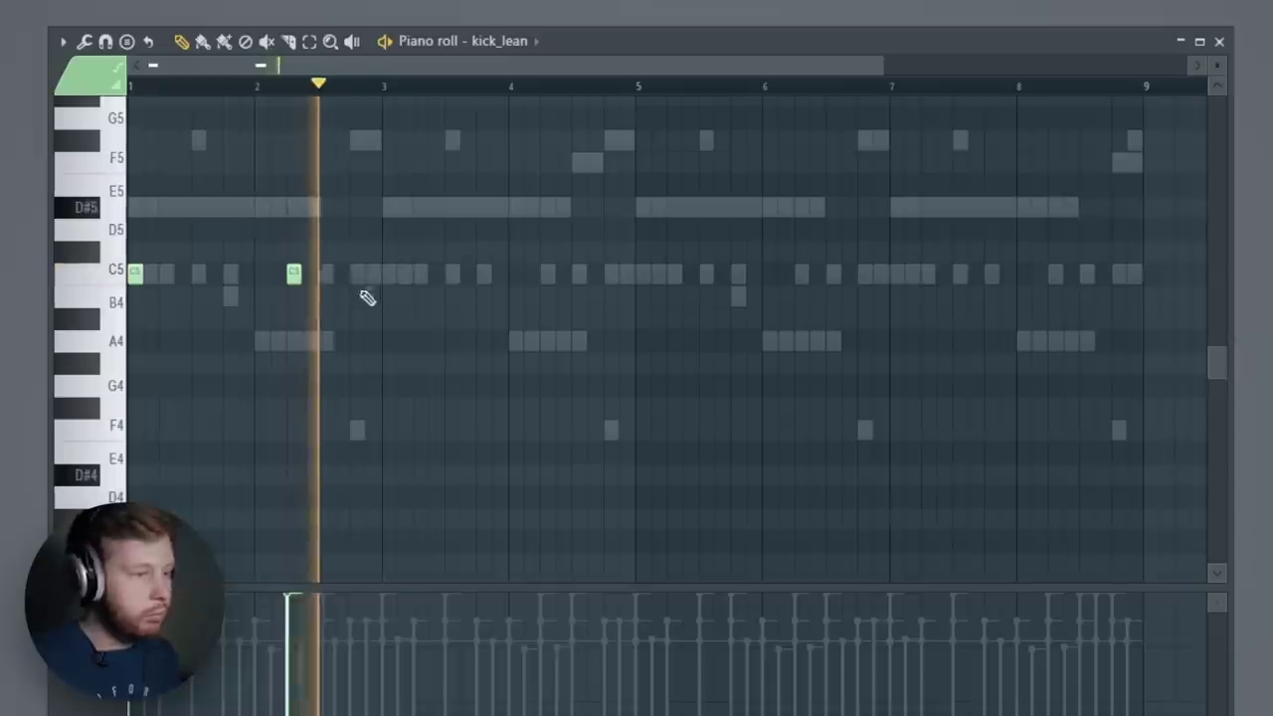
{"action": "key", "text": "space"}
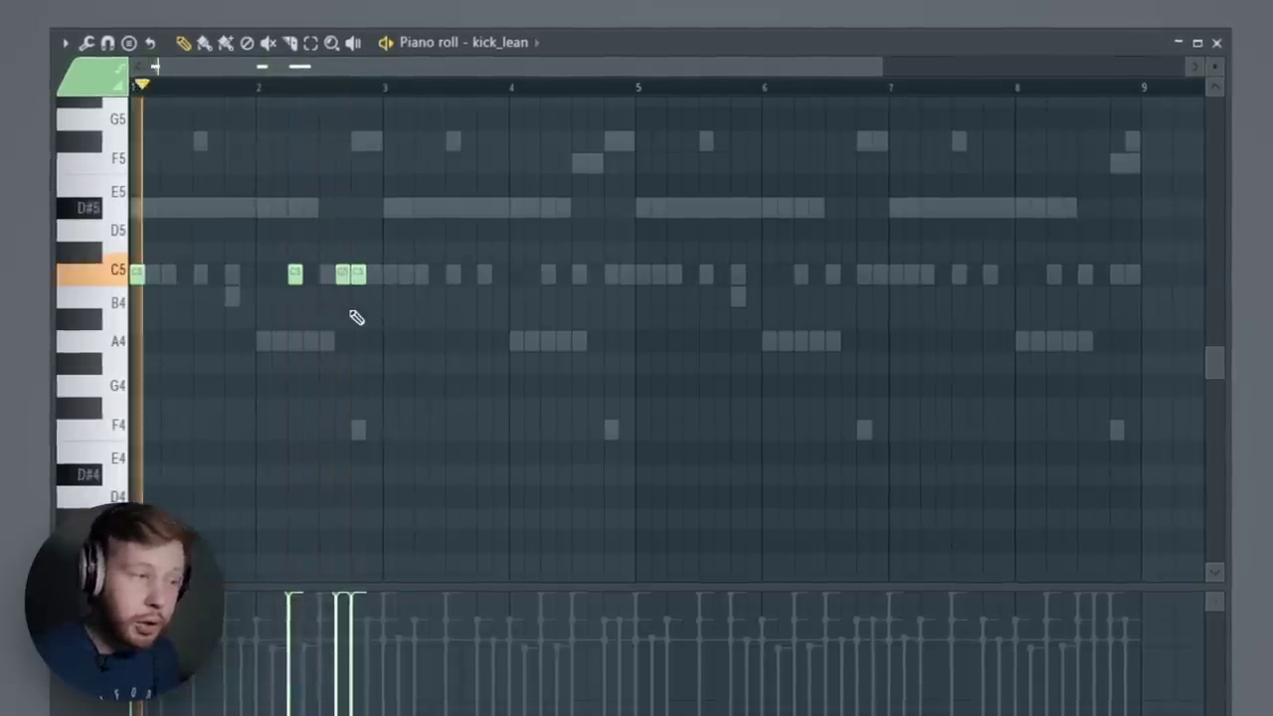
{"action": "key", "text": "space"}
{"action": "key", "text": "space"}
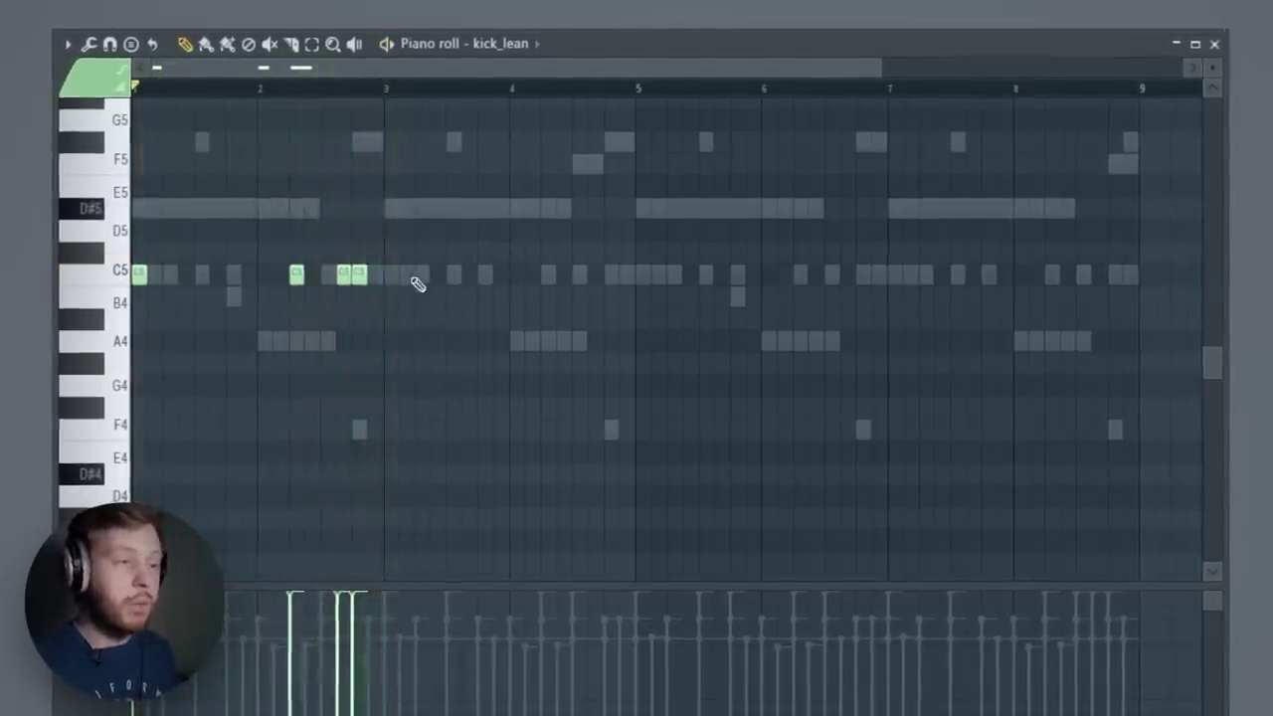
- Repeat the kick pattern through eight bars, leaving out the beat 3.5 kick in bars 4 and 8, and play it
{"action": "key", "text": "ctrl+a"}
{"action": "key", "text": "ctrl+b"}
{"action": "key", "text": "ctrl+d"}
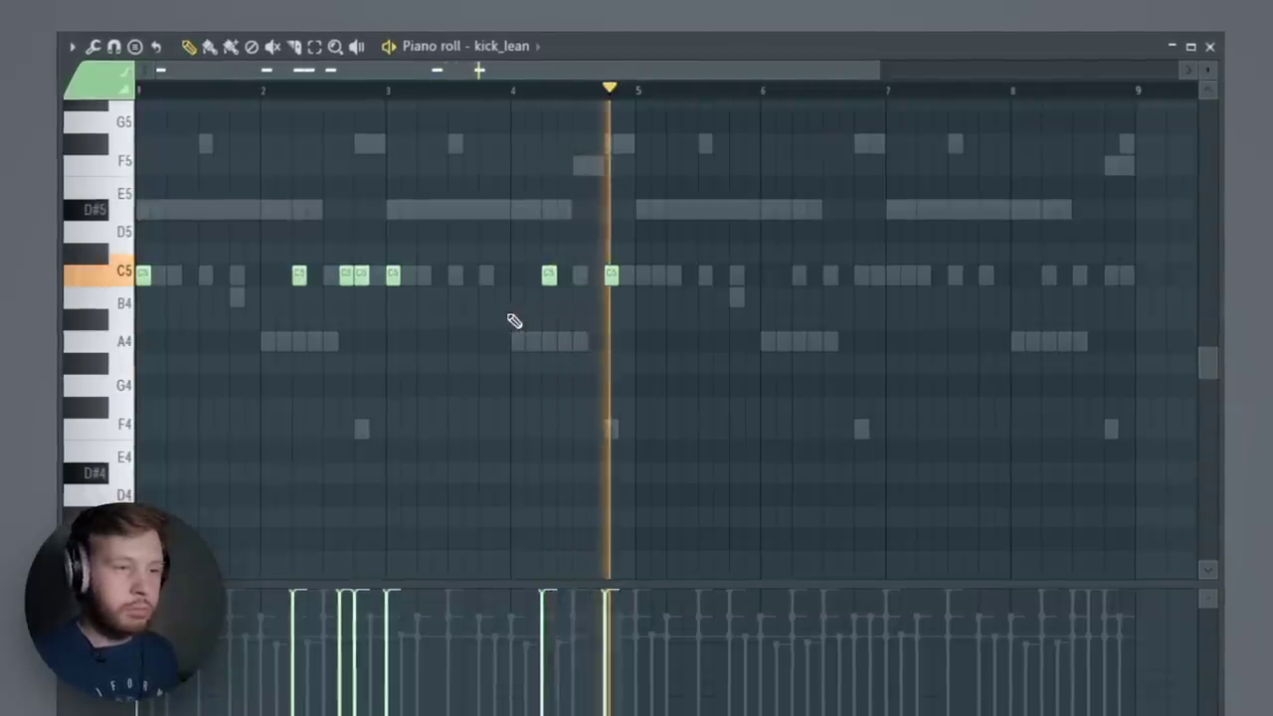
{"action": "key", "text": "space"}
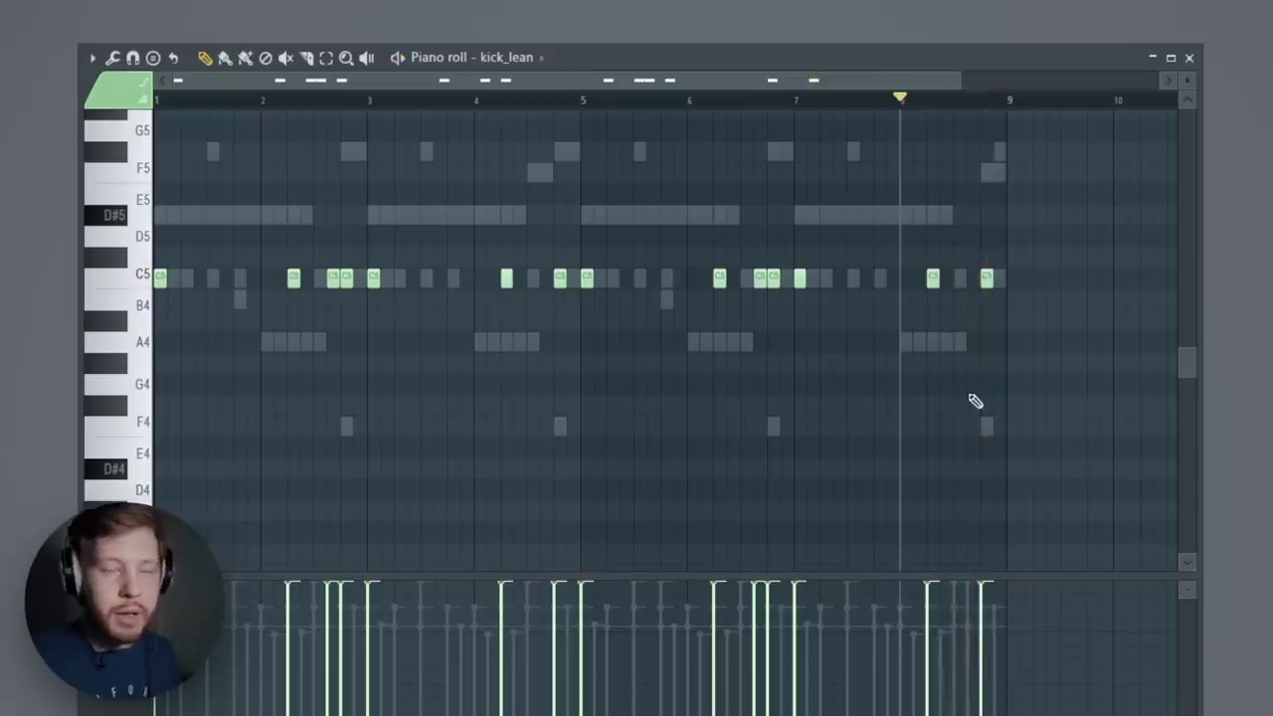
- Add C5 kick_lean notes on beats 3 and 3.5 of bar 8
{"action": "scroll", "coordinate": [1010, 369], "scroll_direction": "up", "scroll_amount": 3}
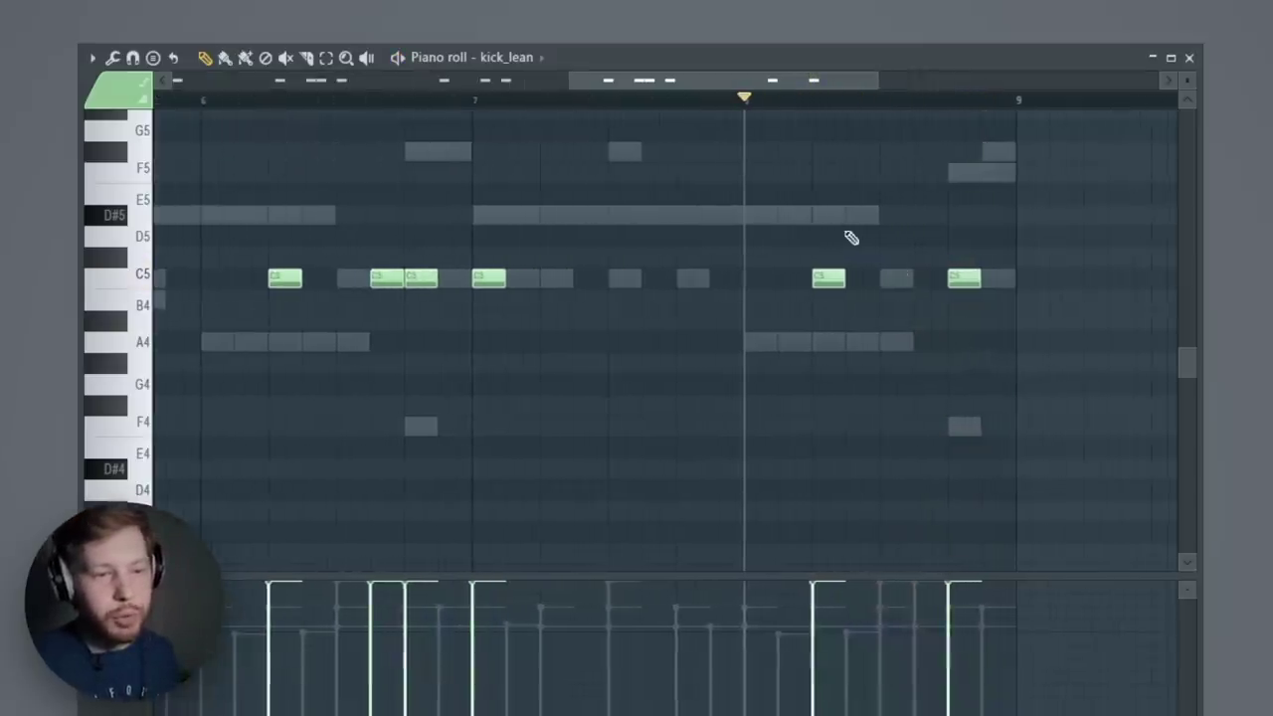
{"action": "left_click", "coordinate": [930, 278]}
{"action": "key", "text": "space"}
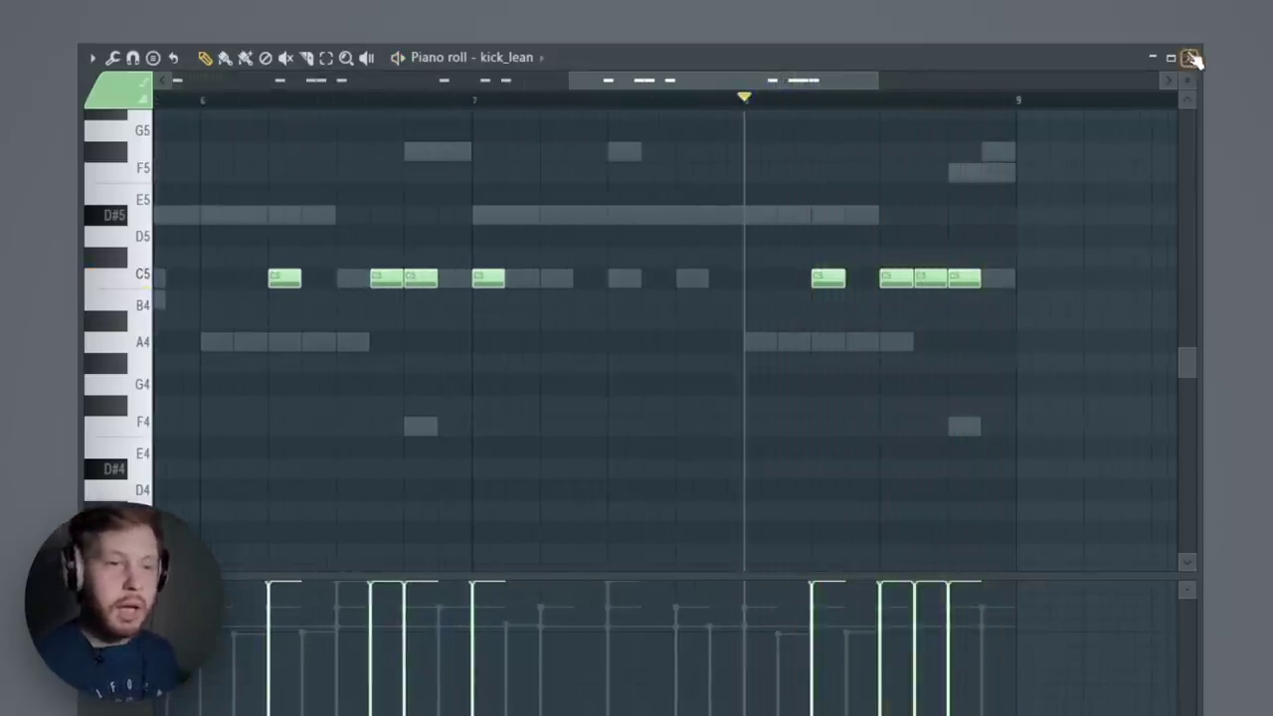
- Close the kick_lean piano roll and open the channel's sample settings to examine the precomputed effects
{"action": "left_click", "coordinate": [1191, 57]}
{"action": "left_click", "coordinate": [587, 344]}
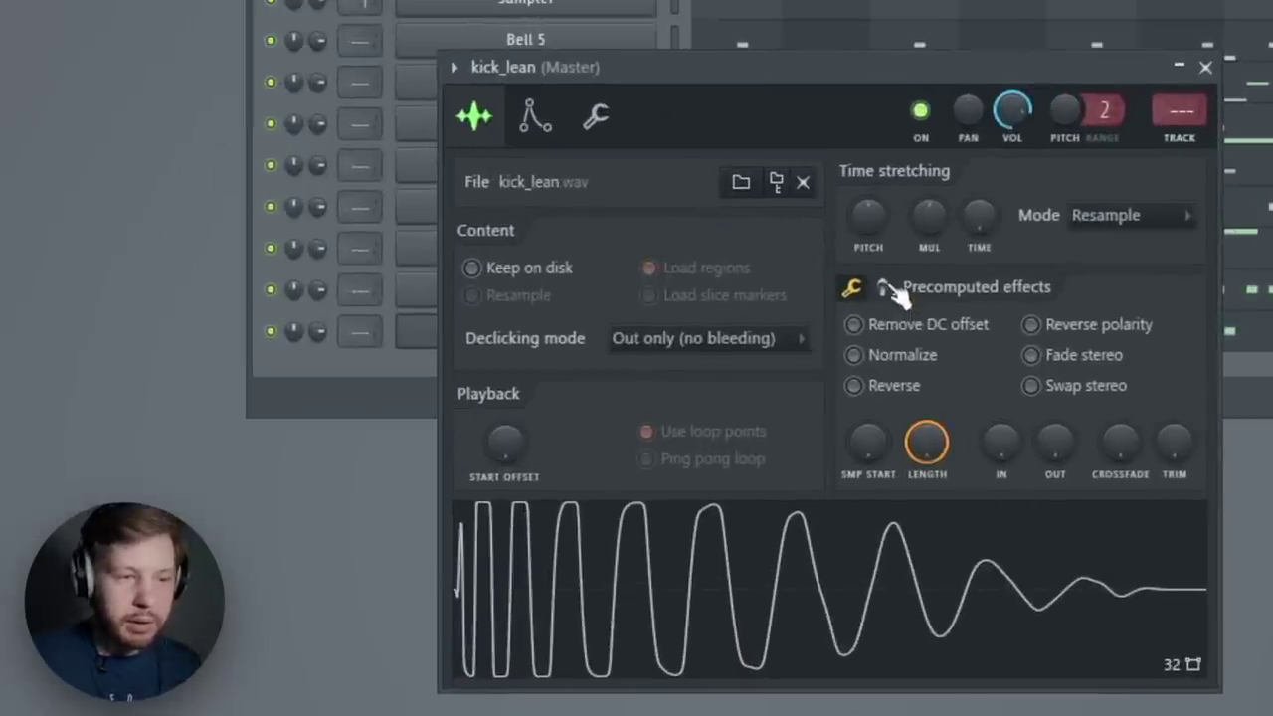
{"action": "left_click", "coordinate": [884, 288]}
{"action": "left_click_drag", "start_coordinate": [878, 328], "coordinate": [880, 328]}
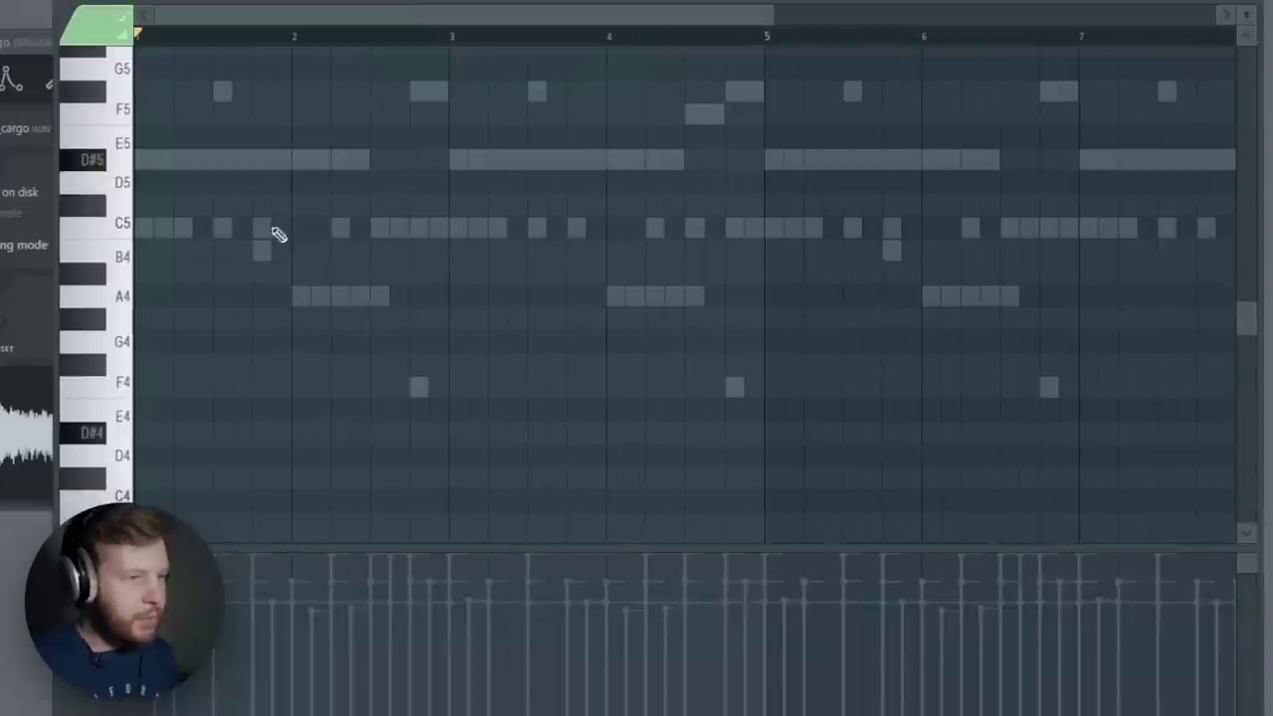
- Place oh_cargo C5 notes on beat 4 of bars 1, 3, 5 and 7 and play the beat
{"action": "left_click", "coordinate": [262, 228]}
{"action": "key", "text": "space"}
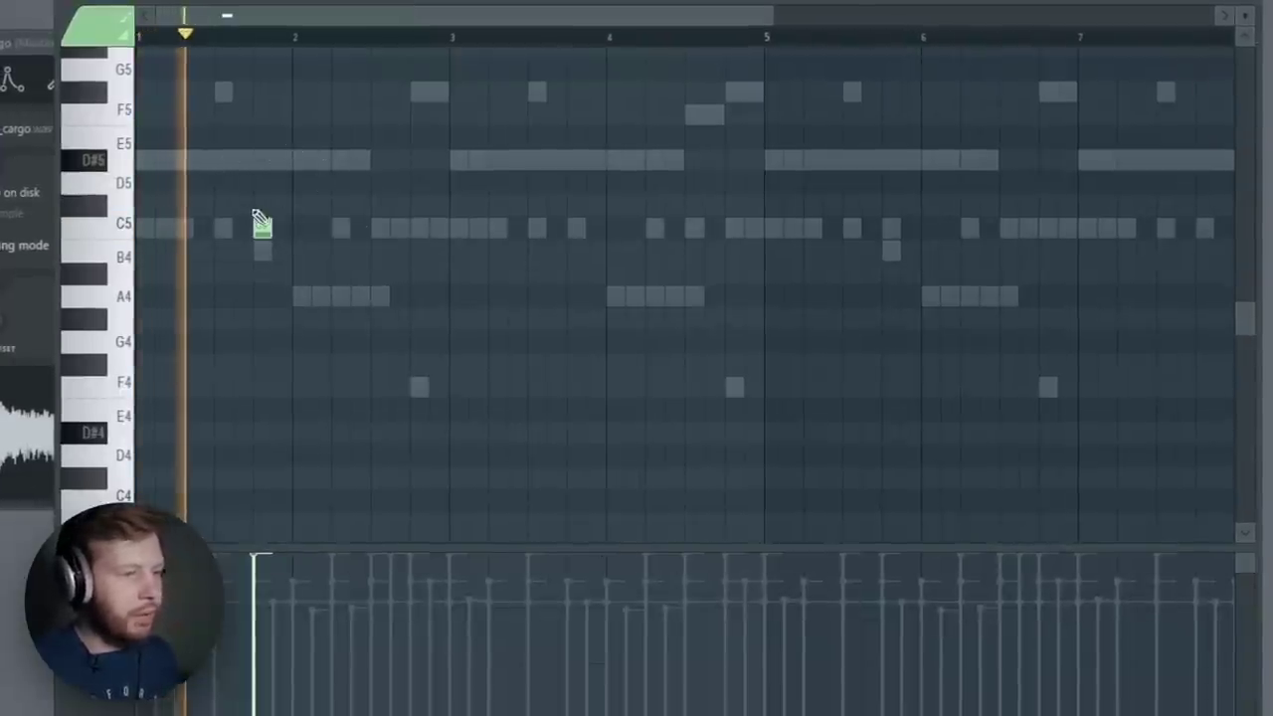
{"action": "left_click", "coordinate": [574, 229]}
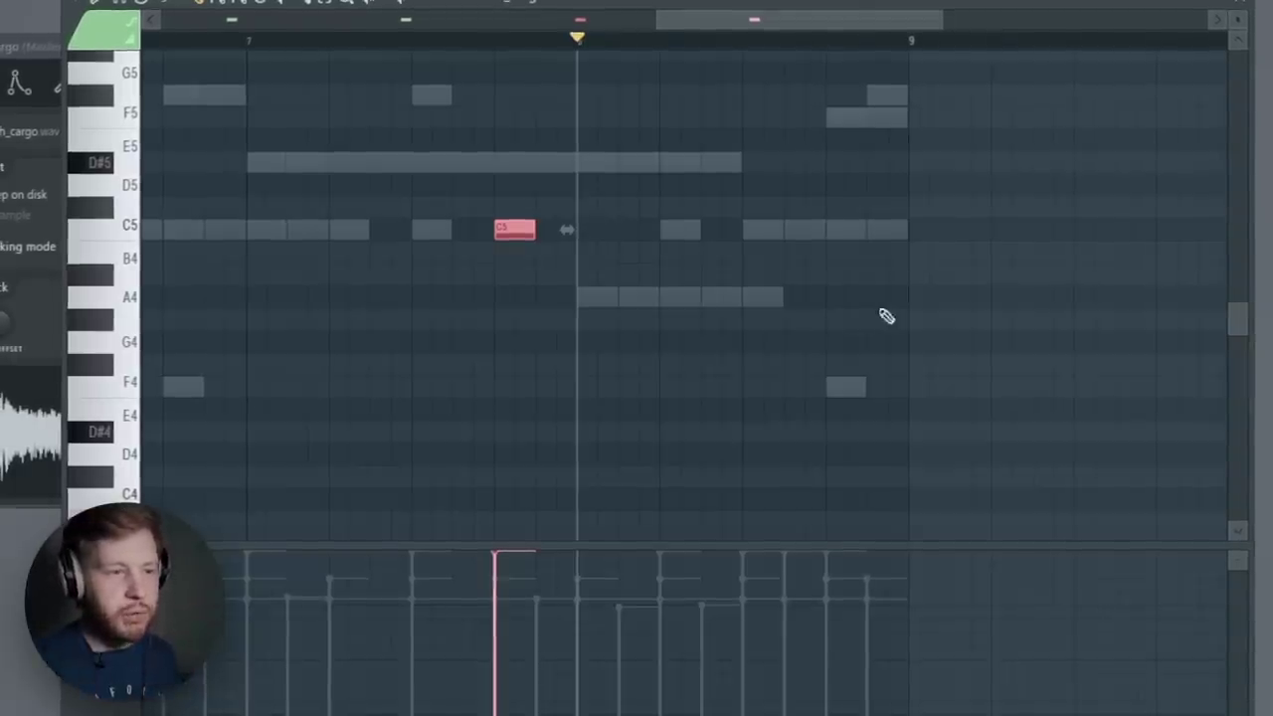
- Add three consecutive half-beat oh_cargo C5 notes starting on beat 3 of bar 8 and listen to the fill
{"action": "left_click", "coordinate": [762, 231]}
{"action": "left_click", "coordinate": [803, 227]}
{"action": "left_click", "coordinate": [830, 230]}
{"action": "key", "text": "space"}
{"action": "key", "text": "space"}
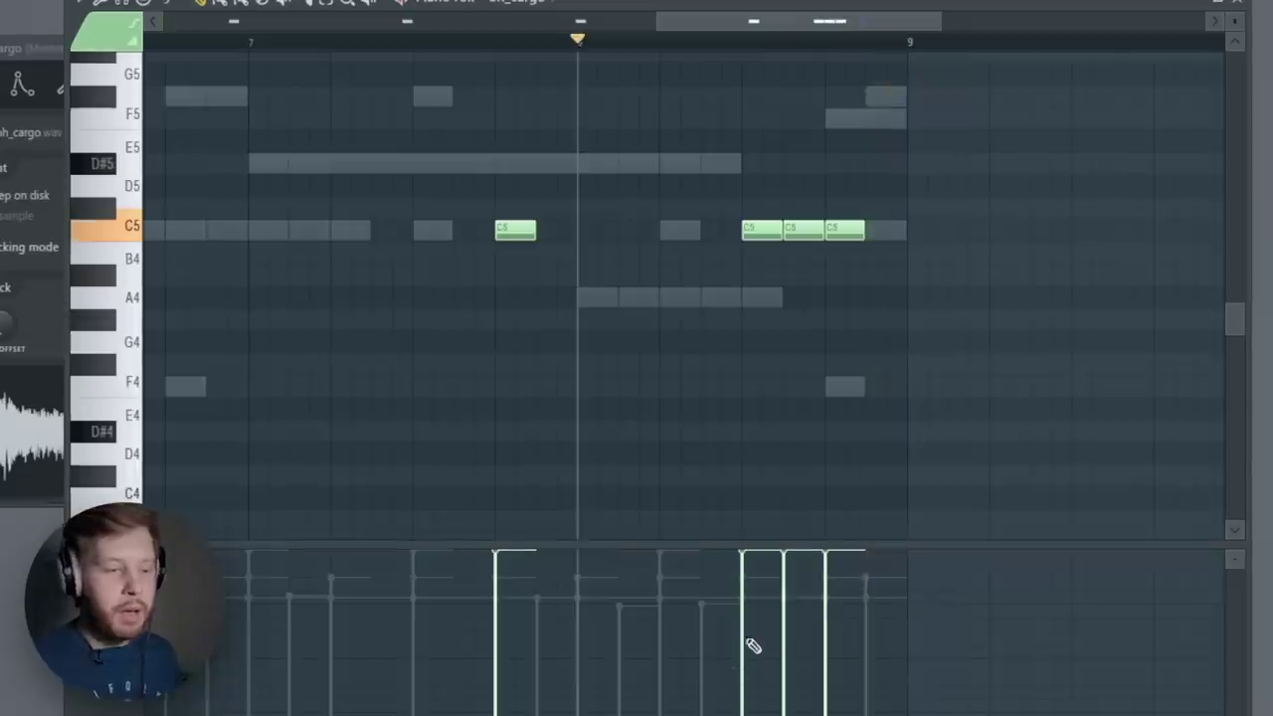
- Ramp the velocities of the three bar 8 oh_cargo notes upward and fade out the sample with the Out effect
{"action": "left_click", "coordinate": [744, 635]}
{"action": "left_click_drag", "start_coordinate": [750, 640], "coordinate": [825, 577]}
{"action": "key", "text": "space"}
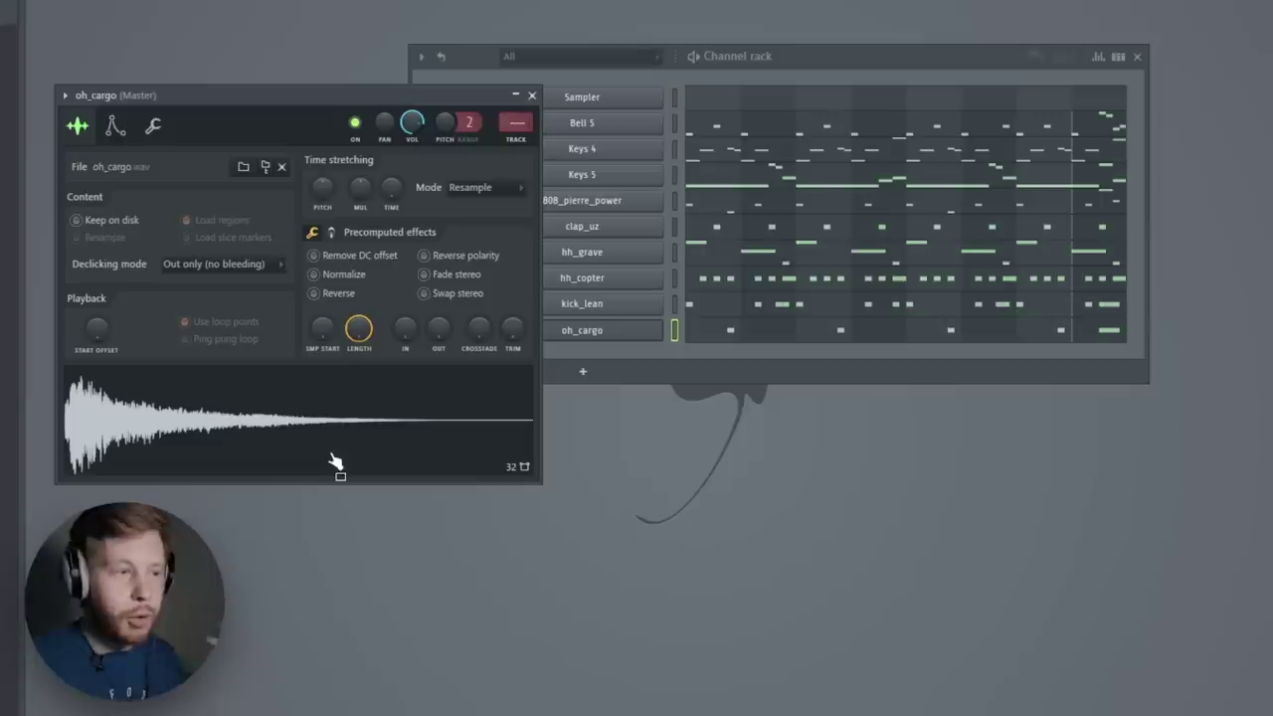
{"action": "left_click_drag", "start_coordinate": [438, 328], "coordinate": [439, 279]}
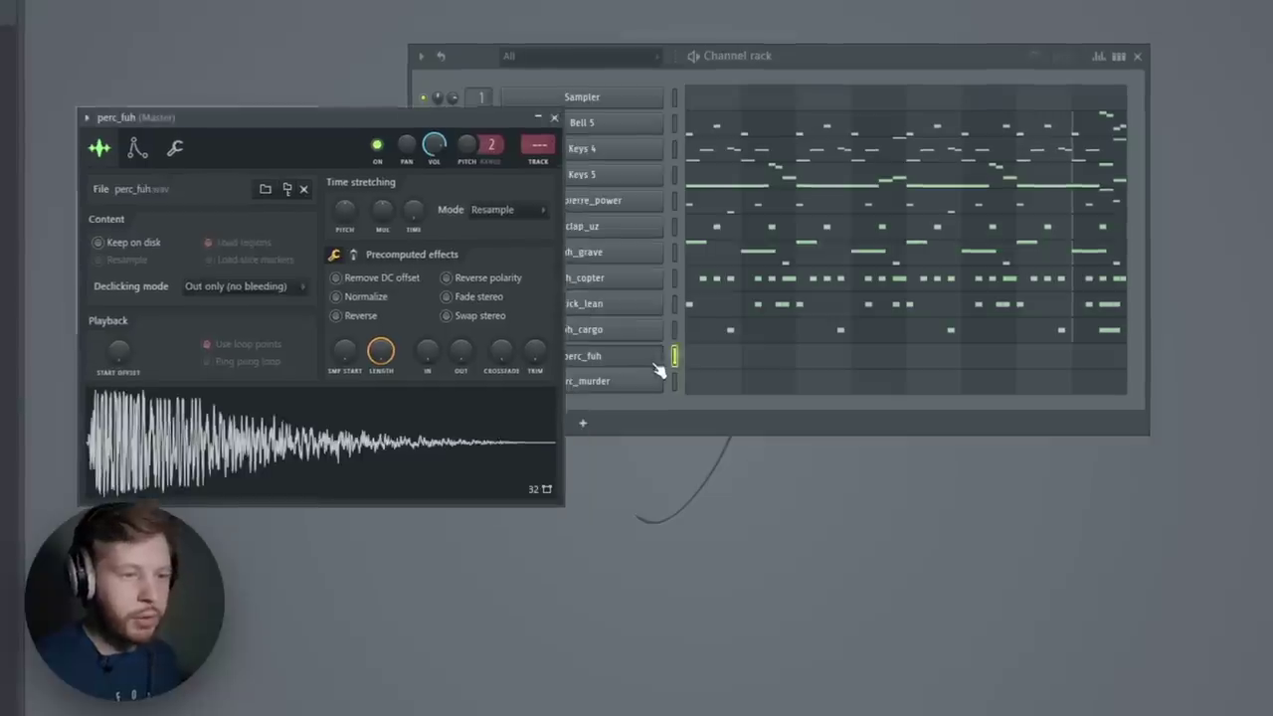
- Open the perc_murder piano roll and place C5 notes on beat 2 of bar 1 and beat 4 of bar 2
{"action": "left_click", "coordinate": [674, 380]}
{"action": "left_click", "coordinate": [674, 356]}
{"action": "left_click", "coordinate": [674, 381]}
{"action": "left_click", "coordinate": [699, 386]}
{"action": "mouse_move", "coordinate": [391, 302]}
{"action": "left_mouse_down"}
{"action": "mouse_move", "coordinate": [388, 286]}
{"action": "mouse_move", "coordinate": [271, 242]}
{"action": "mouse_move", "coordinate": [289, 246]}
{"action": "left_mouse_up"}
{"action": "key", "text": "space"}
{"action": "left_click", "coordinate": [721, 247]}
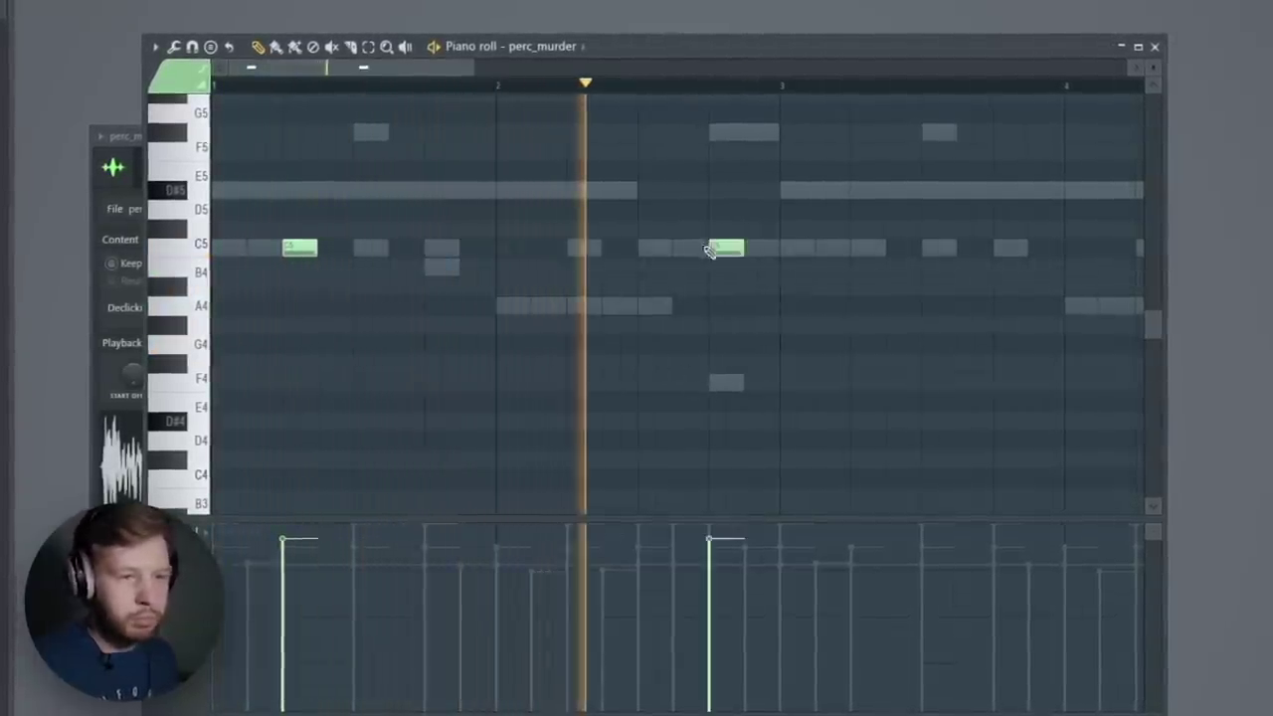
- Select the first two bars of perc_murder and repeat them through all eight bars
{"action": "scroll", "coordinate": [441, 181], "scroll_direction": "down", "scroll_amount": 2}
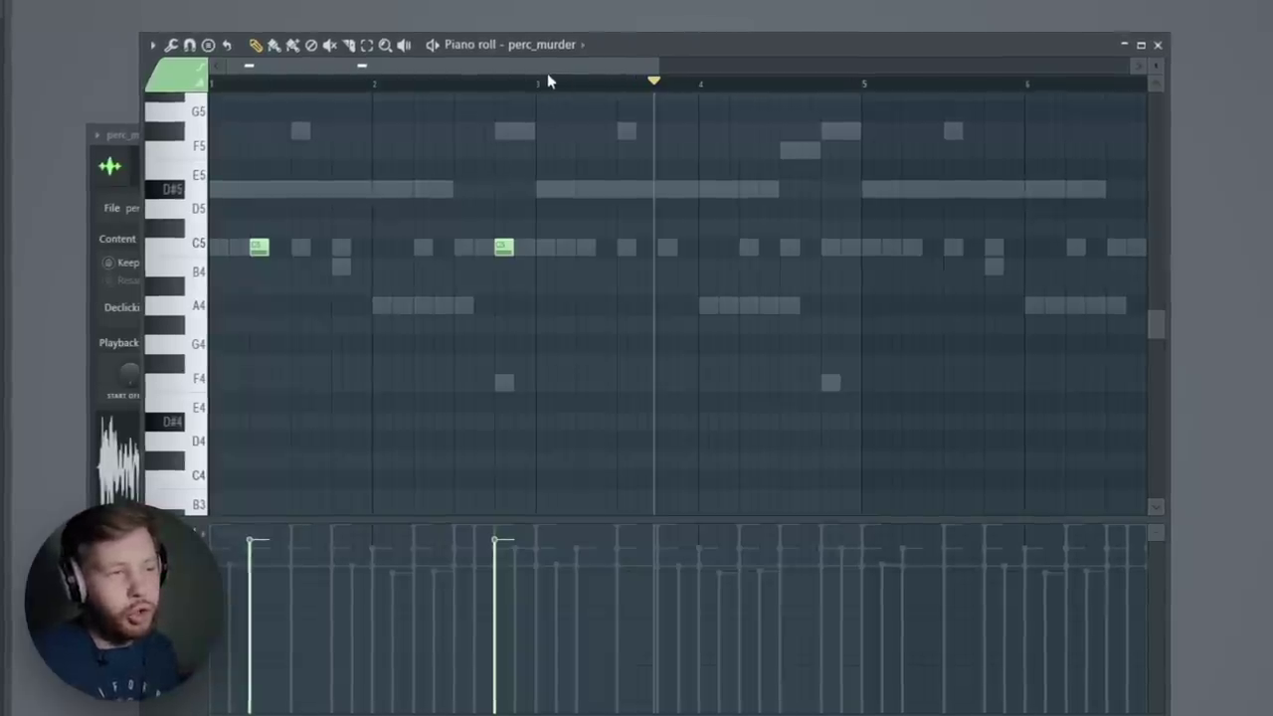
{"action": "left_click_drag", "start_coordinate": [537, 85], "coordinate": [211, 84]}
{"action": "key", "text": "ctrl+b"}
{"action": "key", "text": "ctrl+b"}
{"action": "scroll", "coordinate": [433, 330], "scroll_direction": "down", "scroll_amount": 2}
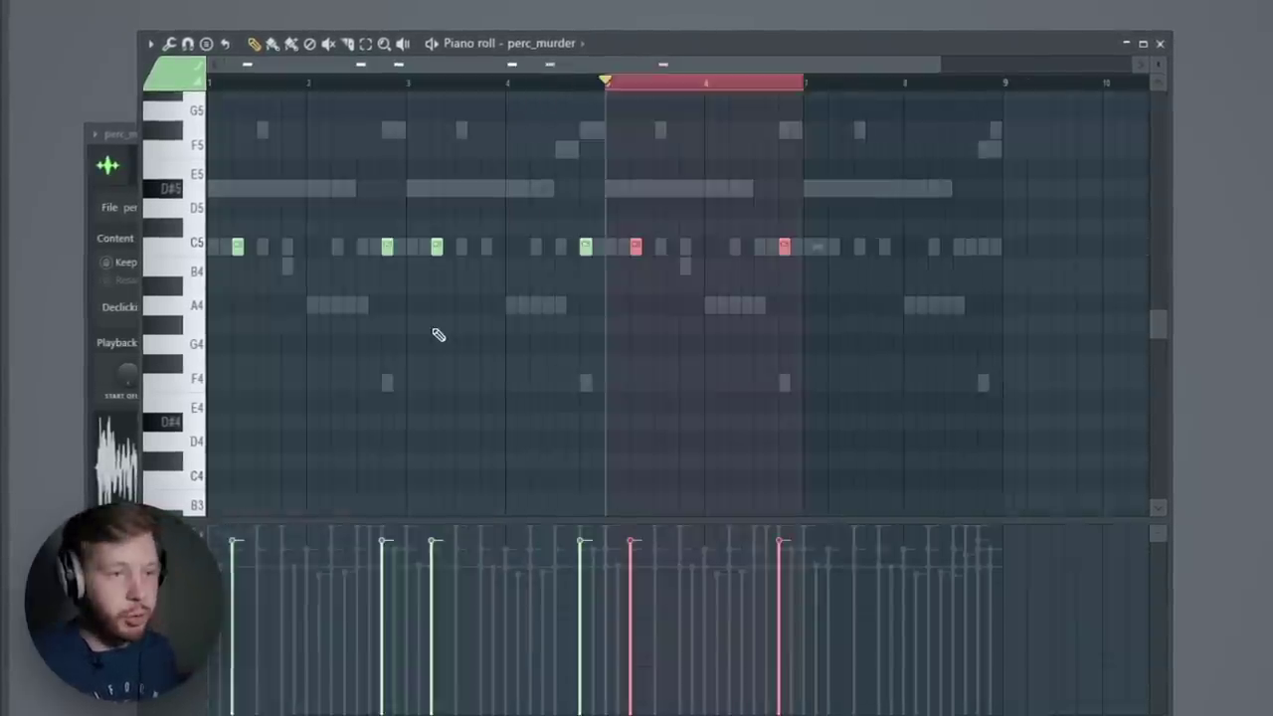
{"action": "key", "text": "ctrl+b"}
{"action": "key", "text": "space"}
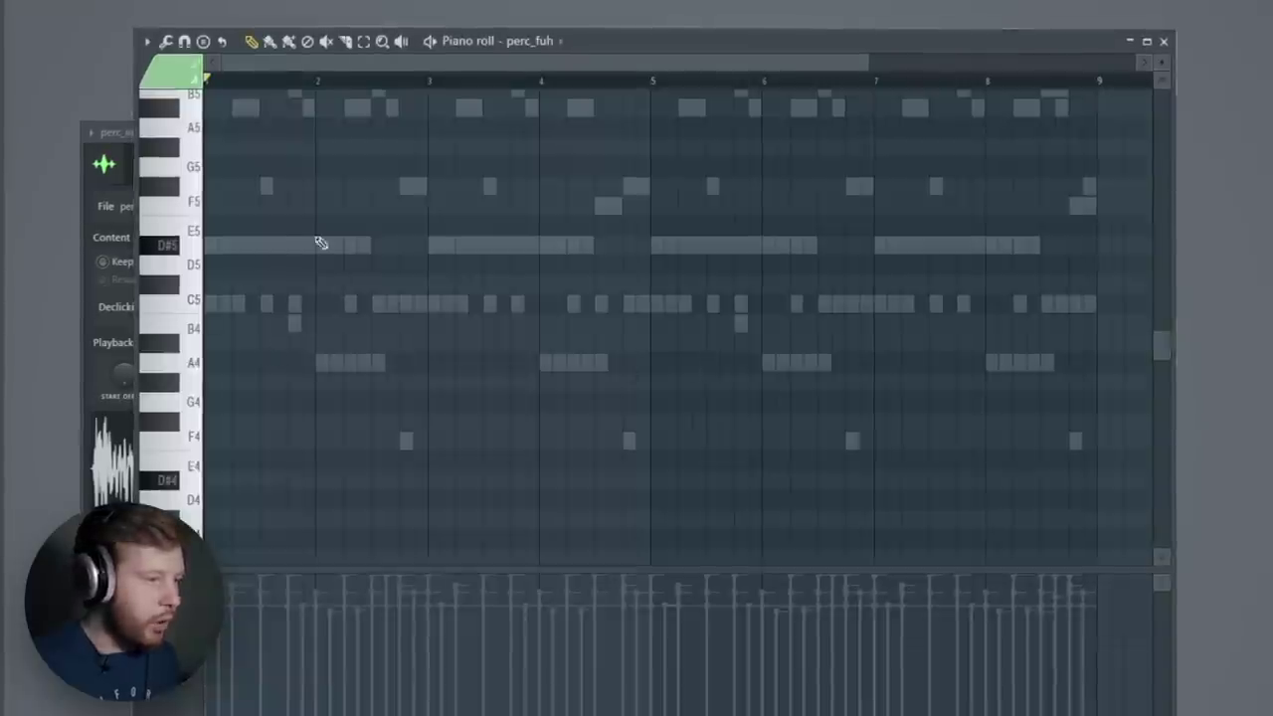
- Place two consecutive perc_fuh C5 notes from beat 3 of bar 1 and lower the first one's velocity
{"action": "left_click", "coordinate": [259, 313]}
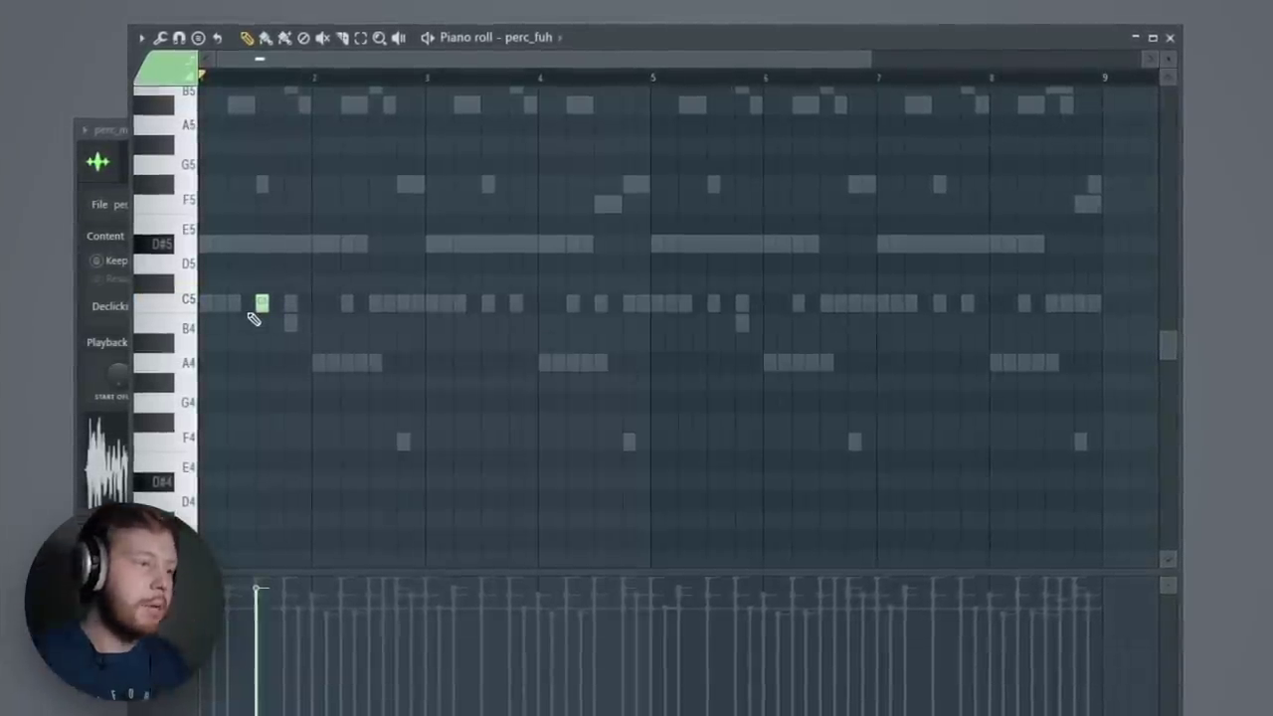
{"action": "key", "text": "space"}
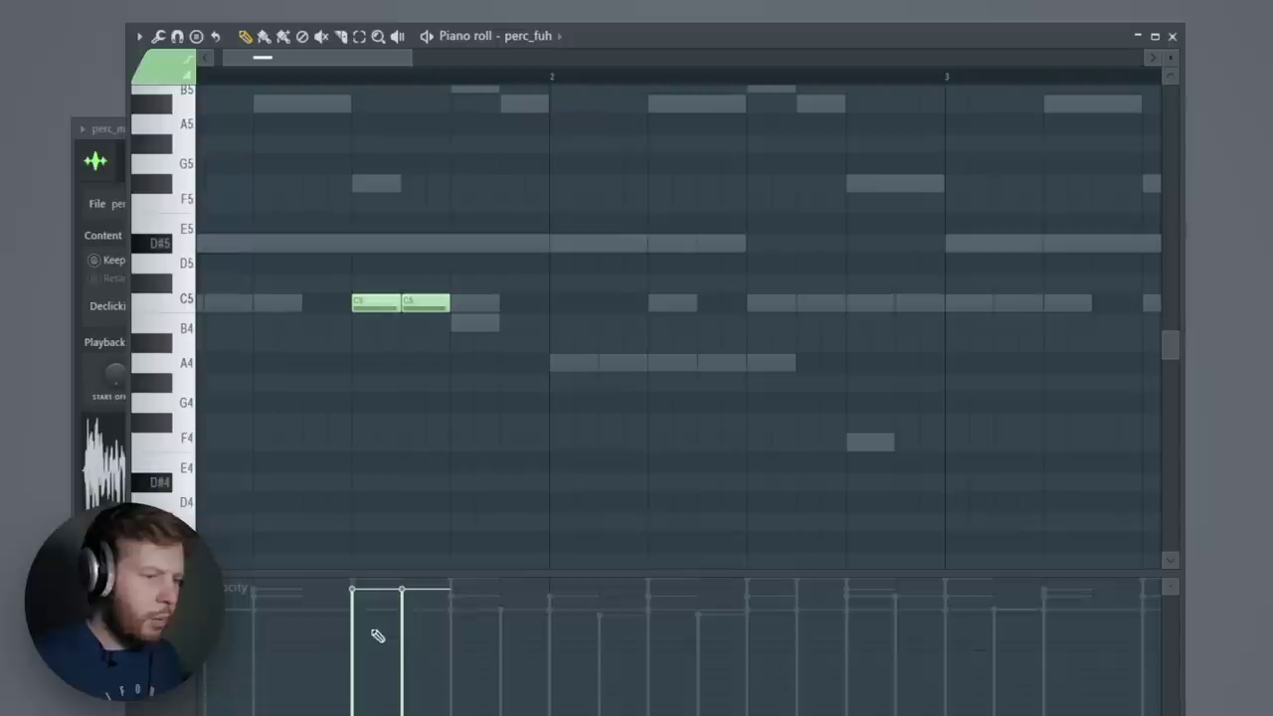
{"action": "mouse_move", "coordinate": [372, 629]}
{"action": "left_mouse_down"}
{"action": "mouse_move", "coordinate": [362, 625]}
{"action": "mouse_move", "coordinate": [368, 643]}
{"action": "left_mouse_up"}
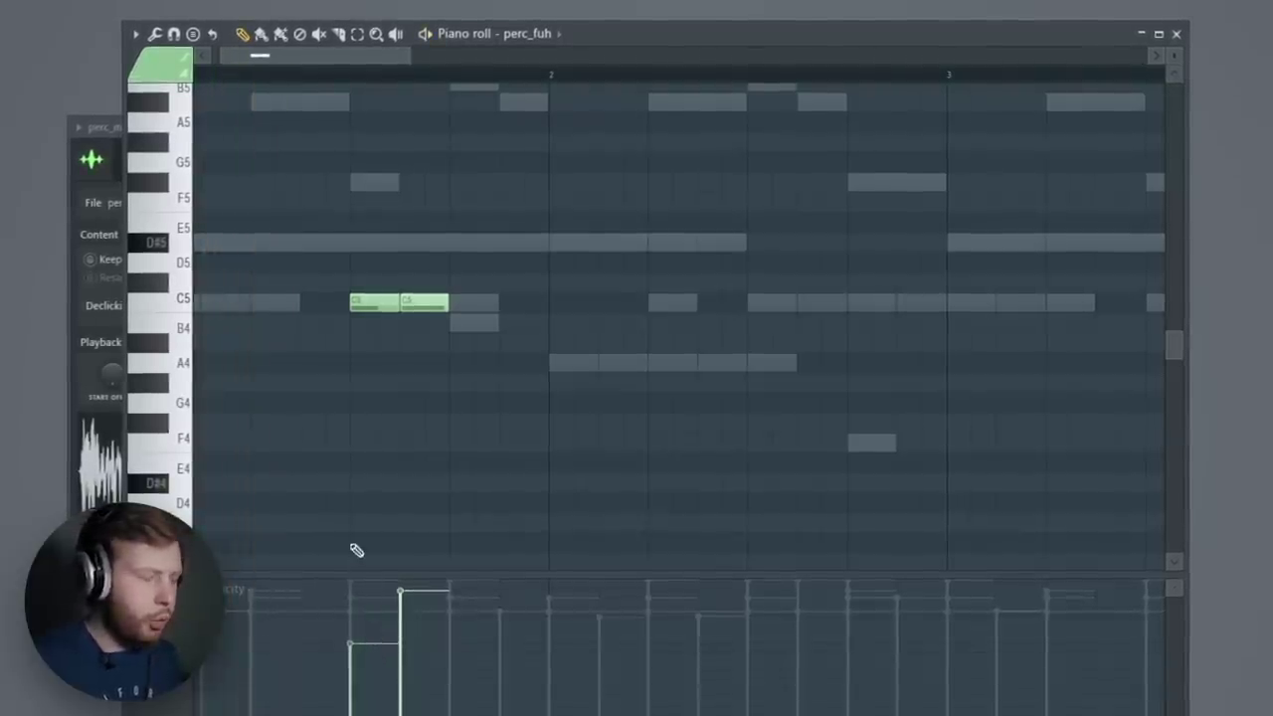
- Bring up the channel rack with note previews for every channel
{"action": "scroll", "coordinate": [322, 421], "scroll_direction": "down", "scroll_amount": 3}
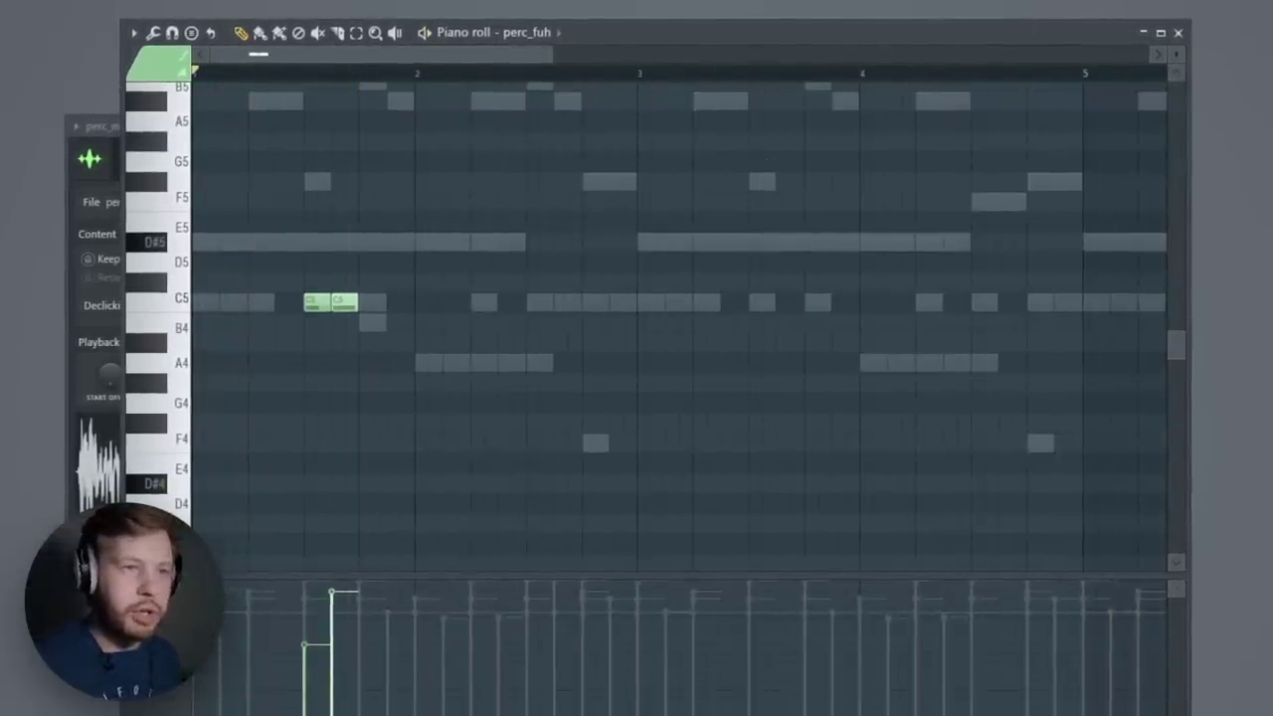
{"action": "key", "text": "F6"}
{"action": "left_click", "coordinate": [1149, 37]}
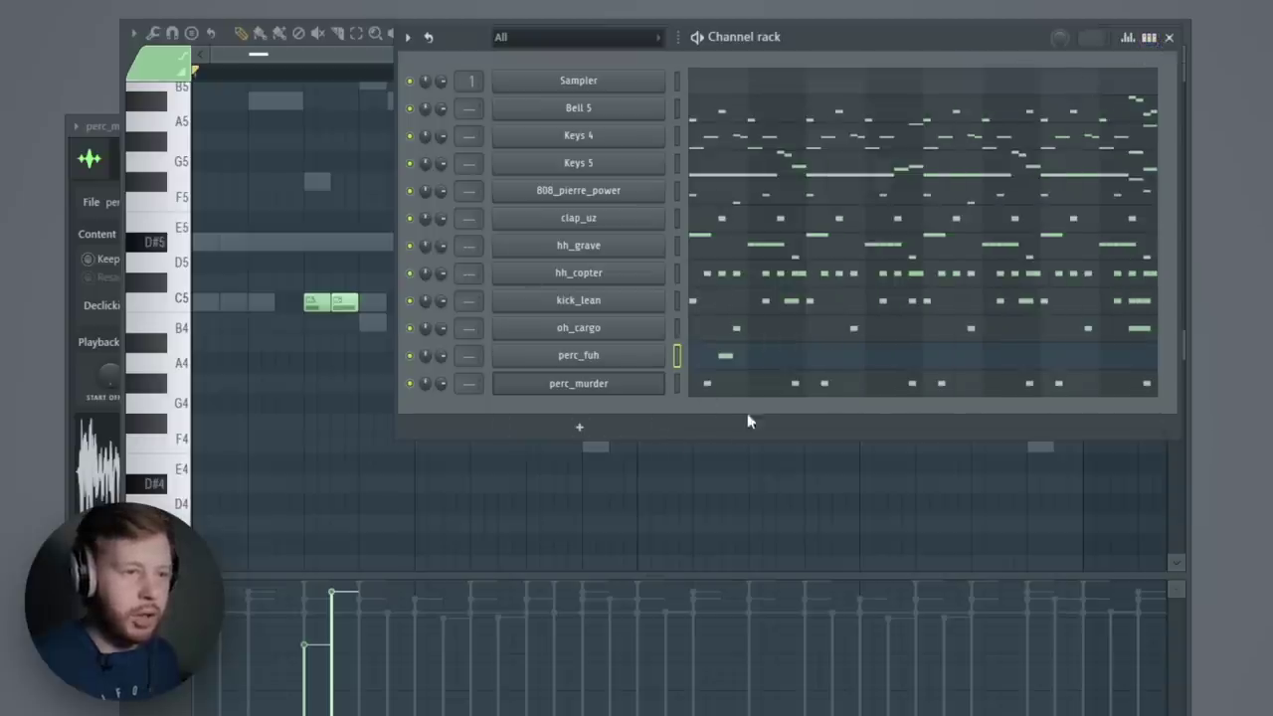
- Play the pattern from the channel rack to hear all the melody and drum channels together
{"action": "key", "text": "F6"}
{"action": "scroll", "coordinate": [484, 288], "scroll_direction": "down", "scroll_amount": 4}
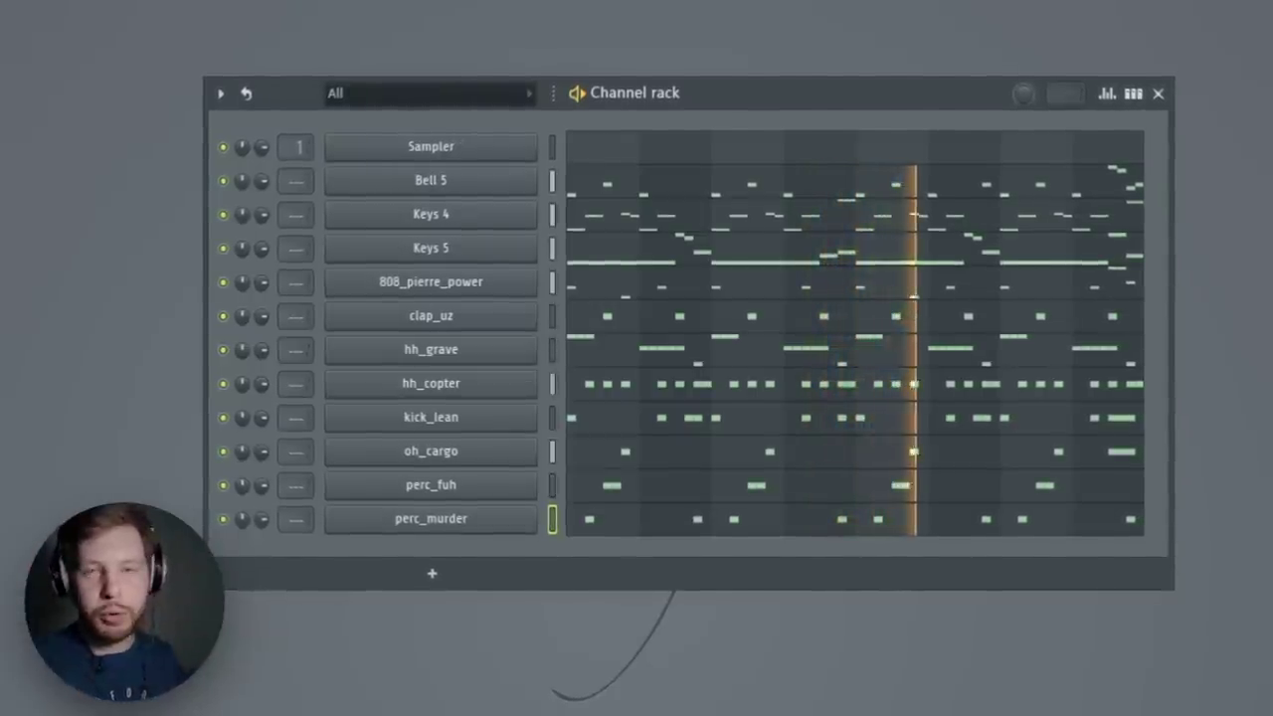
{"action": "key", "text": "space"}
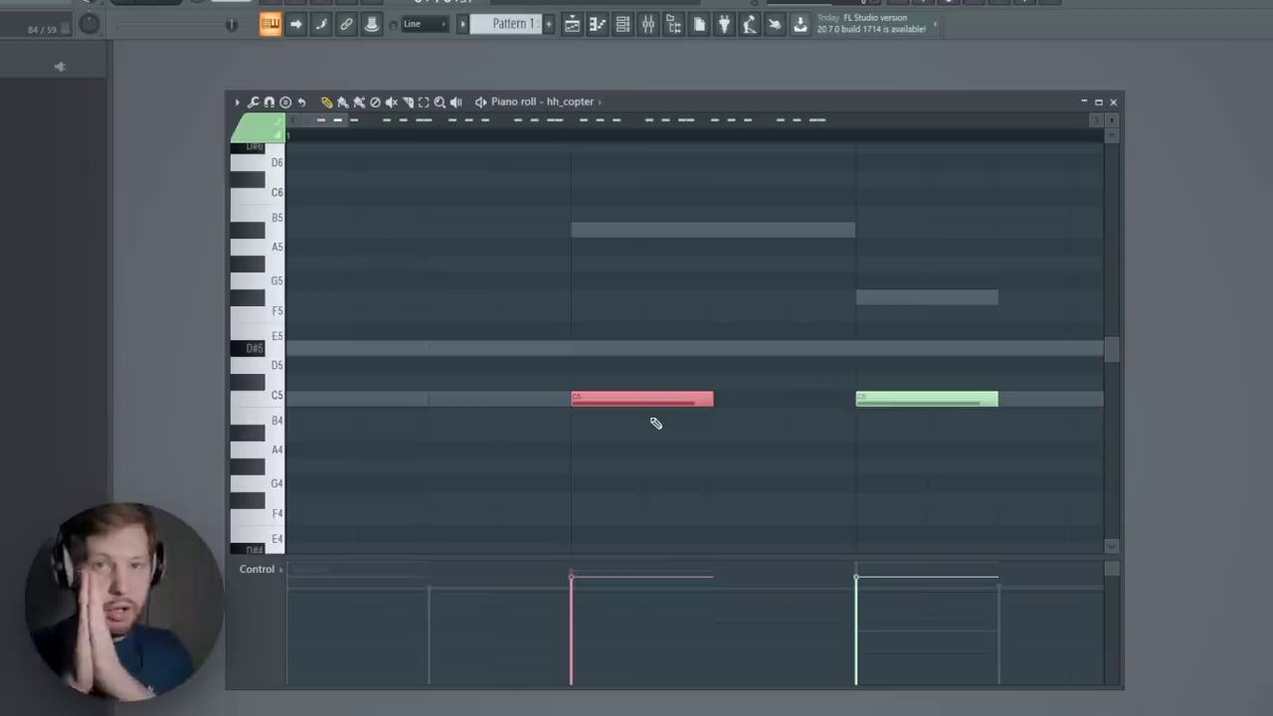
- Raise the time Shift slightly in hh_copter's miscellaneous channel settings so its hits play a little late, and audition the result
{"action": "left_click", "coordinate": [1113, 101]}
{"action": "left_click", "coordinate": [576, 307]}
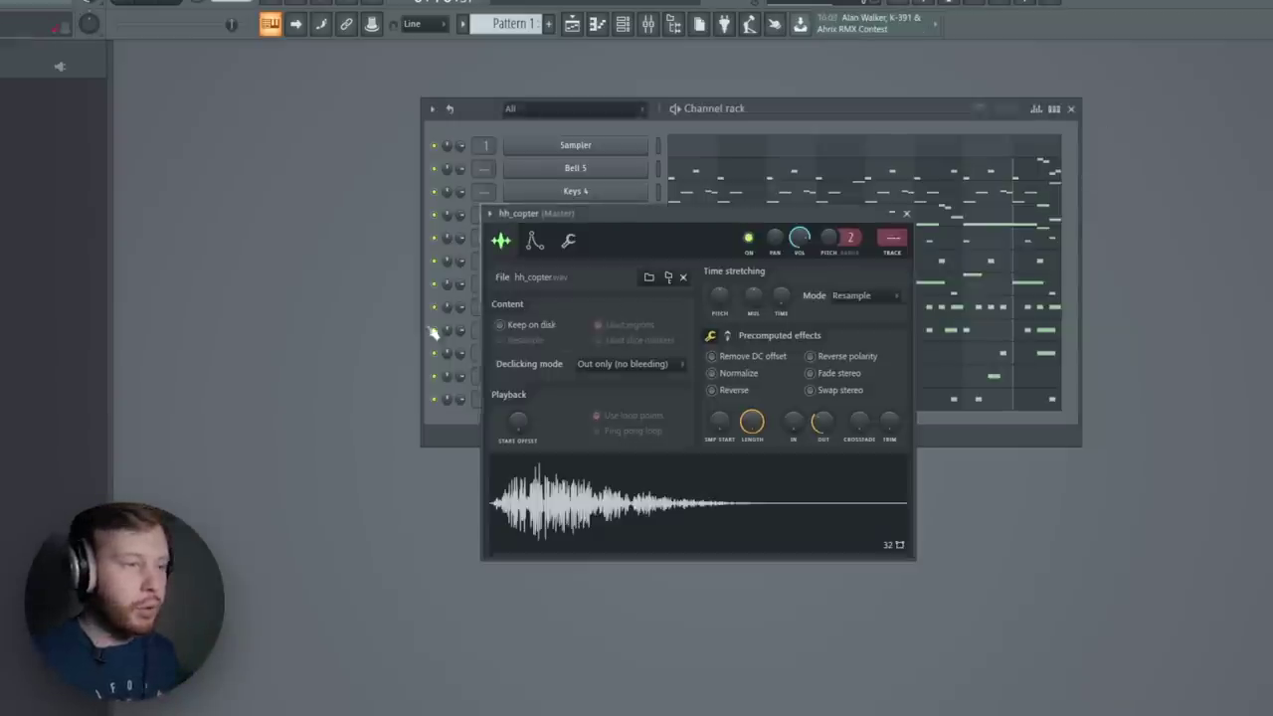
{"action": "left_click", "coordinate": [576, 245]}
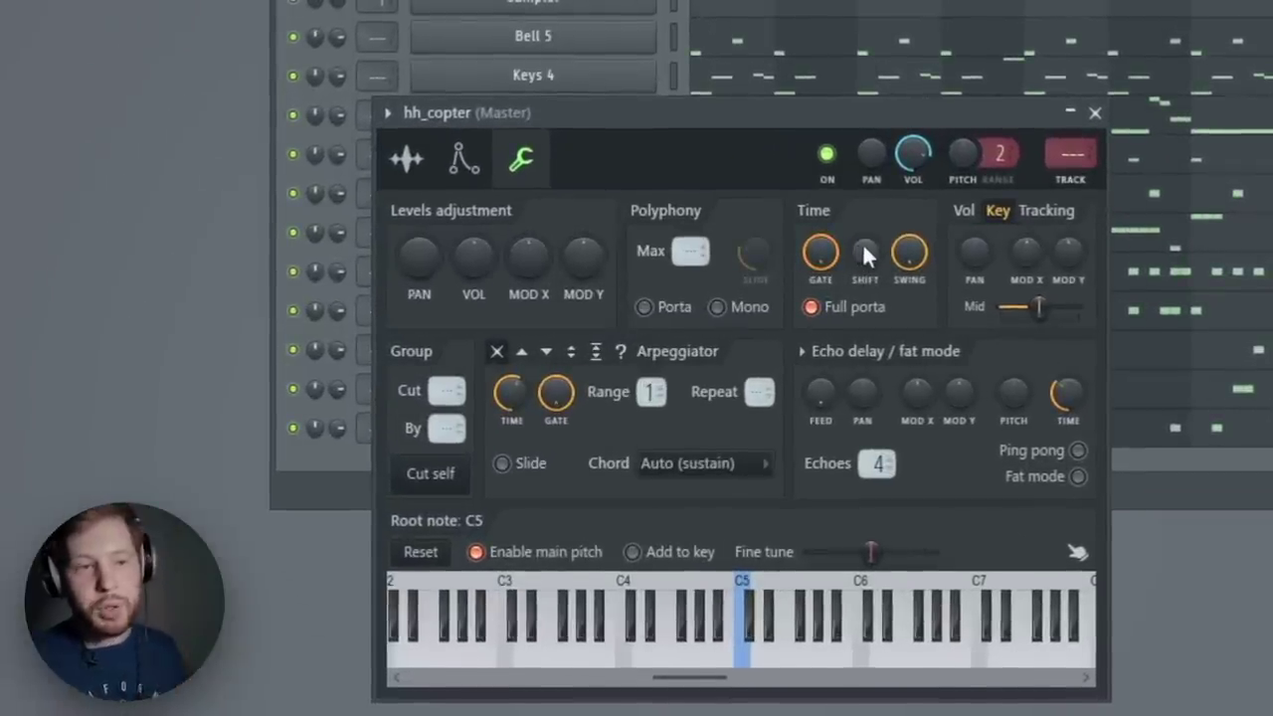
{"action": "left_click_drag", "start_coordinate": [870, 261], "coordinate": [869, 244]}
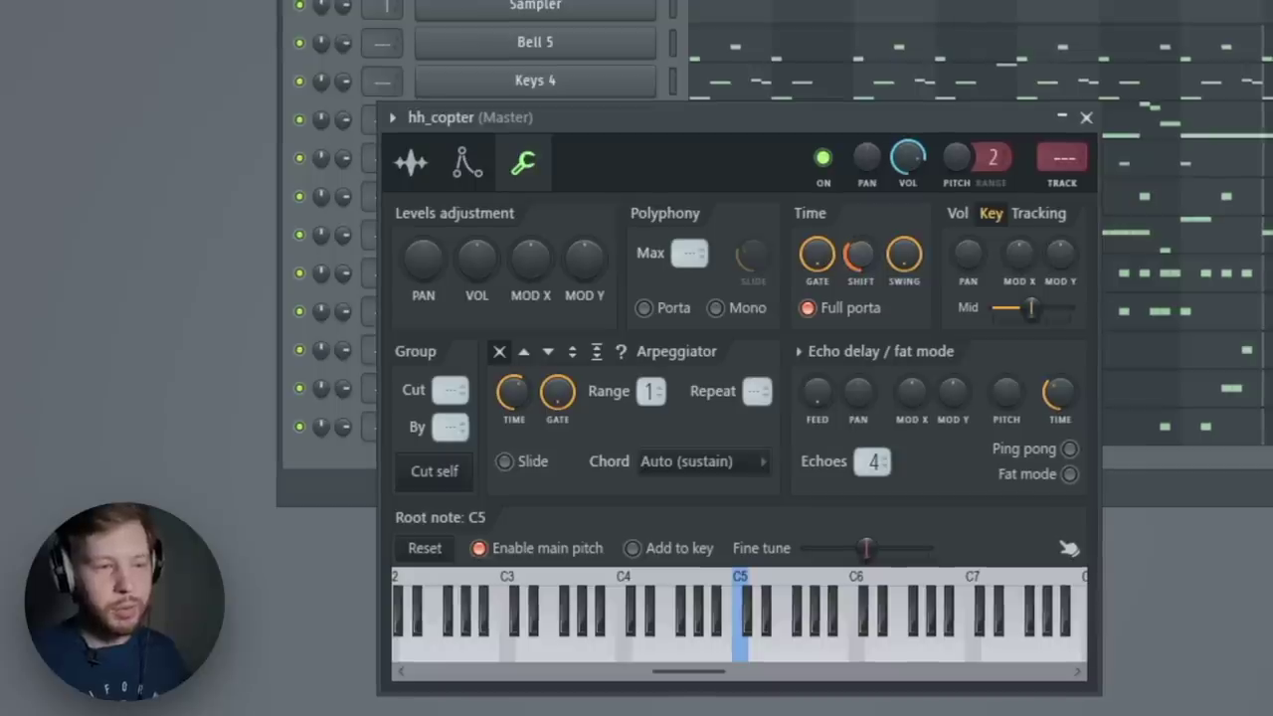
{"action": "mouse_move", "coordinate": [860, 255]}
{"action": "left_mouse_down"}
{"action": "mouse_move", "coordinate": [859, 239]}
{"action": "mouse_move", "coordinate": [867, 271]}
{"action": "left_mouse_up"}
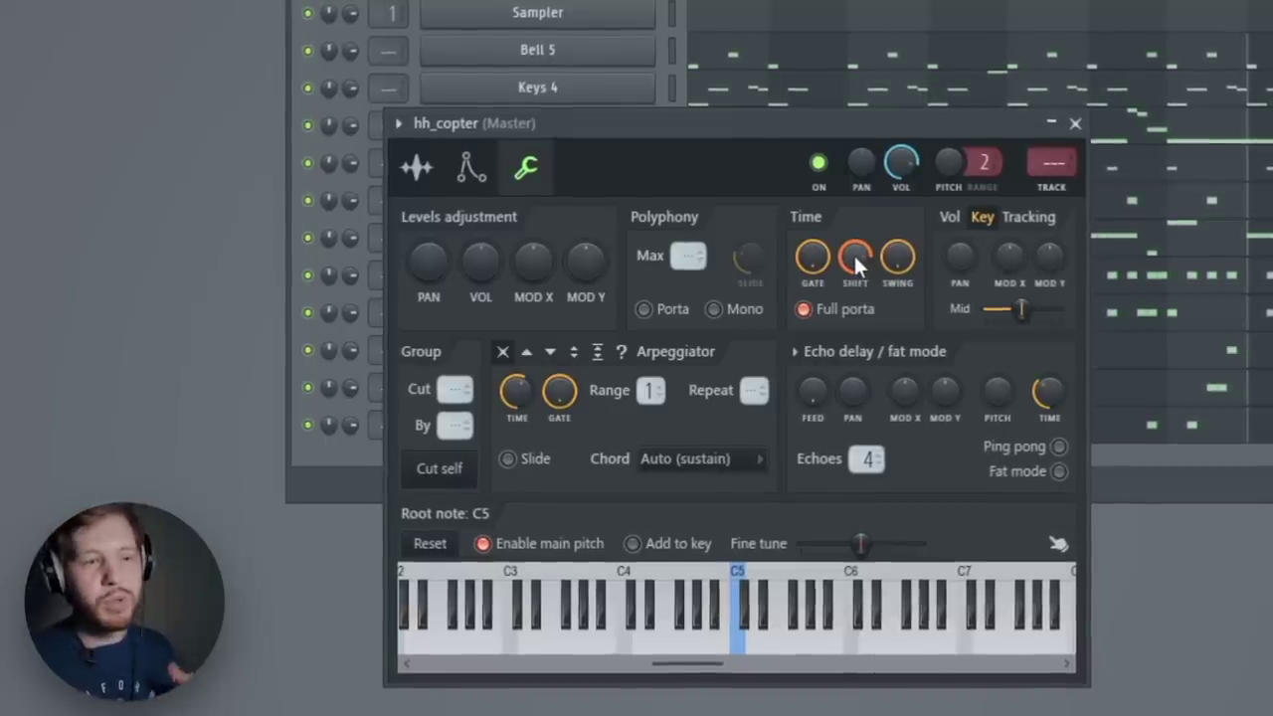
{"action": "left_click_drag", "start_coordinate": [852, 253], "coordinate": [852, 278]}
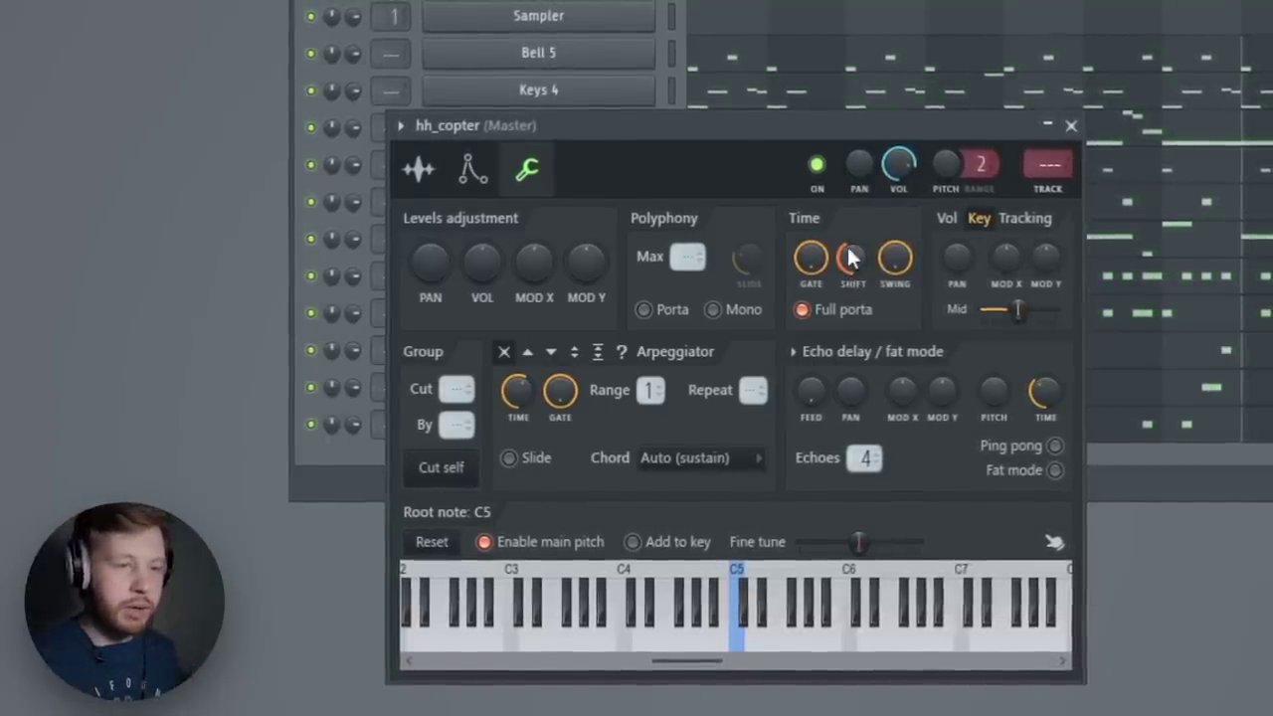
{"action": "left_click", "coordinate": [1071, 125]}
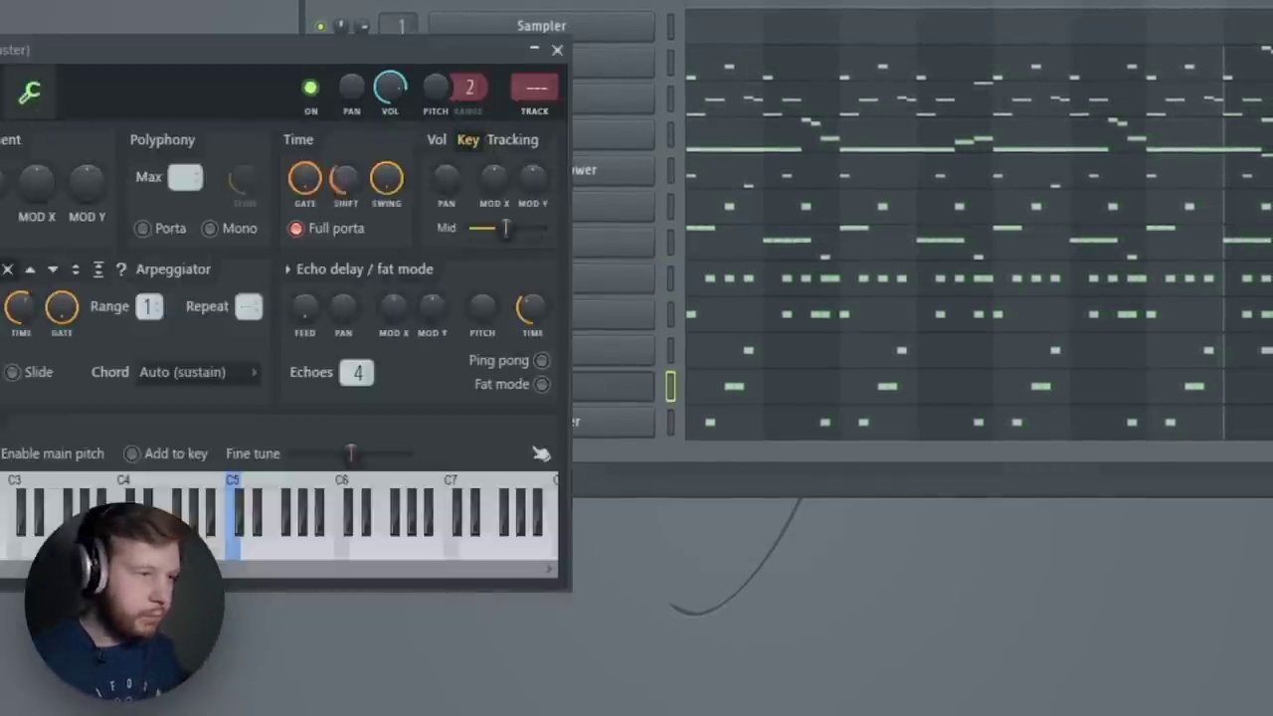
{"action": "key", "text": "space"}
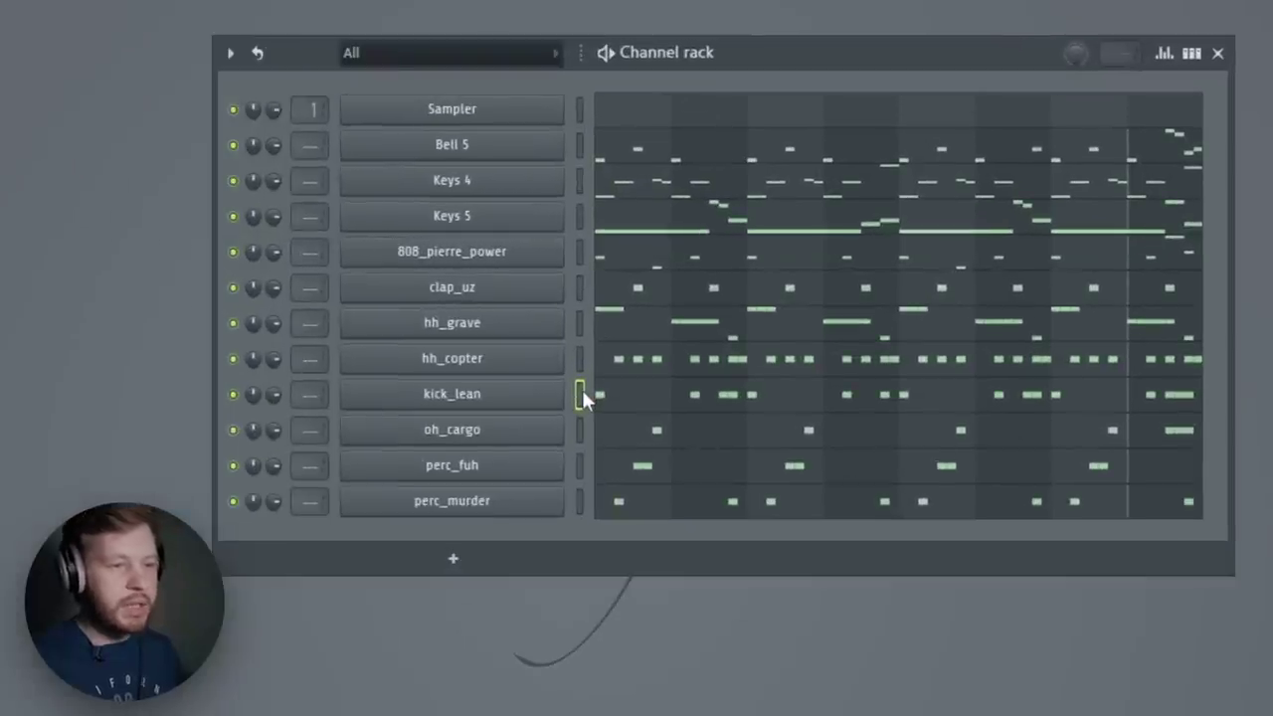
- Move the kick_lean channel up the rack so it sits directly below 808_pierre_power
{"action": "key", "text": "alt+Up"}
{"action": "key", "text": "alt+Up"}
{"action": "key", "text": "alt+Up"}
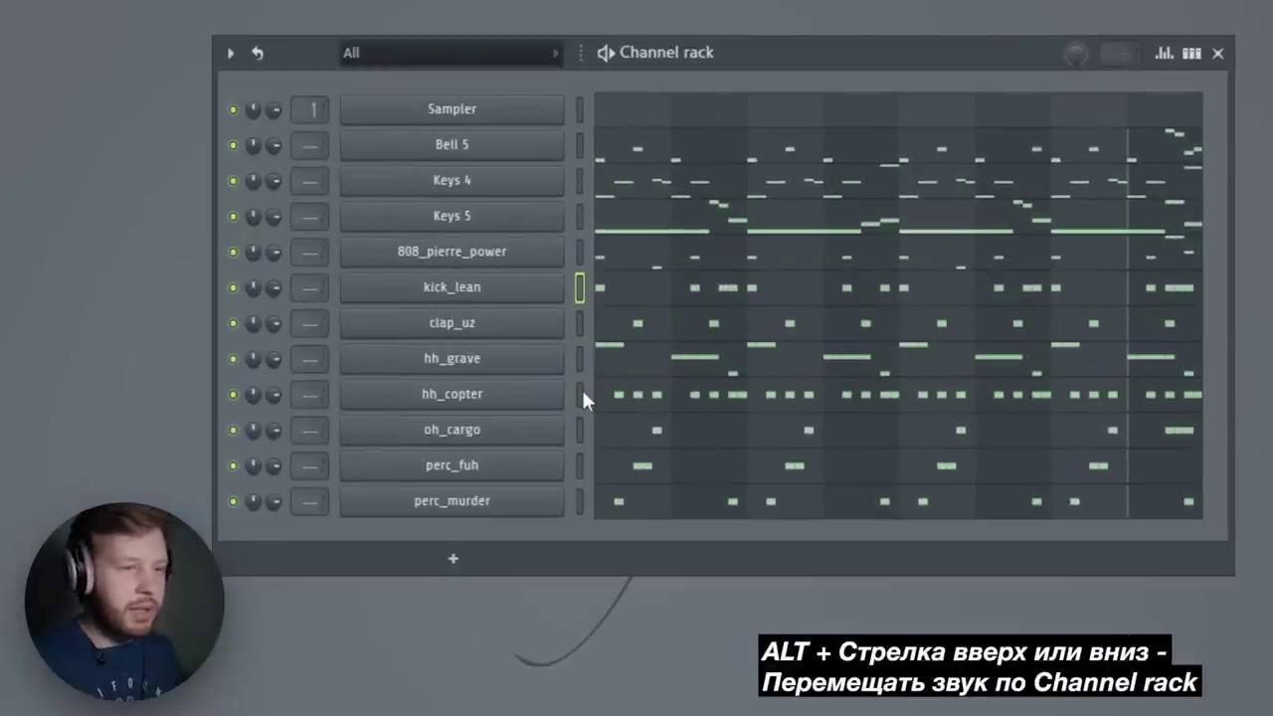
{"action": "key", "text": "alt+Down"}
{"action": "key", "text": "alt+Up"}
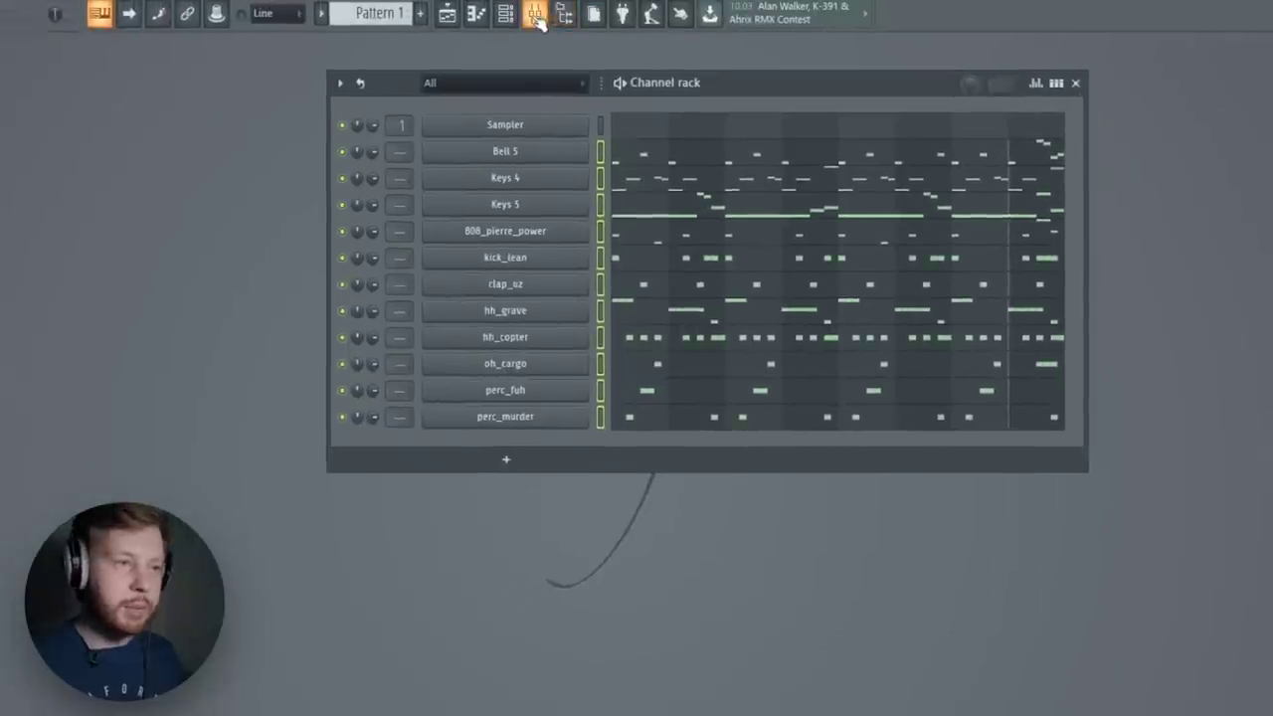
- Route the selected channels, Bell 5 through perc_murder, to their own mixer tracks starting from Insert 1
{"action": "key", "text": "F9"}
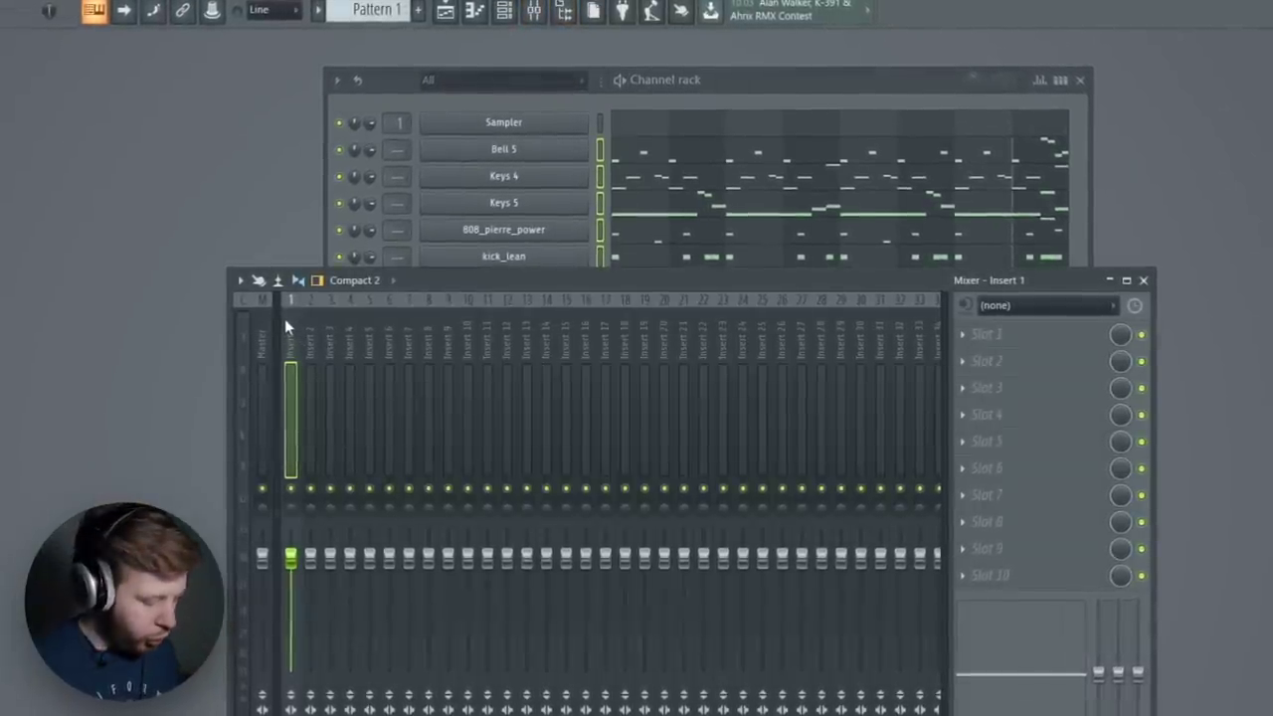
{"action": "key", "text": "ctrl+shift+l"}
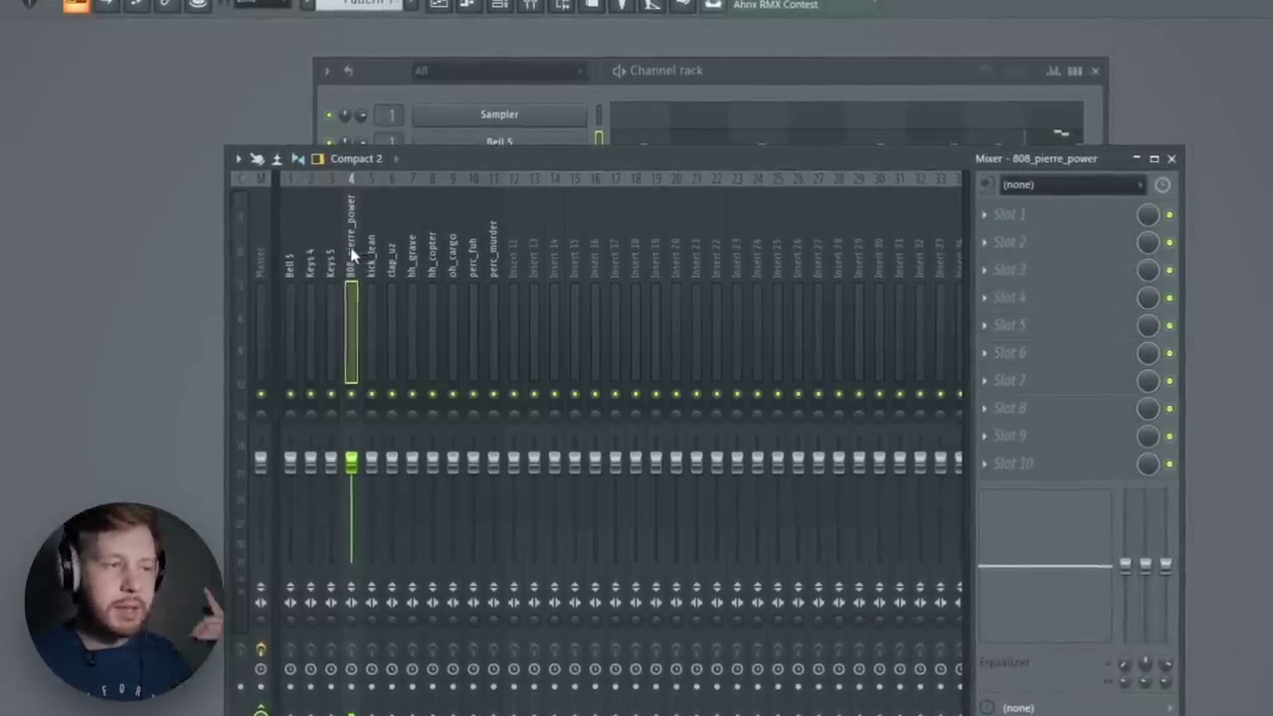
- Rename the 808_pierre_power mixer track as 808_ and switch the mixer's peak meters to waveform view
{"action": "double_click", "coordinate": [356, 247]}
{"action": "type", "text": "808_"}
{"action": "key", "text": "Return"}
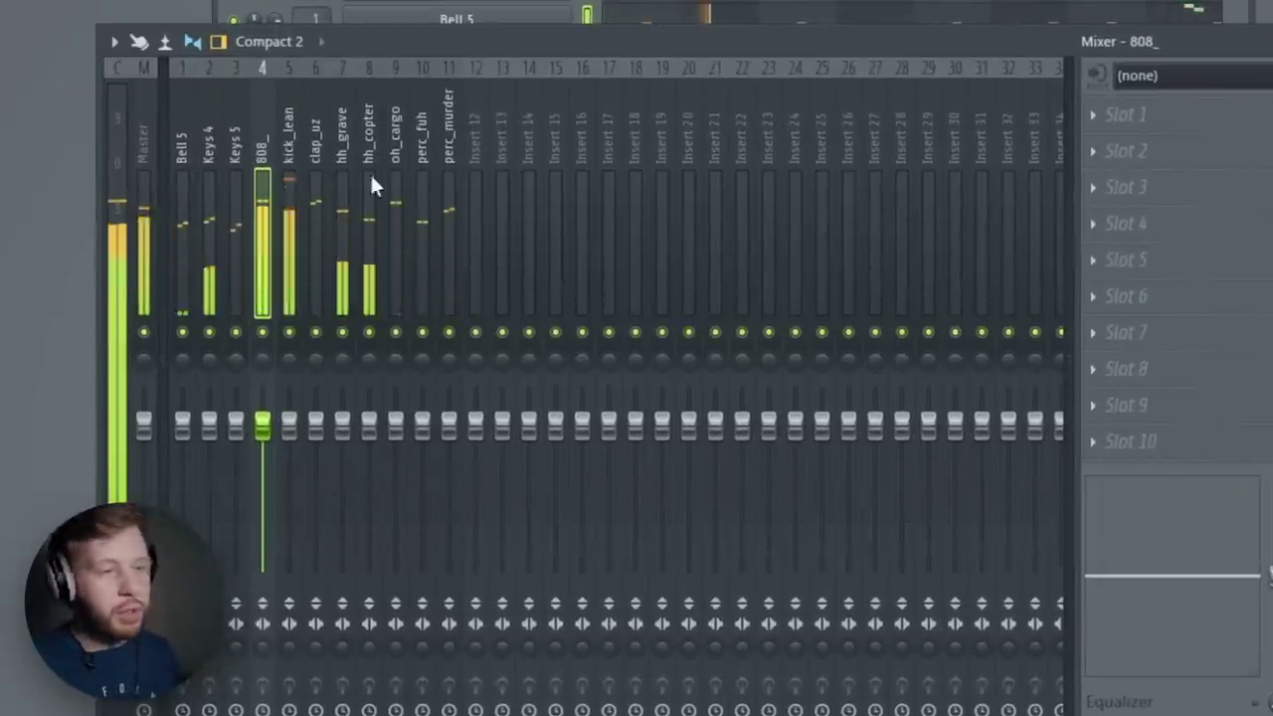
{"action": "key", "text": "alt+w"}
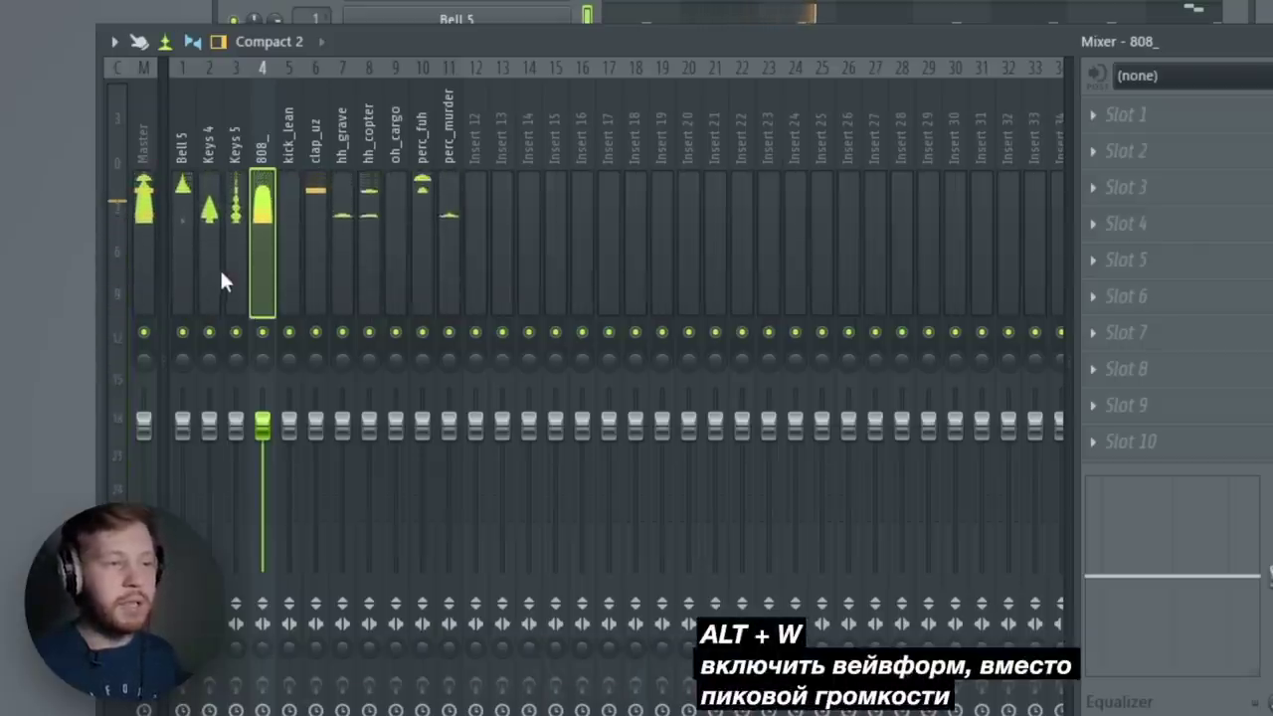